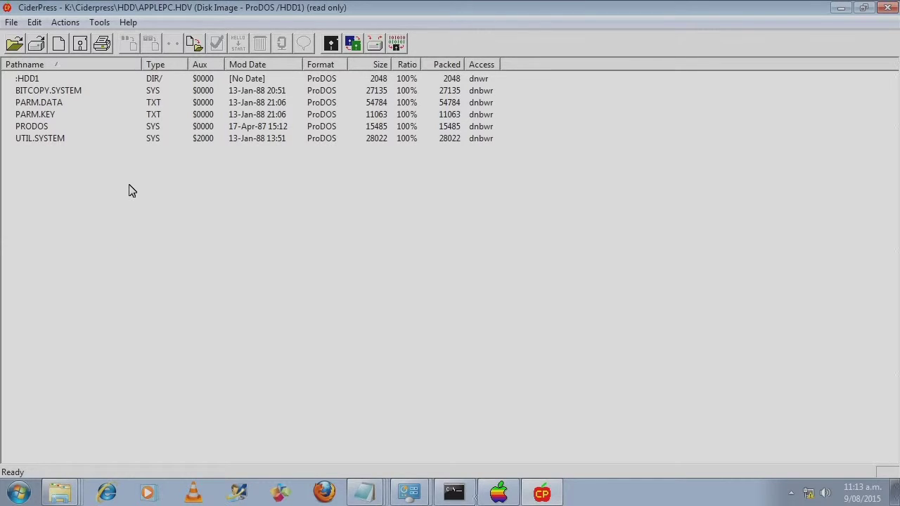
Begin a new 32MB ProDOS disk image, then cancel without creating it.
click(12, 23)
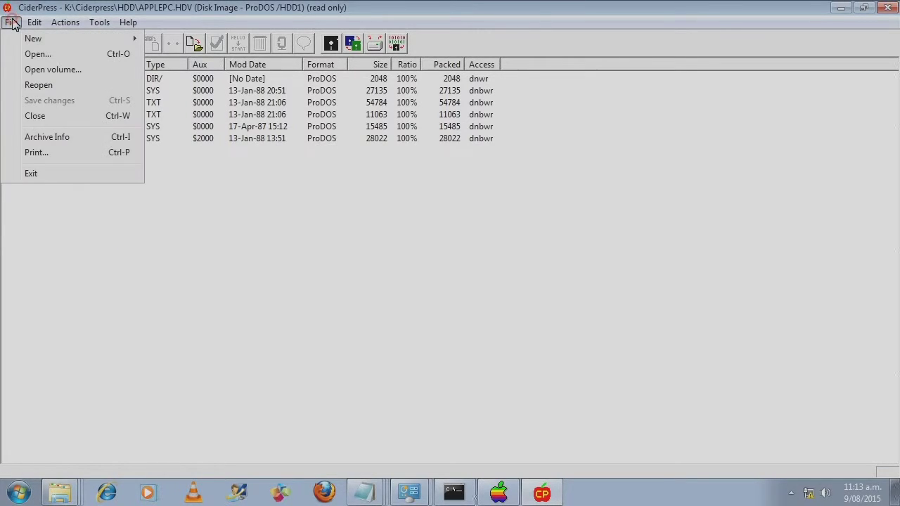
mouse_move(24, 40)
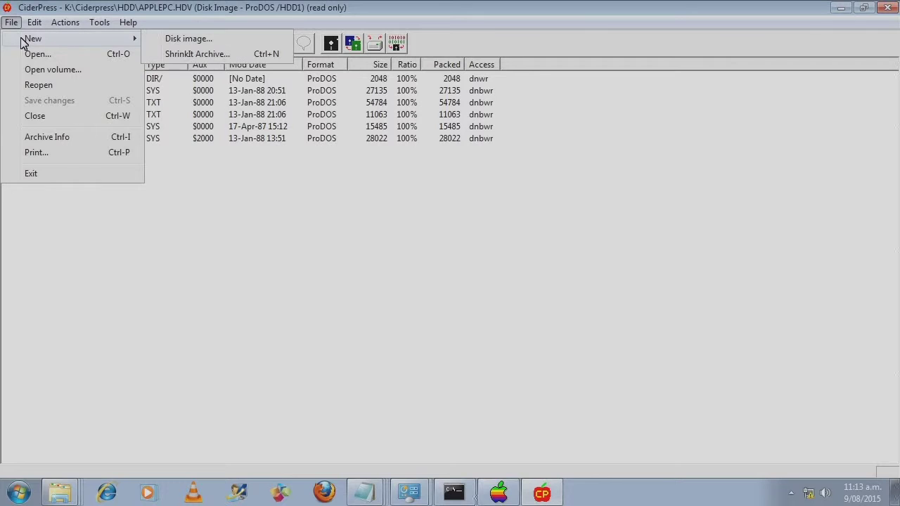
click(168, 39)
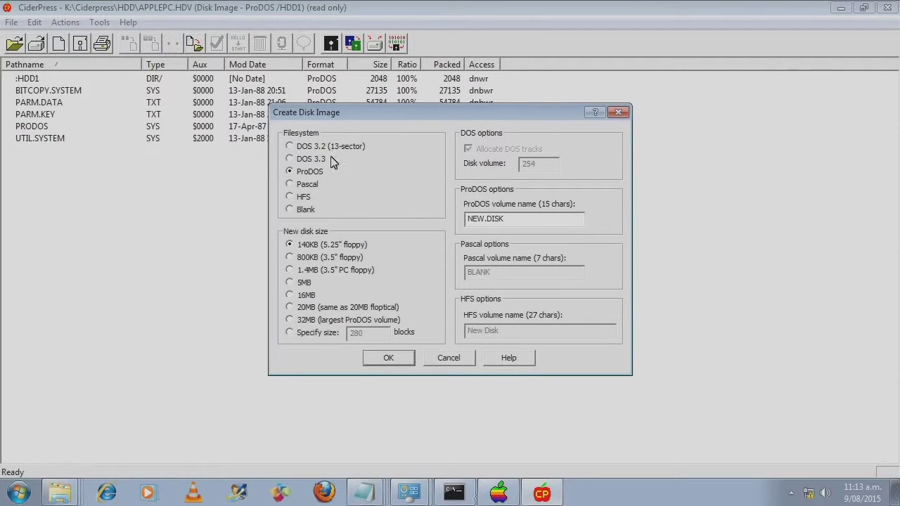
click(339, 321)
click(452, 364)
View the details of the currently open disk image, then close them.
click(11, 22)
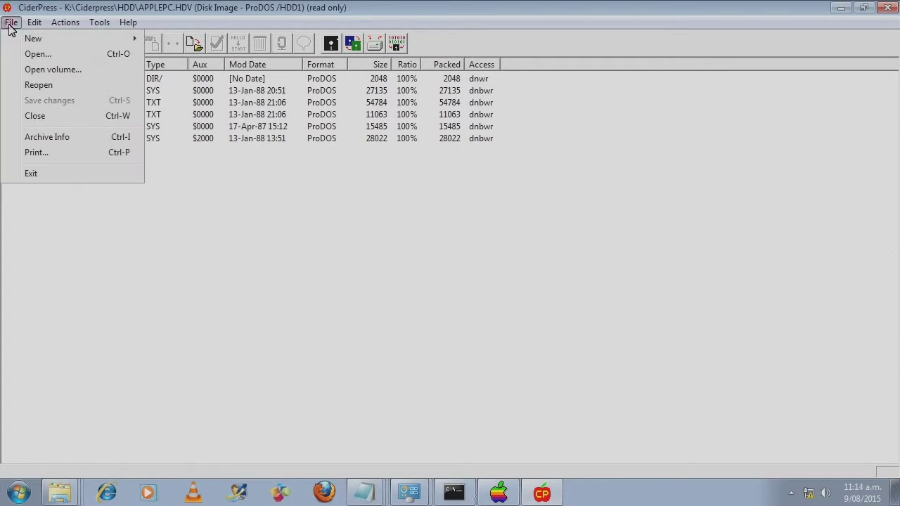
click(35, 136)
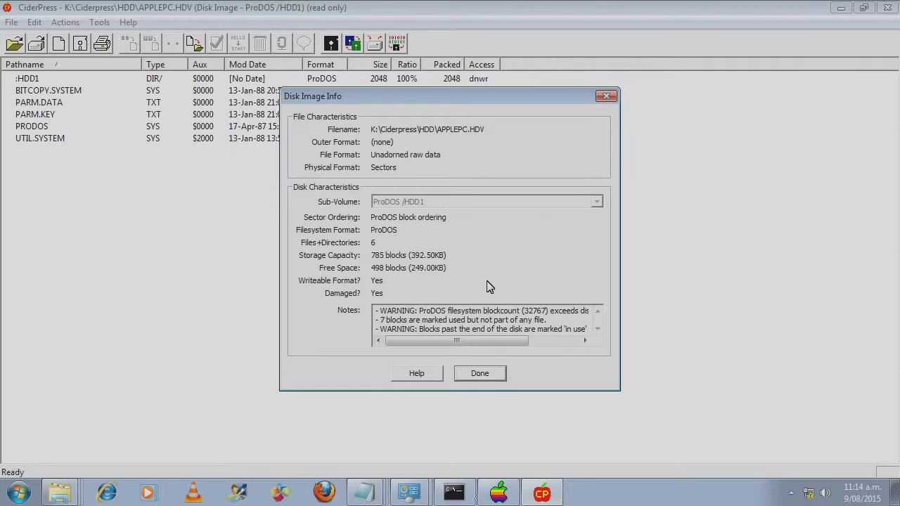
click(473, 373)
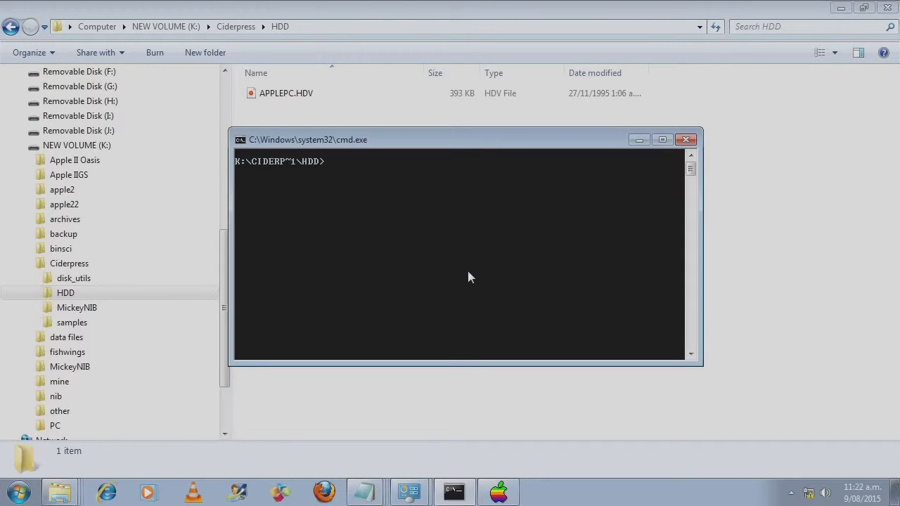
Create the 0-byte APPLEHDD.HDV with debug (w, q) and confirm it with dir.
text(dir)
key(Return)
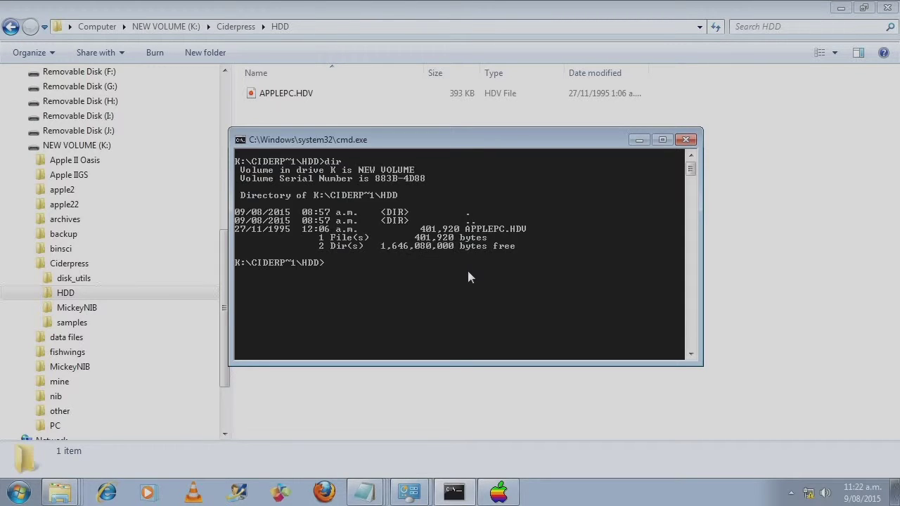
text(debug applehdd.hdv)
key(Return)
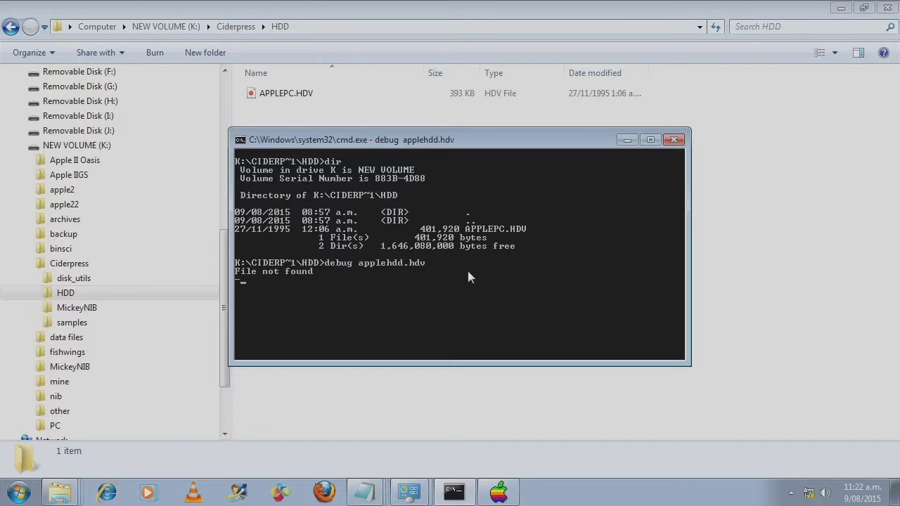
text(w)
key(Return)
text(q)
key(Return)
text(dir)
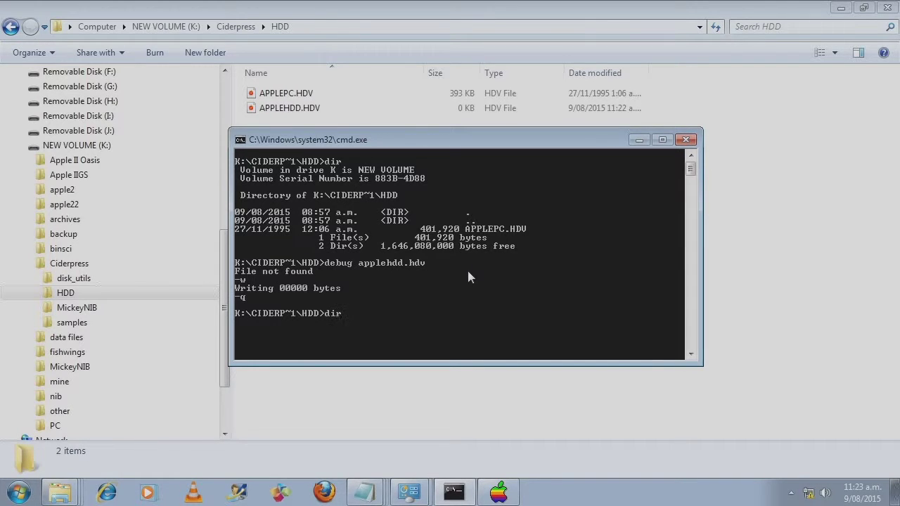
key(Return)
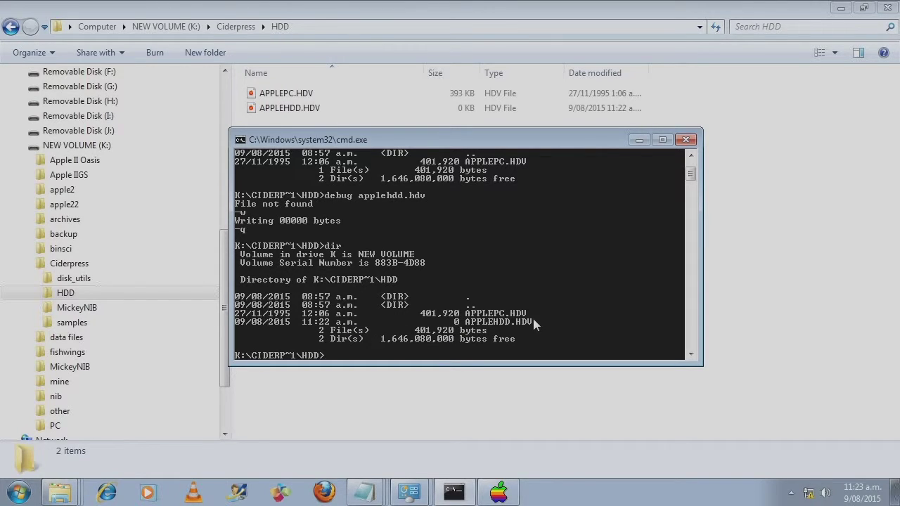
click(755, 245)
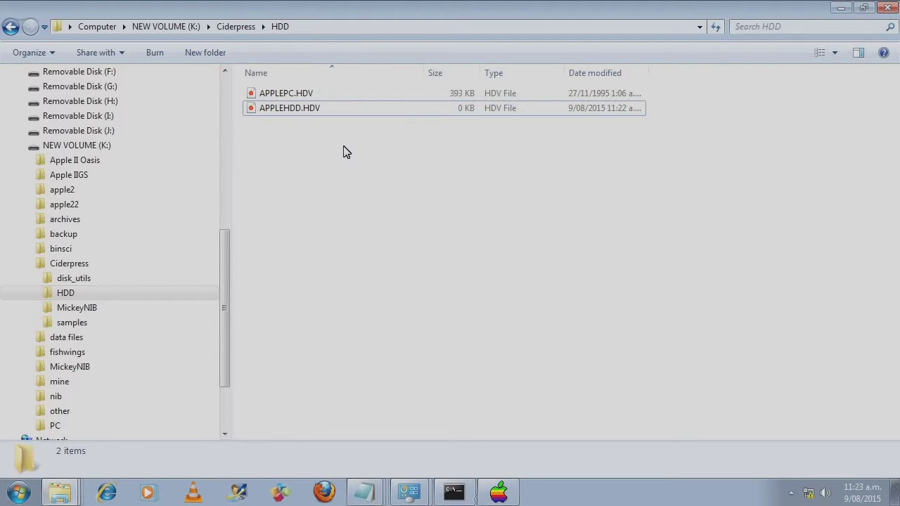
Open APPLEHDD.HDV in CiderPress and confirm Archive Info shows a NuFX archive with 0 records.
double_click(319, 112)
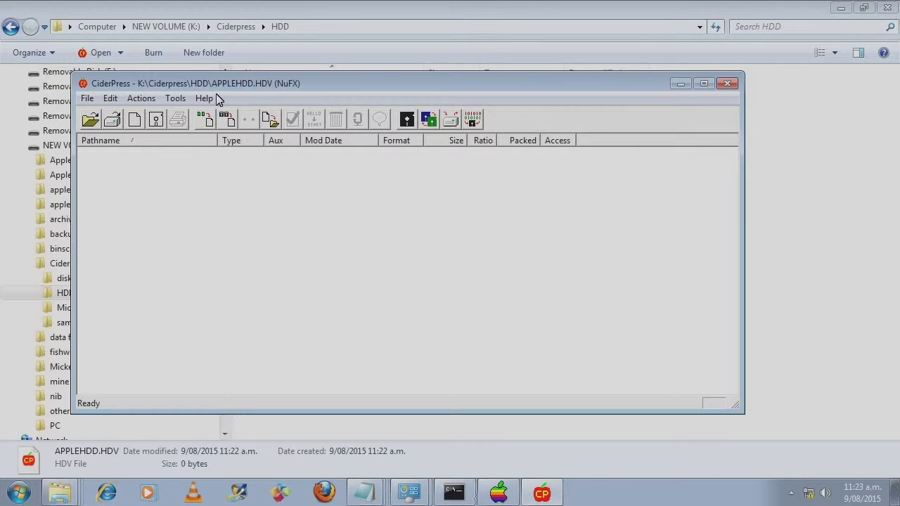
click(88, 98)
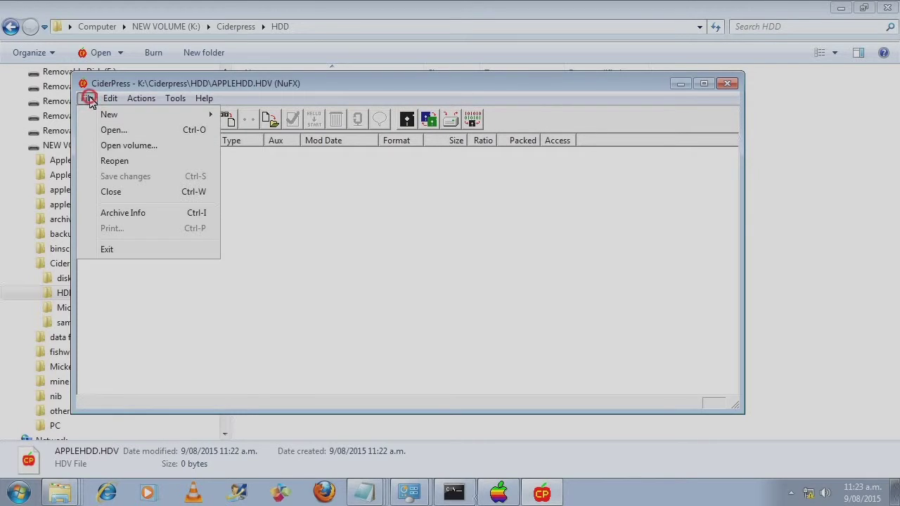
click(110, 213)
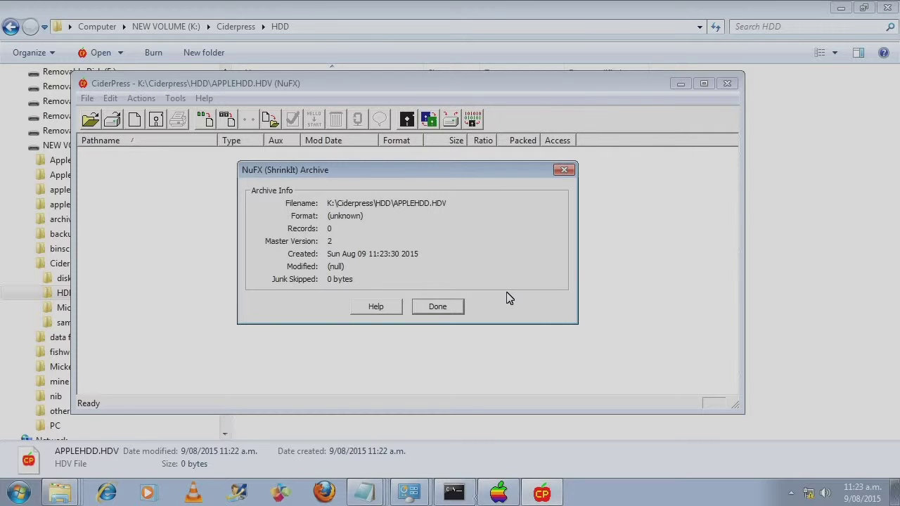
click(425, 307)
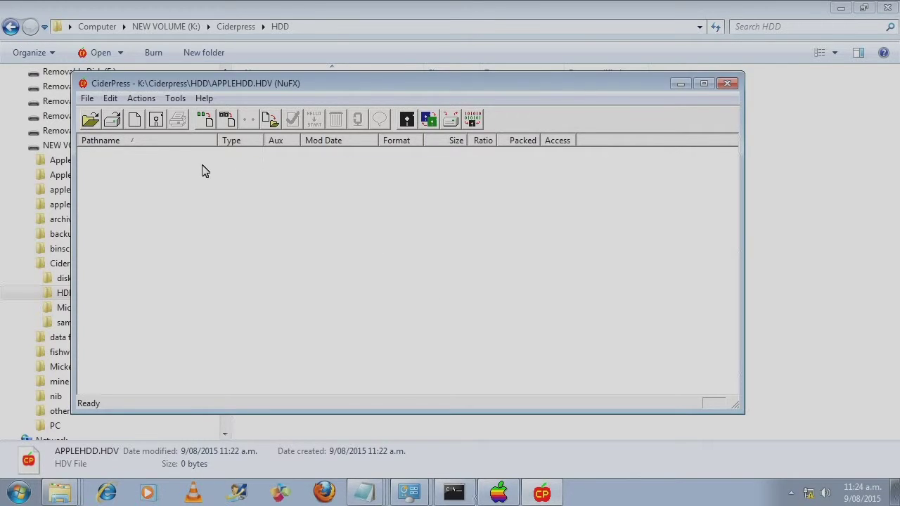
Add HELPFILE to the APPLEHDD.HDV archive with Add files, then close the archive.
click(143, 98)
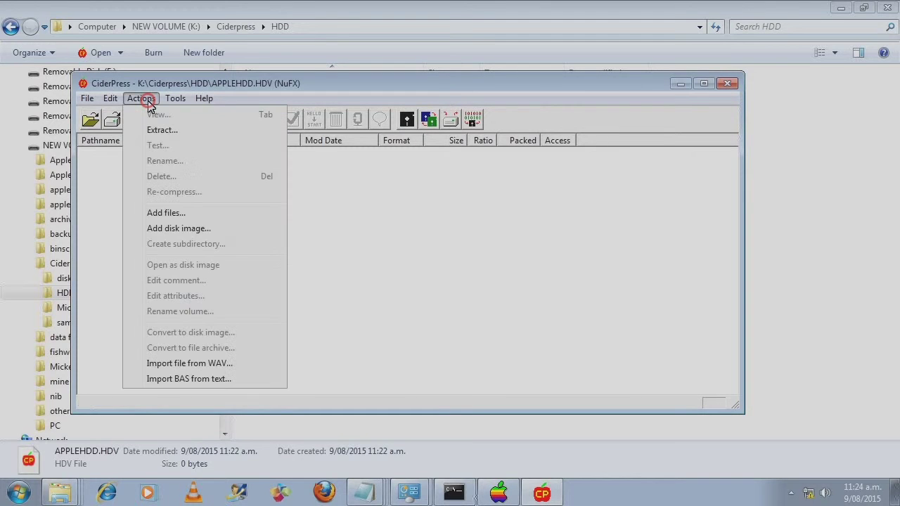
click(166, 212)
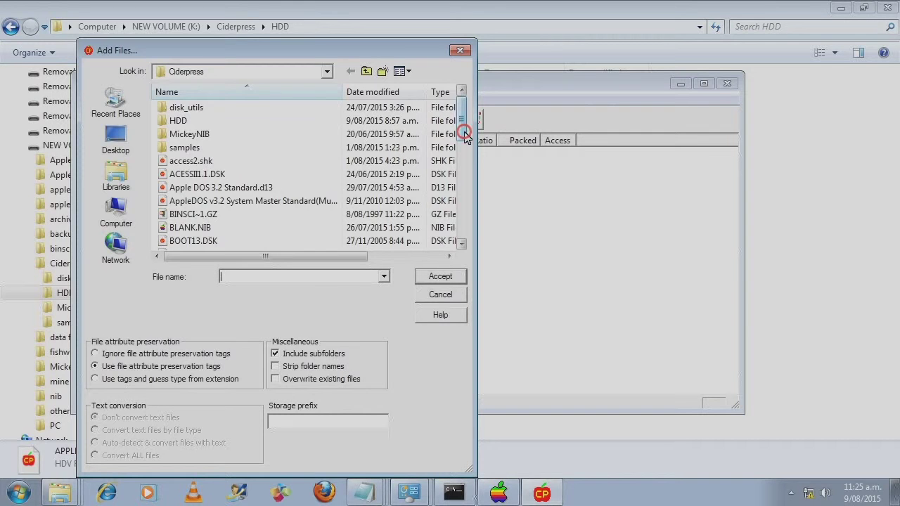
drag(463, 127, 466, 185)
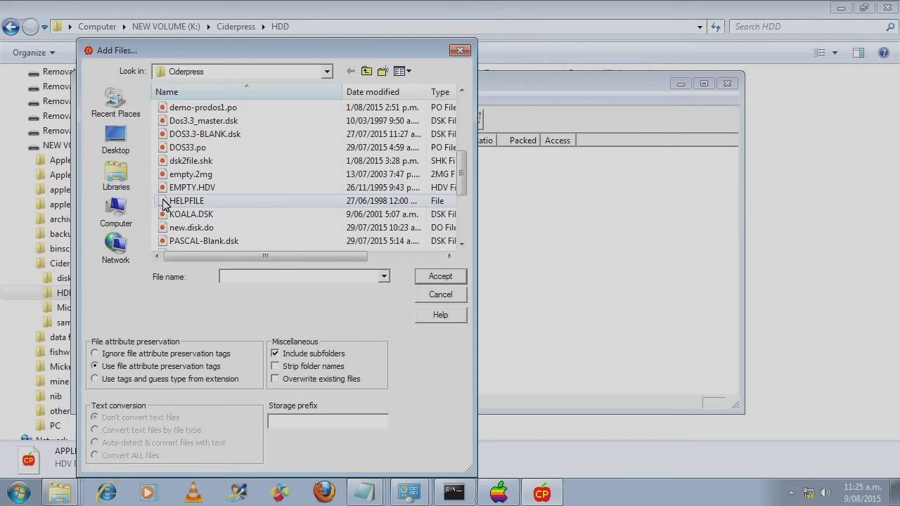
double_click(184, 201)
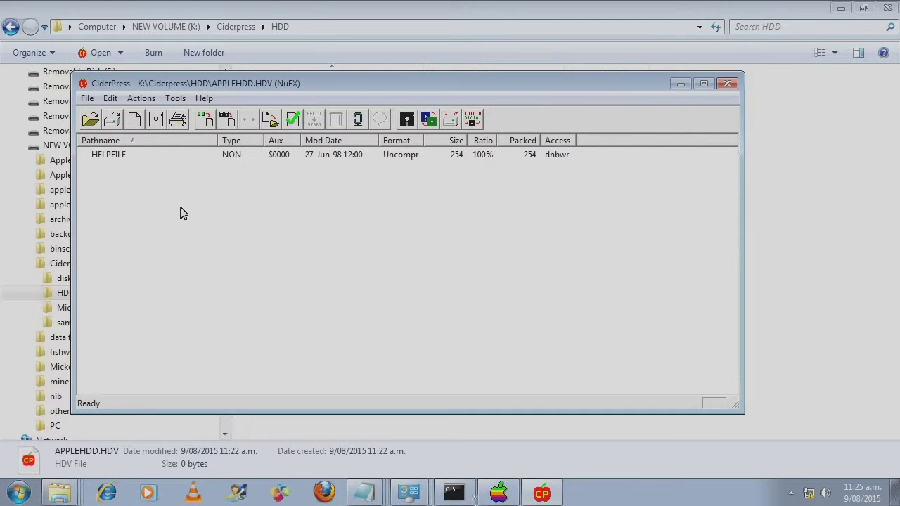
click(87, 101)
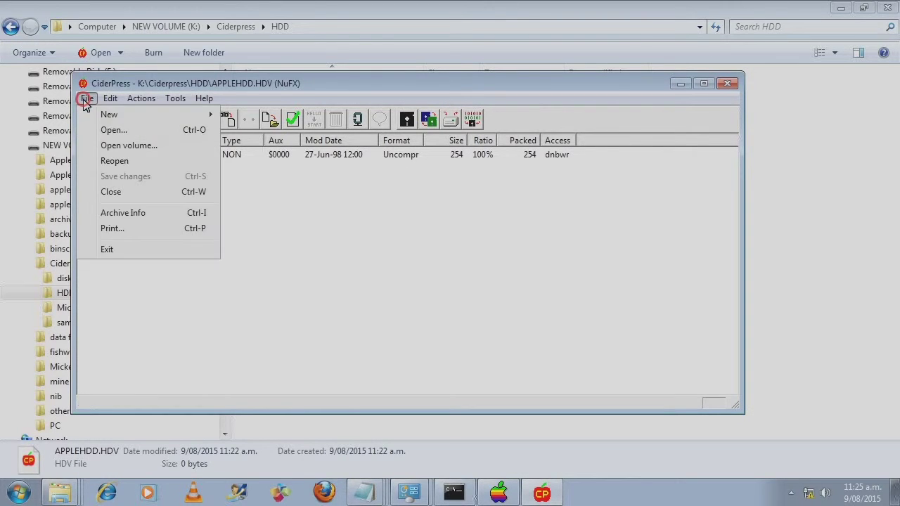
click(109, 192)
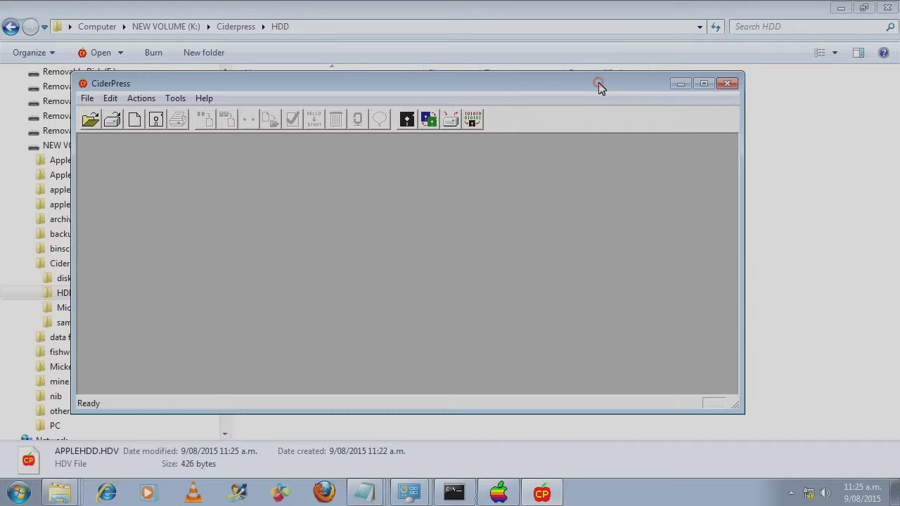
Quit CiderPress, launch AppleWin, and insert COPY2PLUS.DSK into drive 1.
click(720, 88)
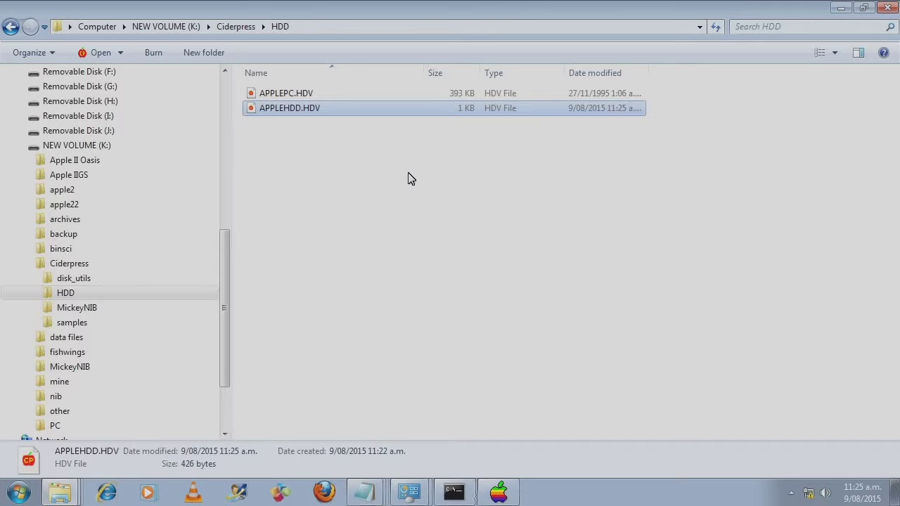
click(498, 492)
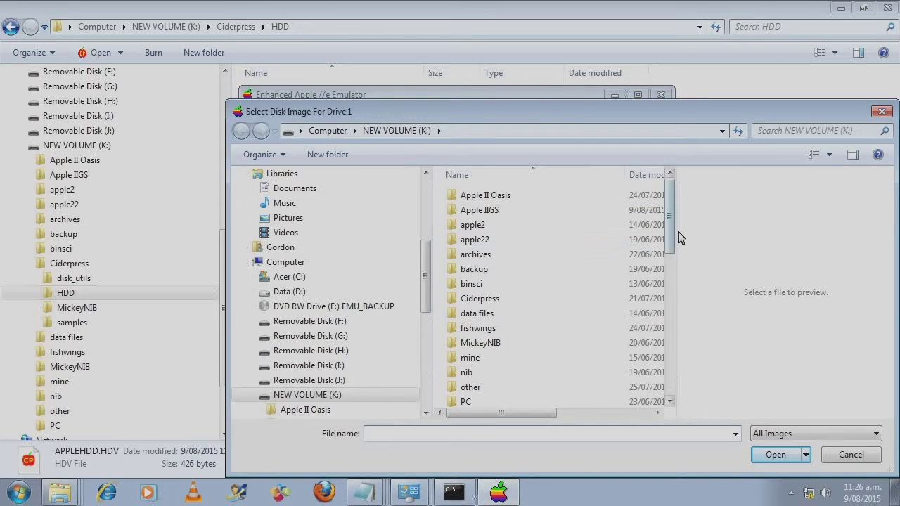
drag(673, 227, 671, 296)
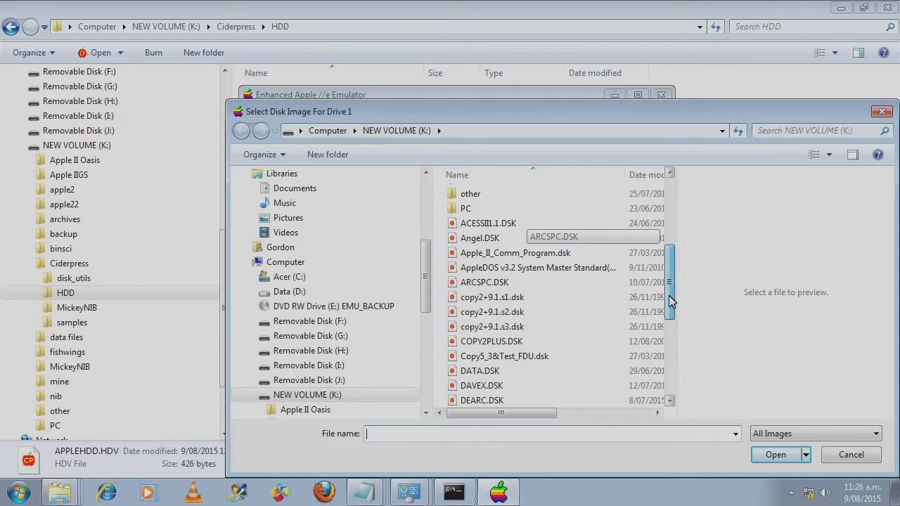
double_click(570, 294)
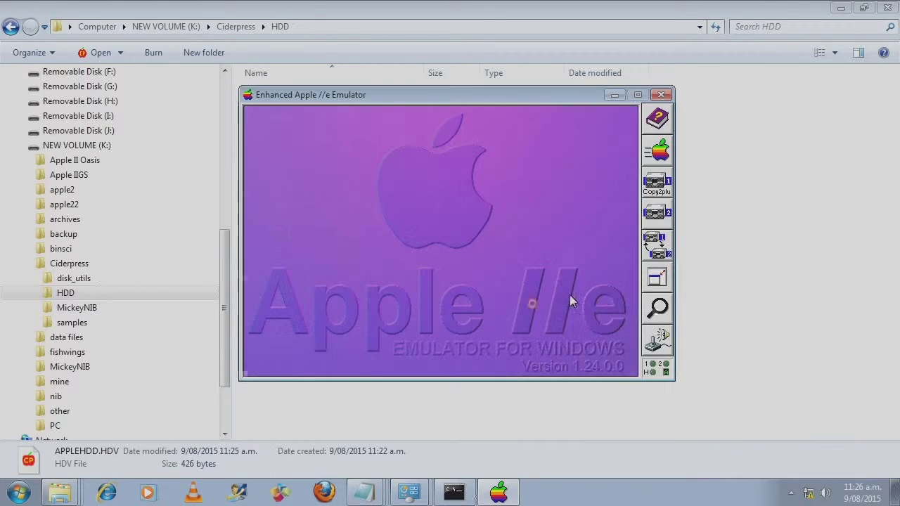
Enable the slot 7 hard disk controller with APPLEHDD.HDV as HDD 1 and confirm the restart.
click(657, 340)
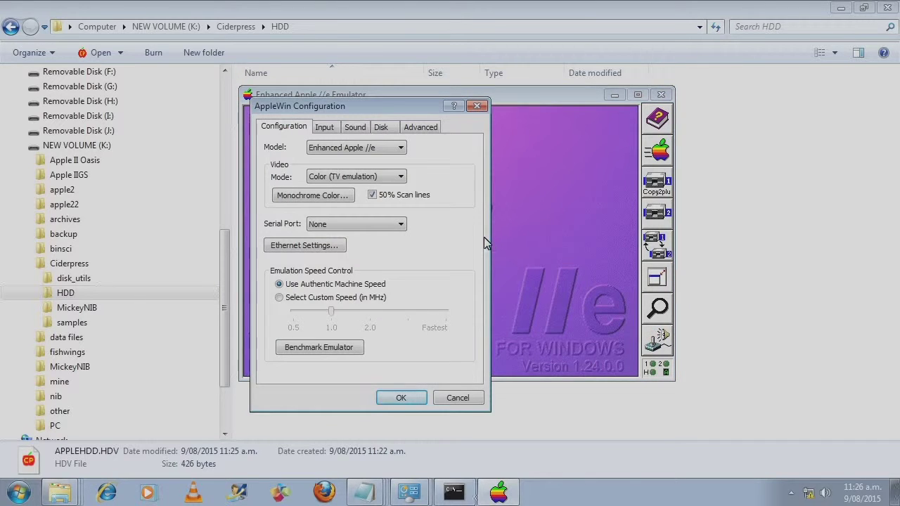
click(381, 128)
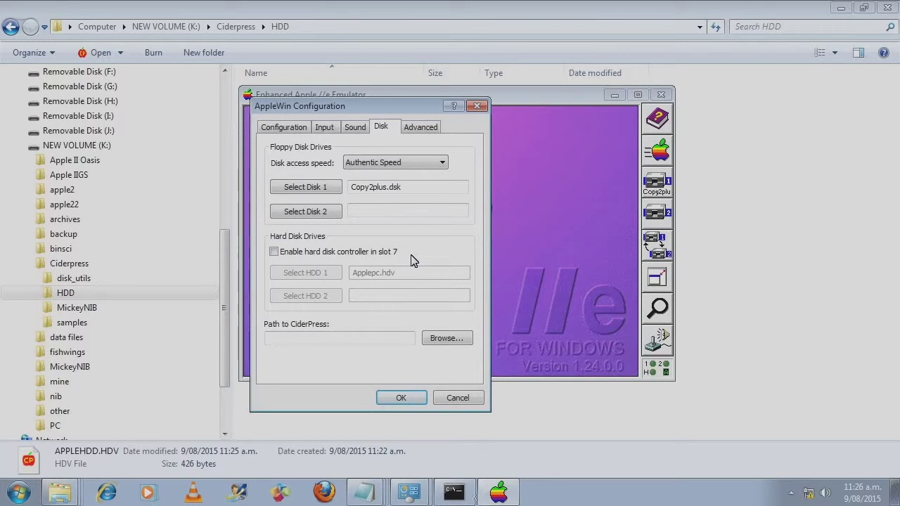
click(274, 253)
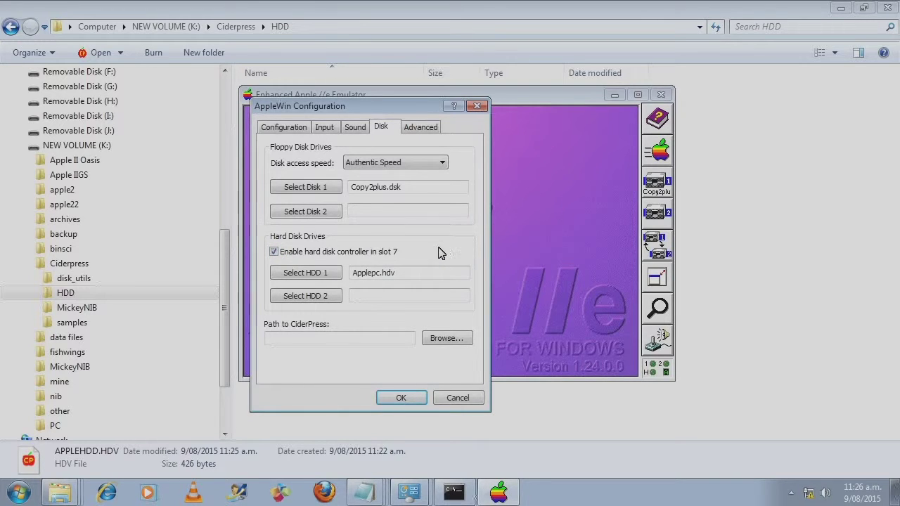
click(334, 276)
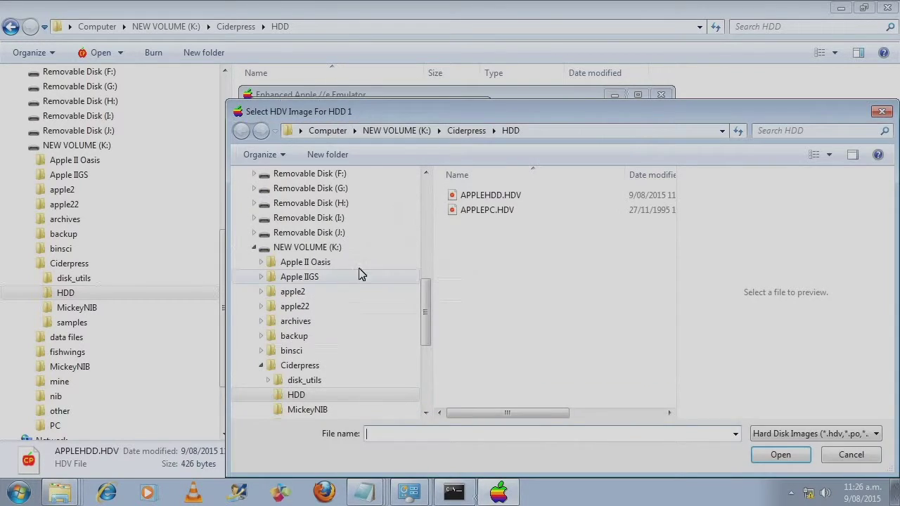
click(526, 196)
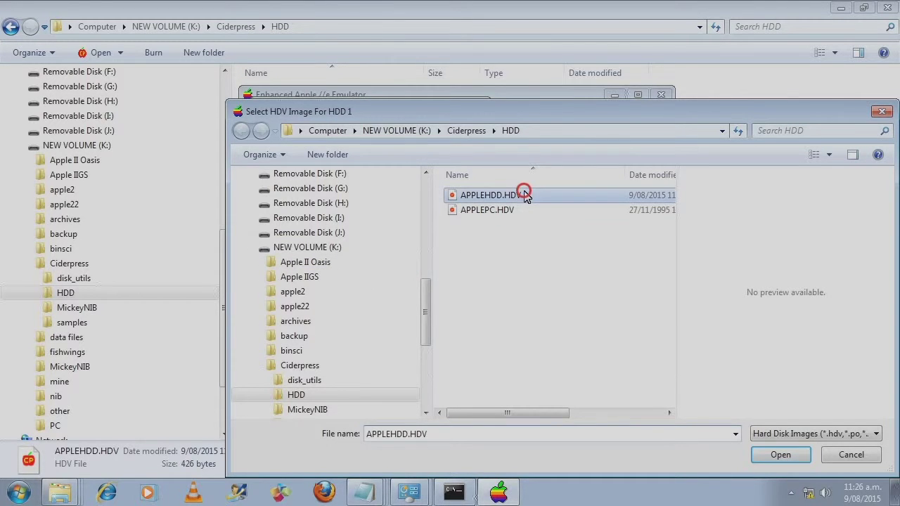
click(780, 455)
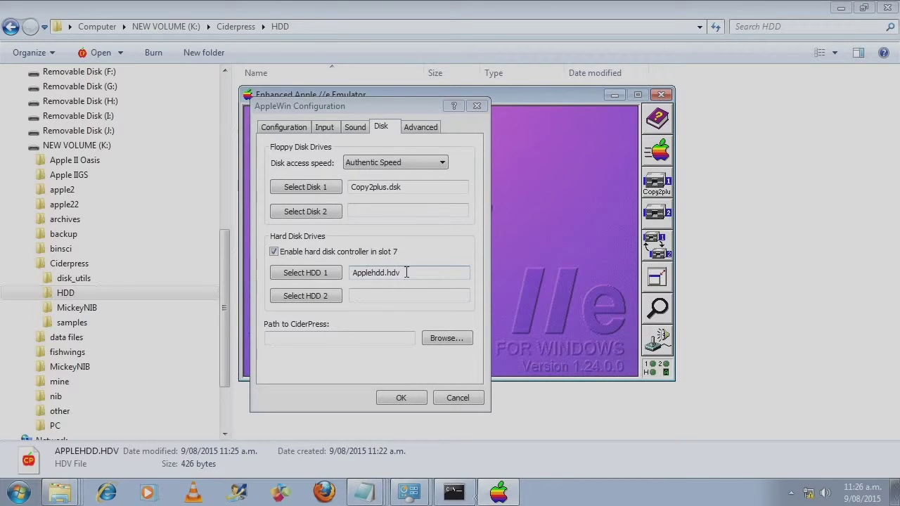
click(402, 399)
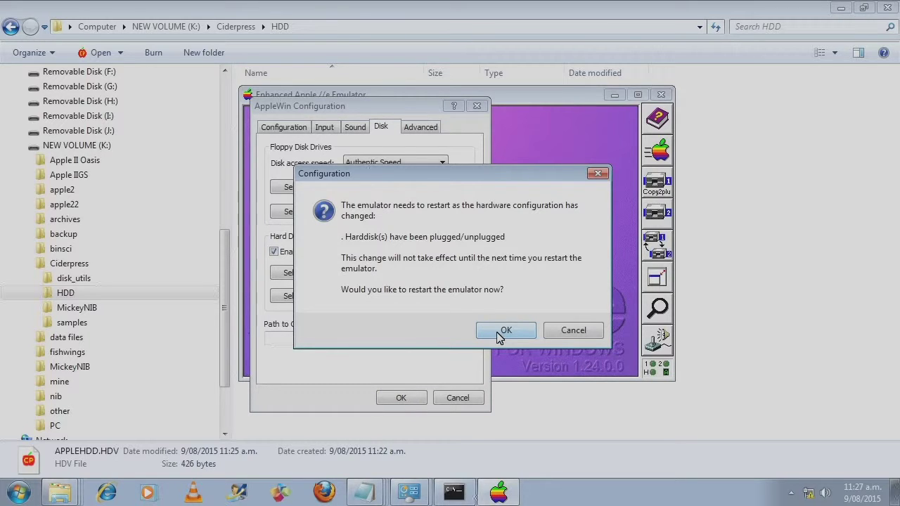
click(498, 334)
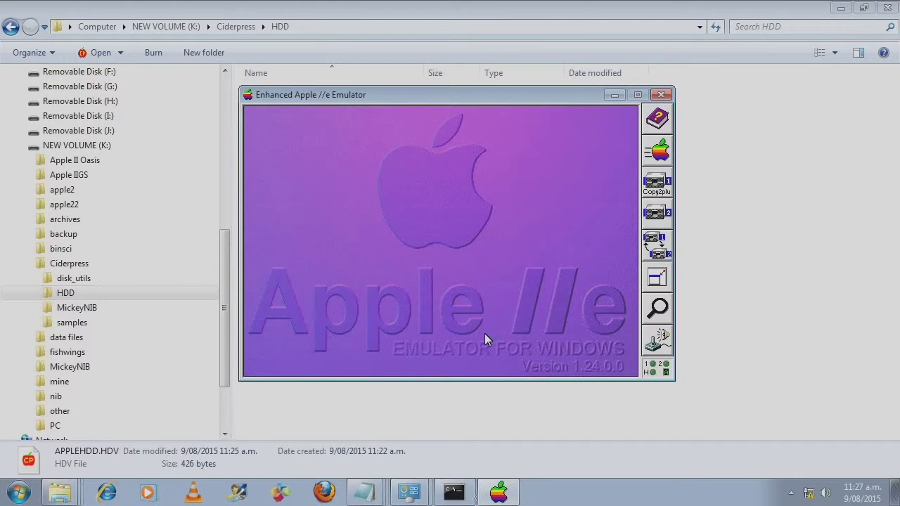
Dismiss the Configuration dialog and move the emulator lower to reveal APPLEHDD.HDV in Explorer.
click(648, 341)
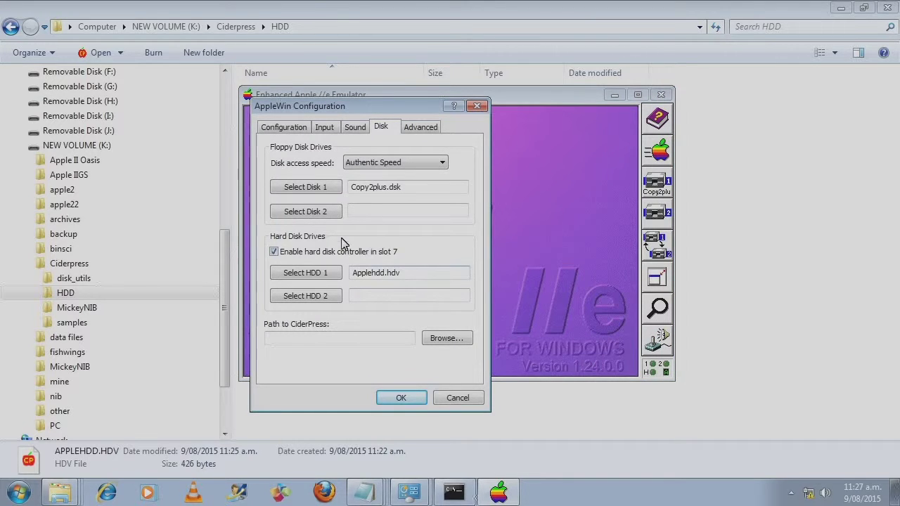
click(400, 389)
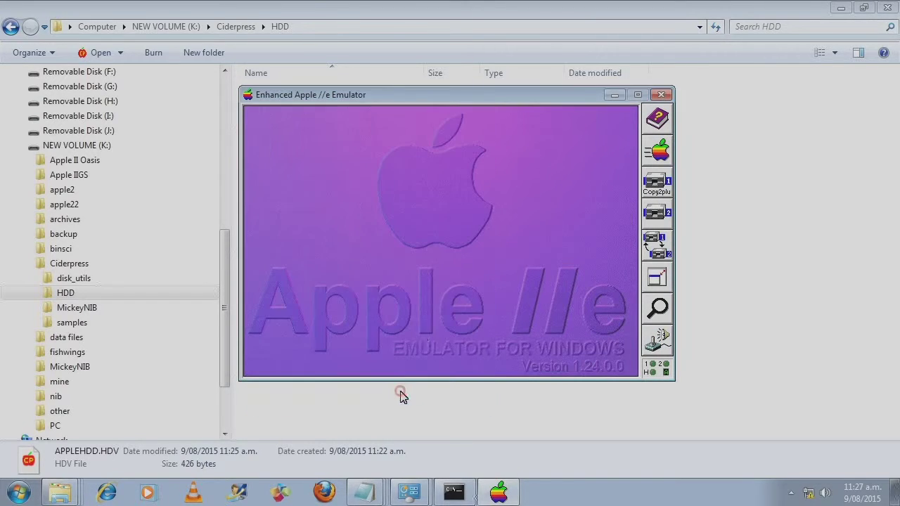
drag(490, 99, 493, 151)
click(340, 111)
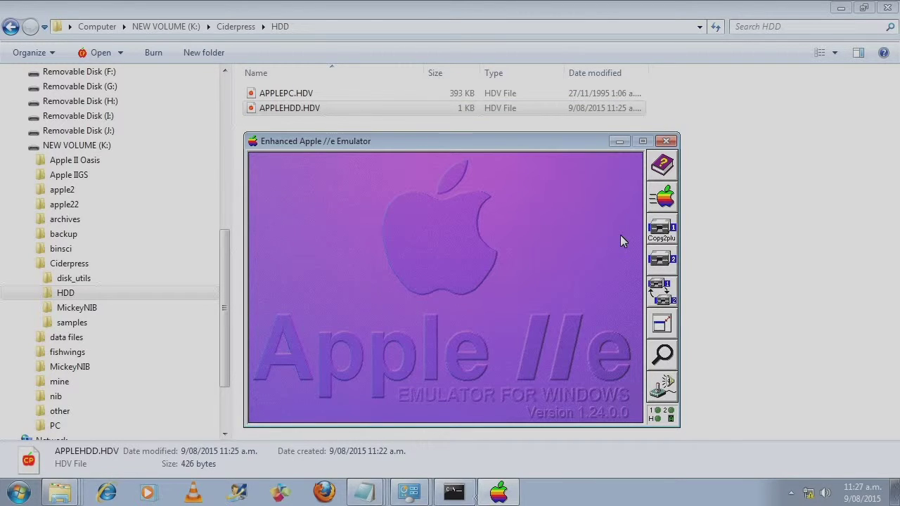
Boot Copy II Plus, skip the date, and choose CATALOG DISK with NORMAL display.
click(654, 202)
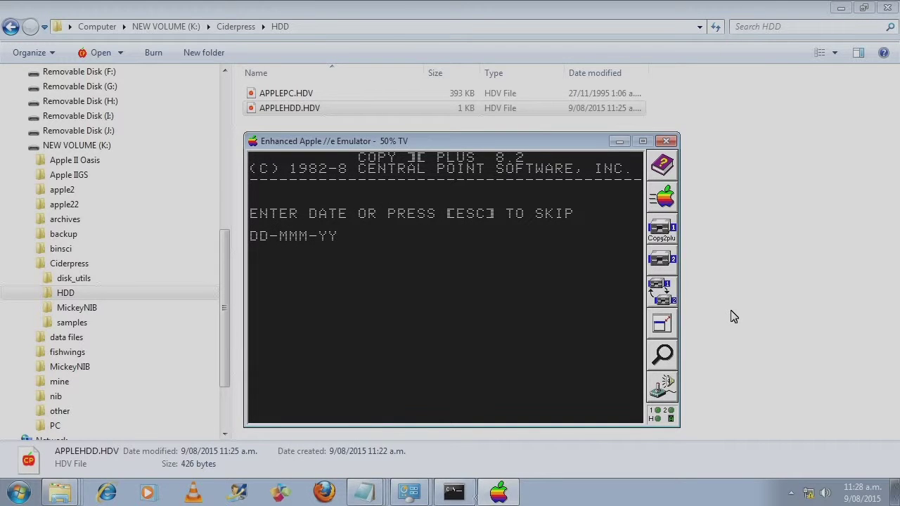
key(Escape)
key(Return)
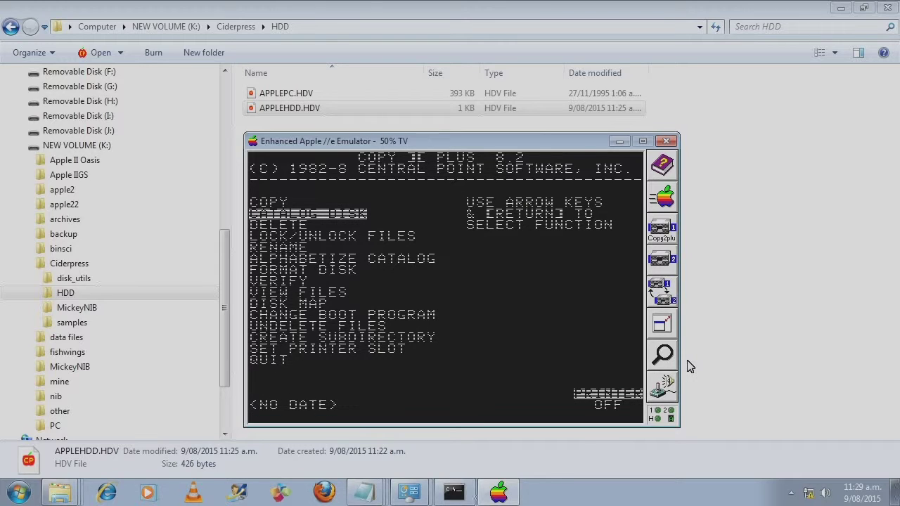
key(Return)
key(Return)
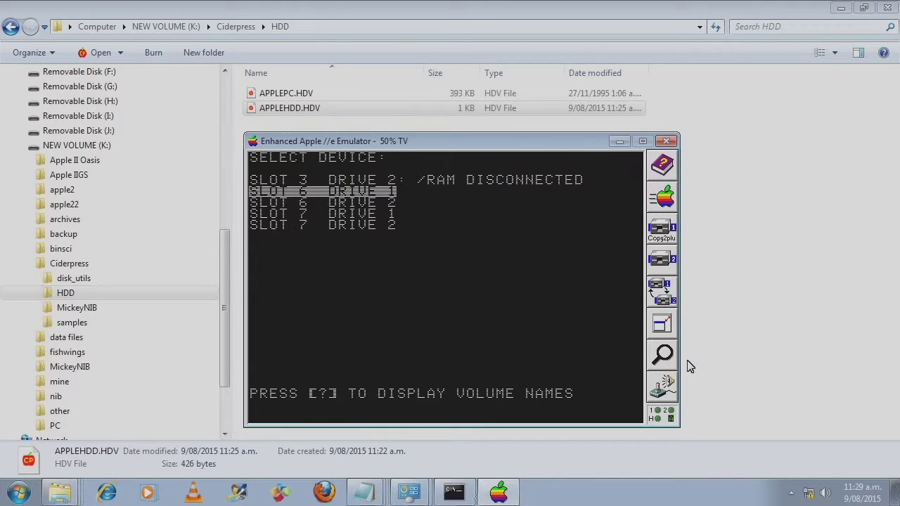
key(Down)
key(Down)
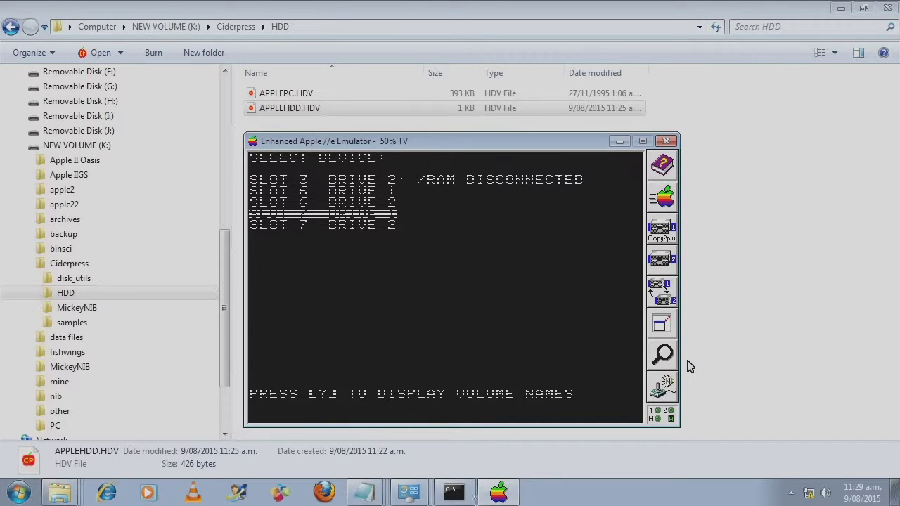
click(671, 385)
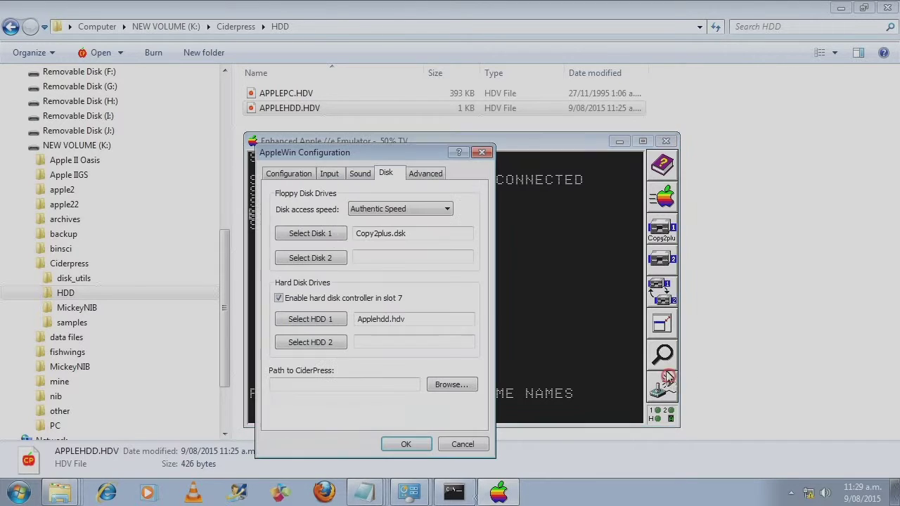
click(385, 152)
drag(397, 156, 690, 128)
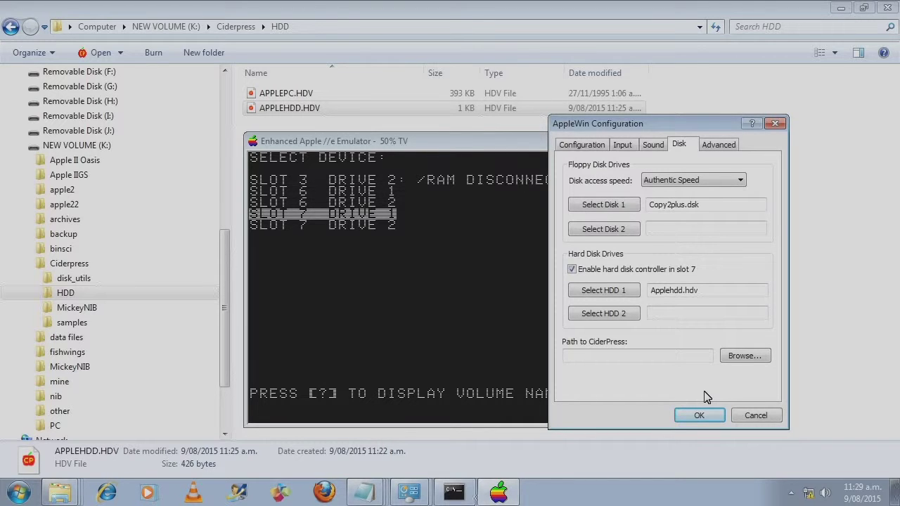
Try cataloguing slot 7 drive 1 and dismiss the resulting I/O error.
click(699, 416)
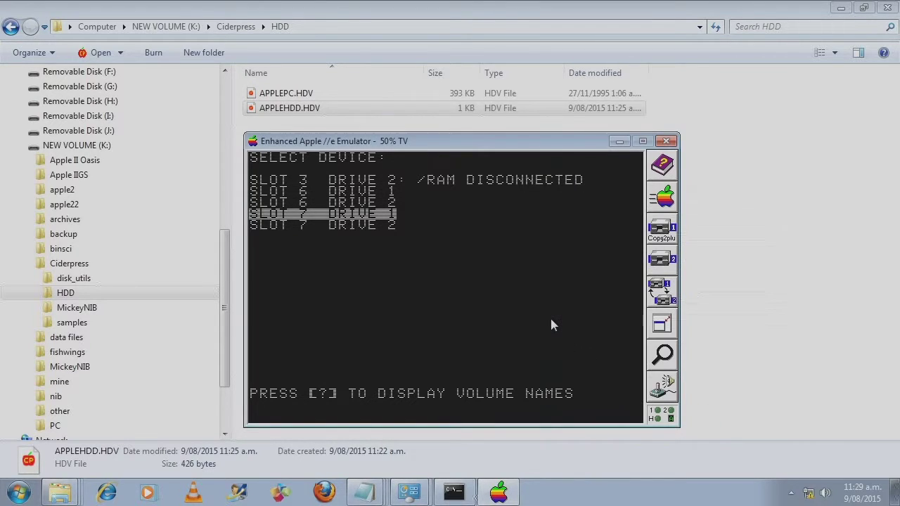
key(Return)
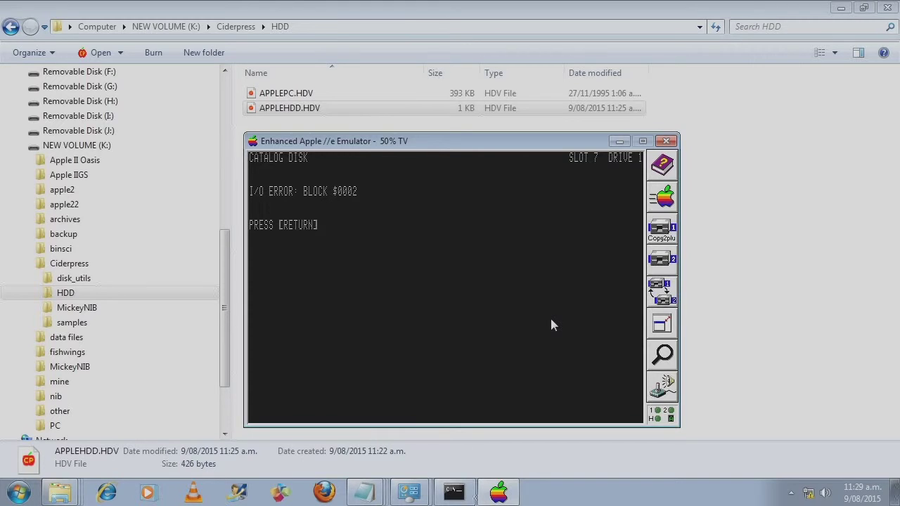
key(Return)
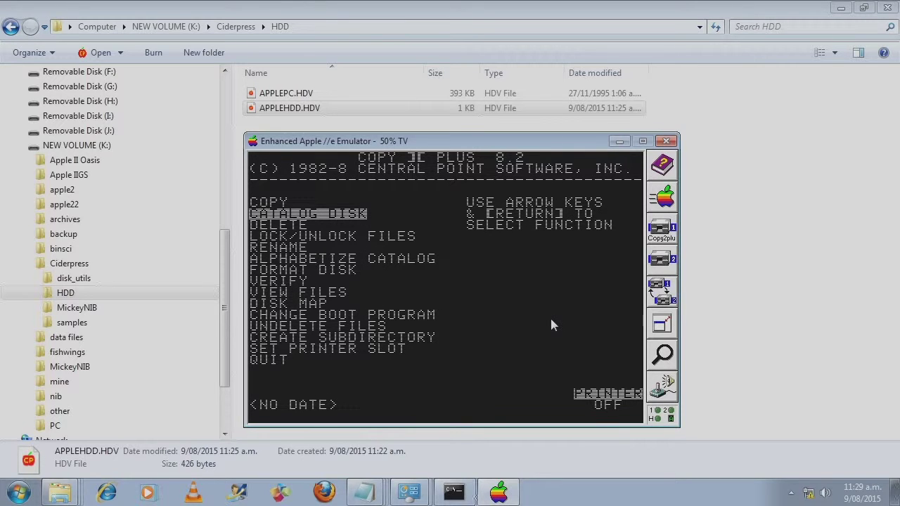
Format slot 7 drive 1 as ProDOS volume A2HDD and return to the main menu.
key(Down)
key(Down)
key(Down)
key(Down)
key(Down)
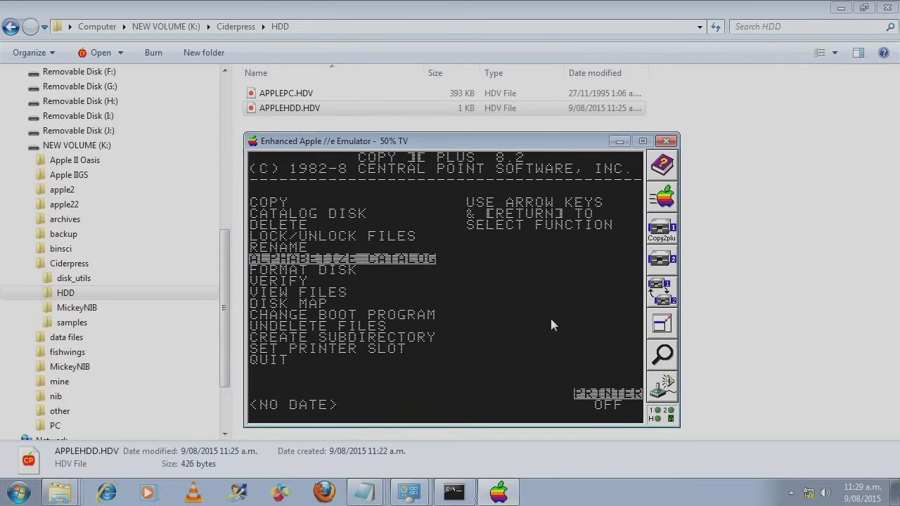
key(Return)
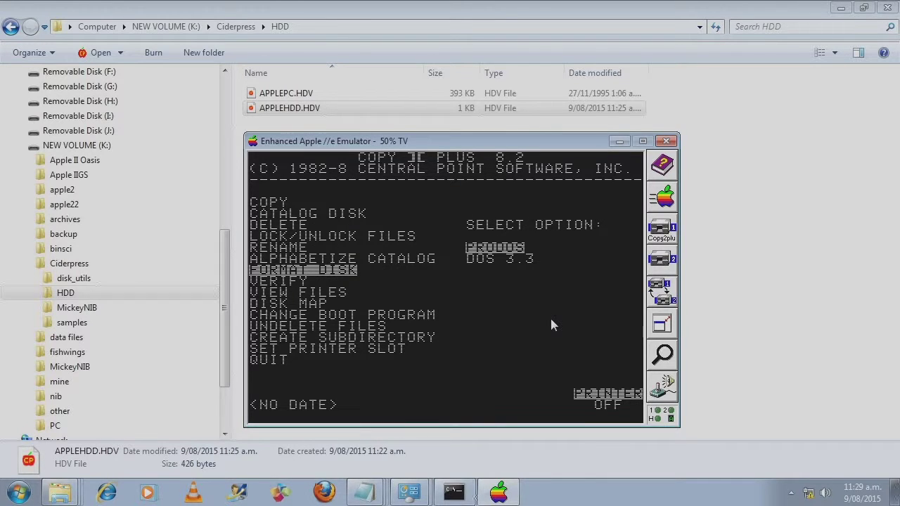
key(Return)
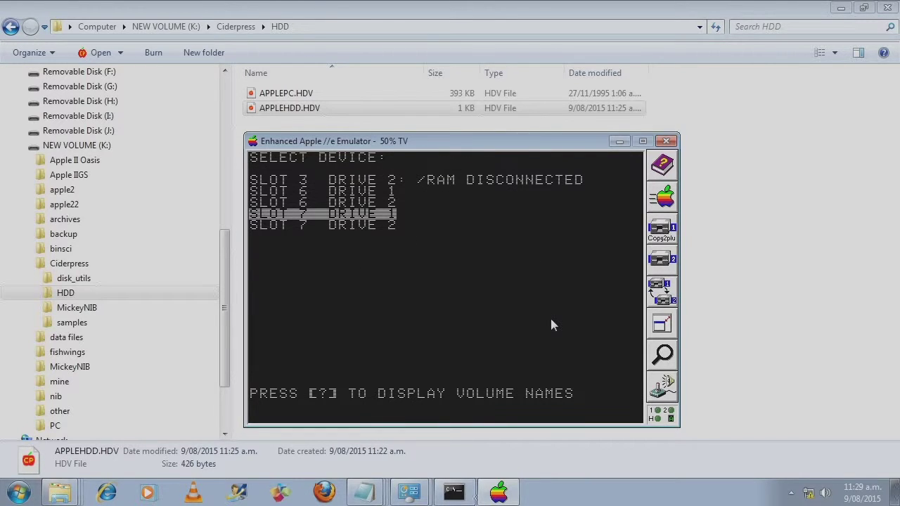
key(Return)
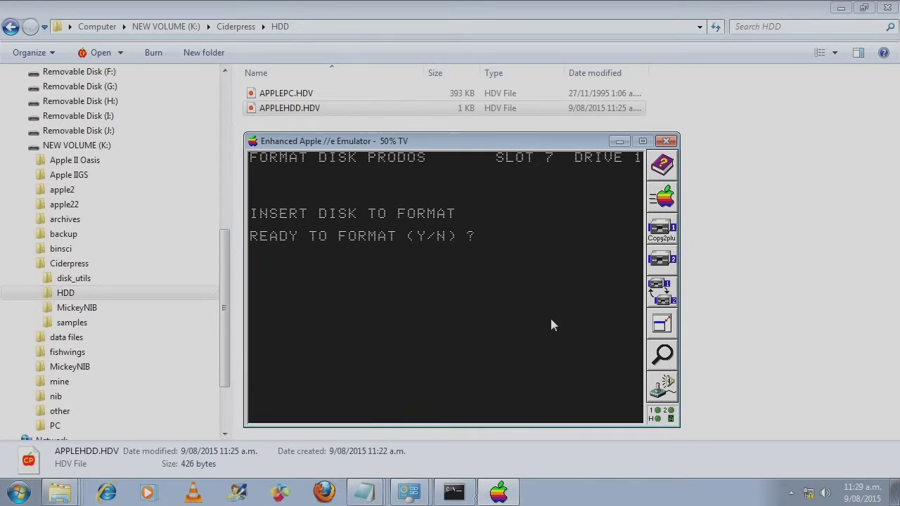
key(y)
text(A2HDD)
key(Return)
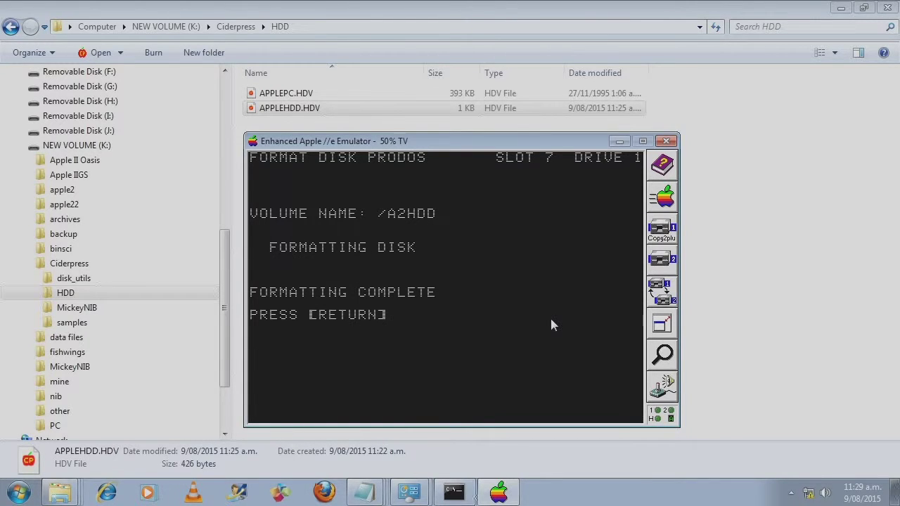
key(Return)
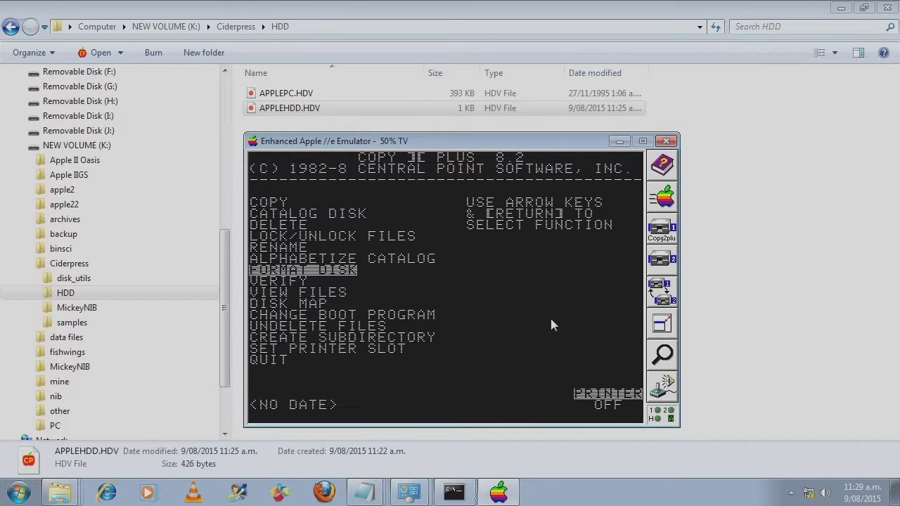
Go back to CATALOG DISK and choose the NORMAL display.
key(Up)
key(Up)
key(Up)
key(Up)
key(Up)
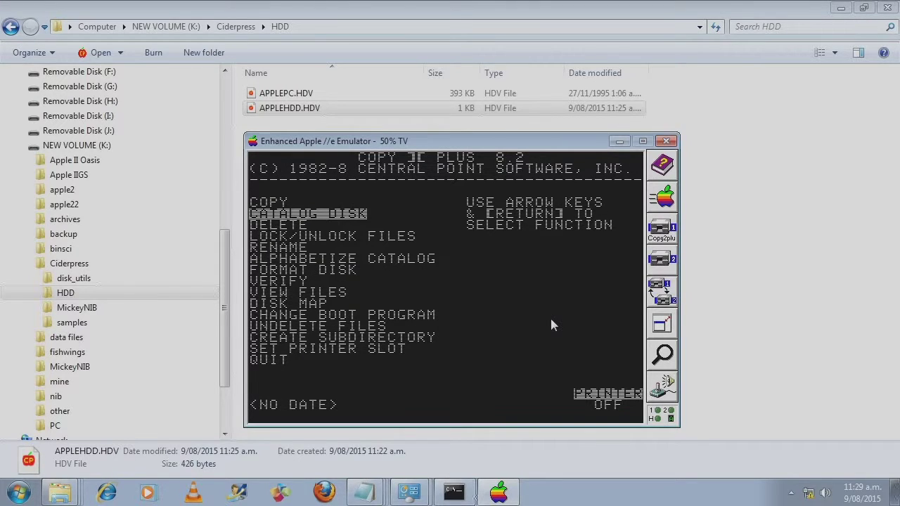
key(Return)
key(Return)
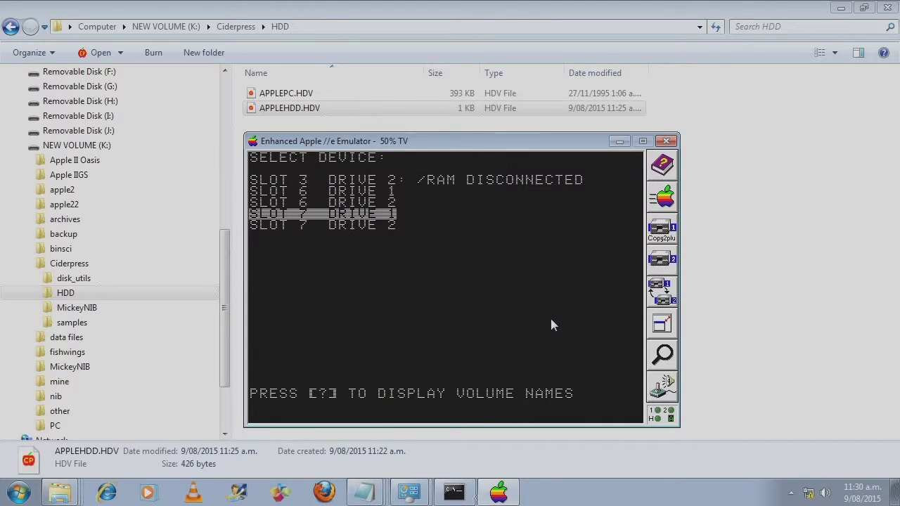
key(Return)
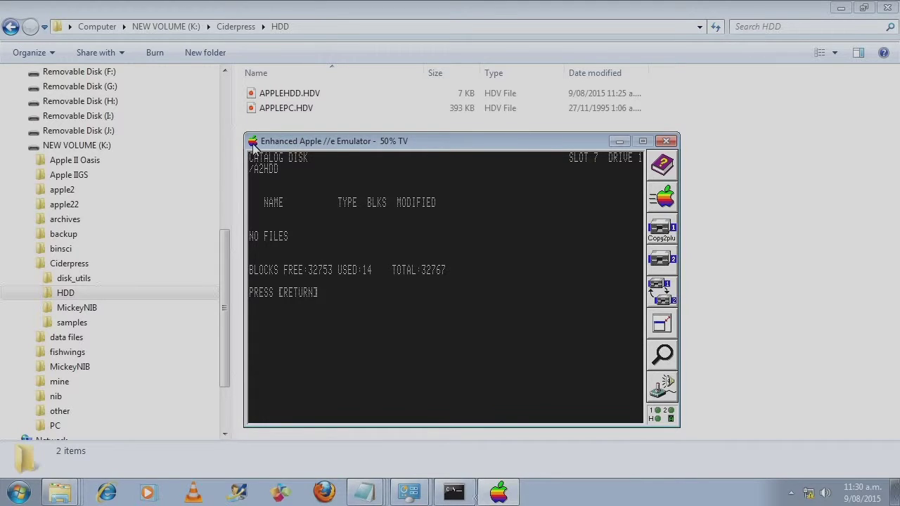
Open APPLEHDD.HDV in CiderPress and place its window beside the emulator.
drag(263, 147, 29, 147)
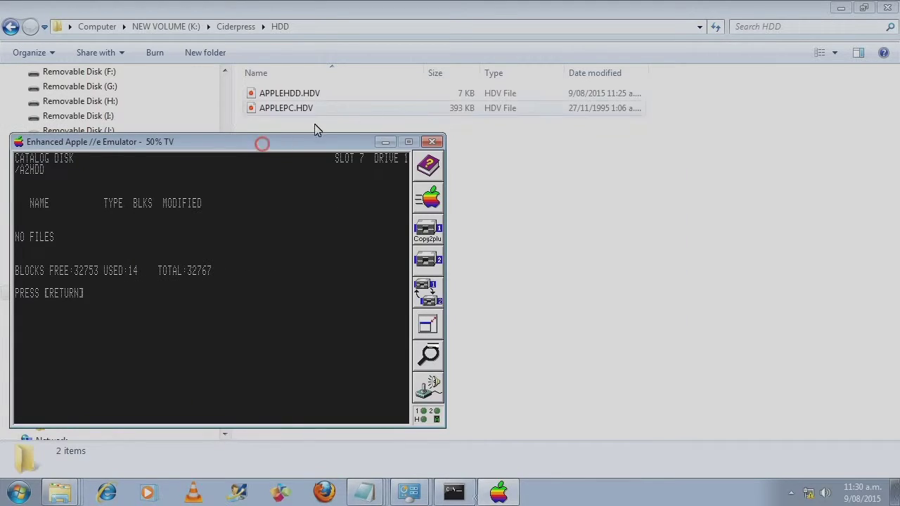
double_click(342, 100)
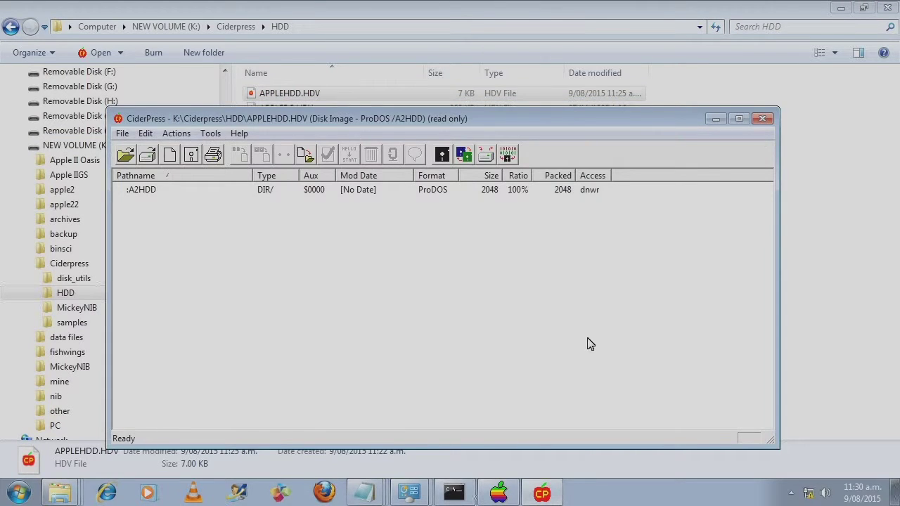
click(498, 493)
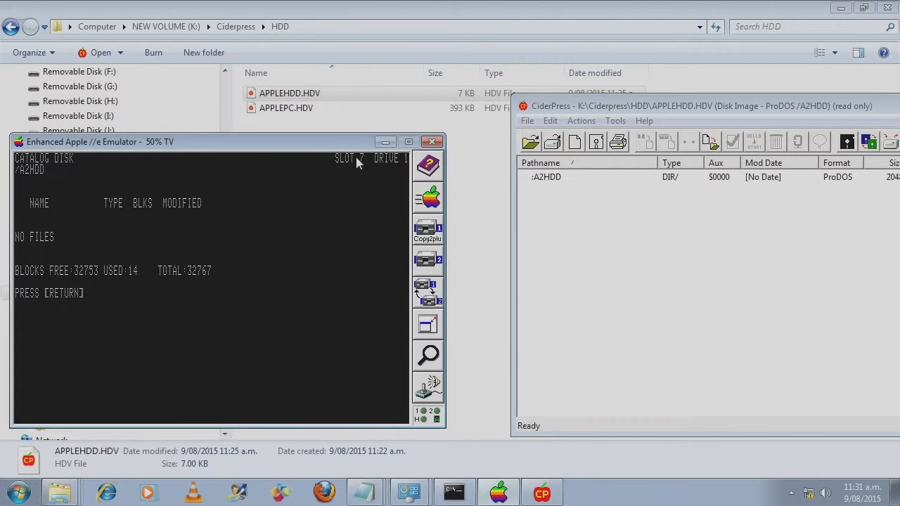
drag(601, 103, 547, 109)
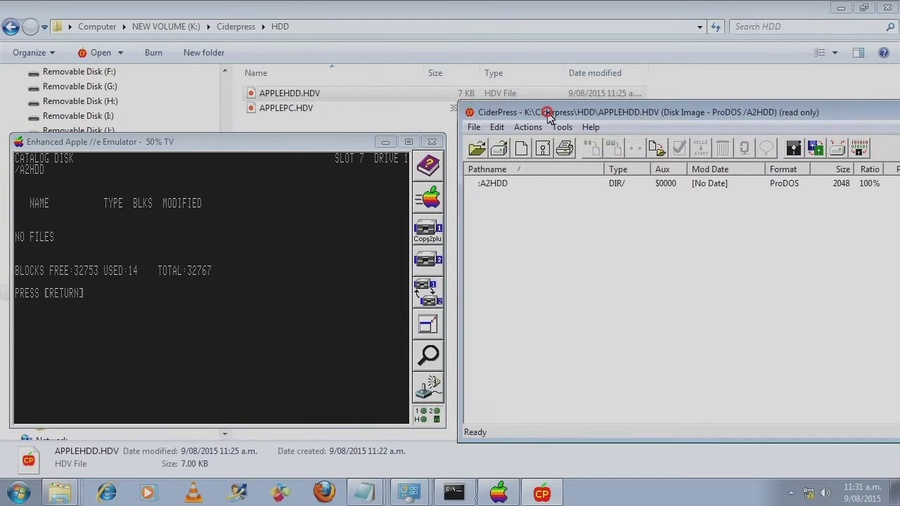
Check the disk image information for /A2HDD, then bring the HDD folder forward.
click(480, 131)
click(511, 243)
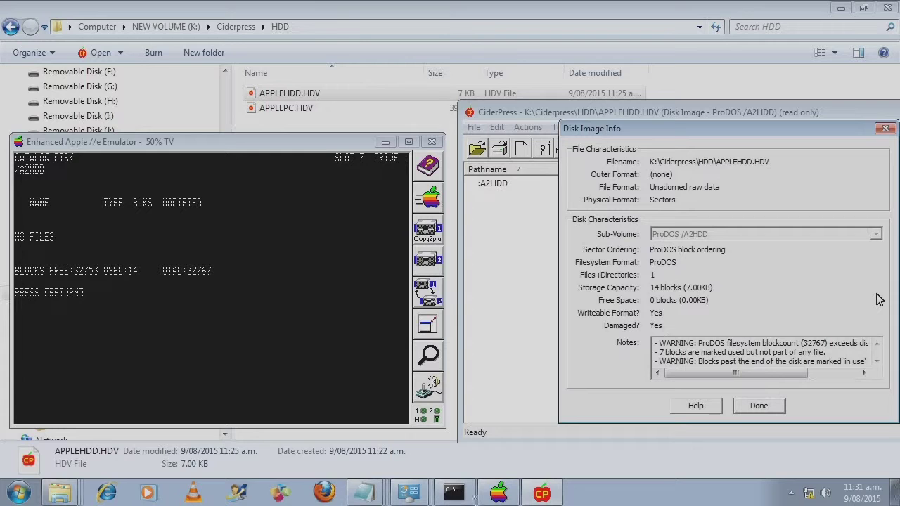
drag(762, 410, 753, 402)
click(761, 413)
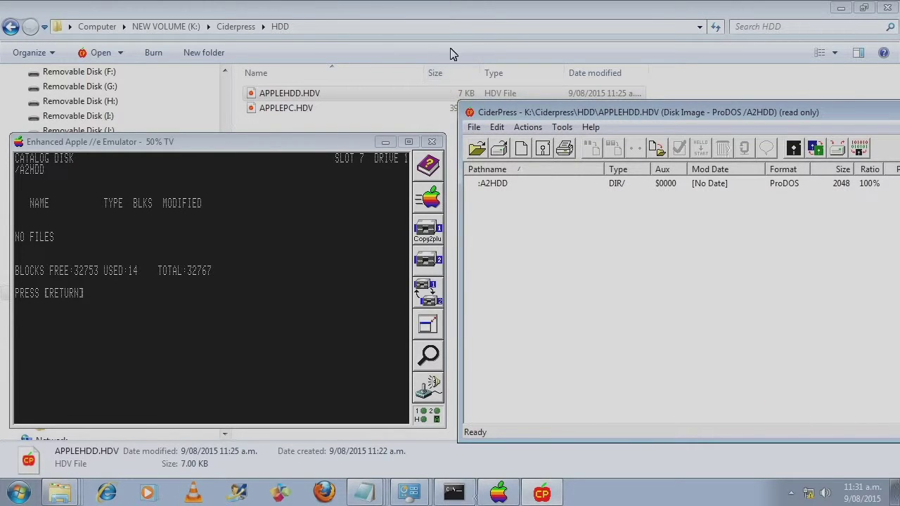
click(457, 7)
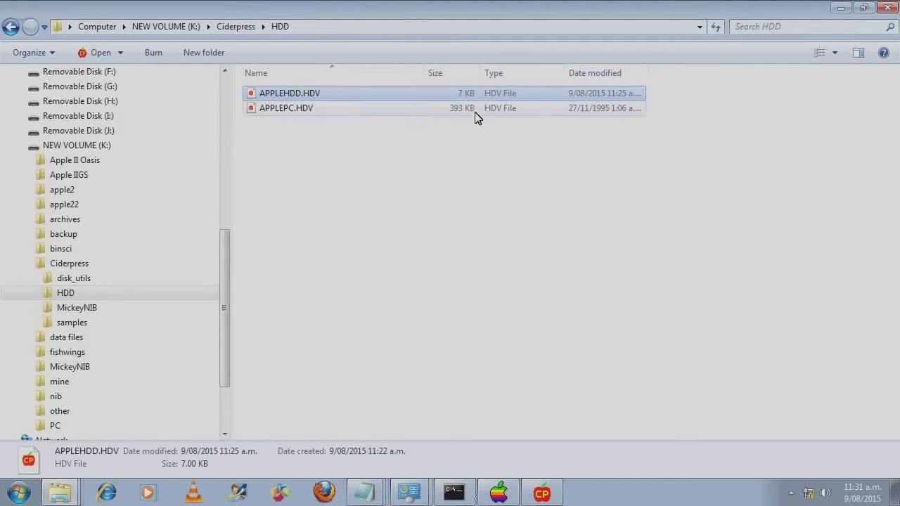
Select the APPLEHDD.HDV image in the HDD folder while the empty /A2HDD catalog stays shown.
click(505, 496)
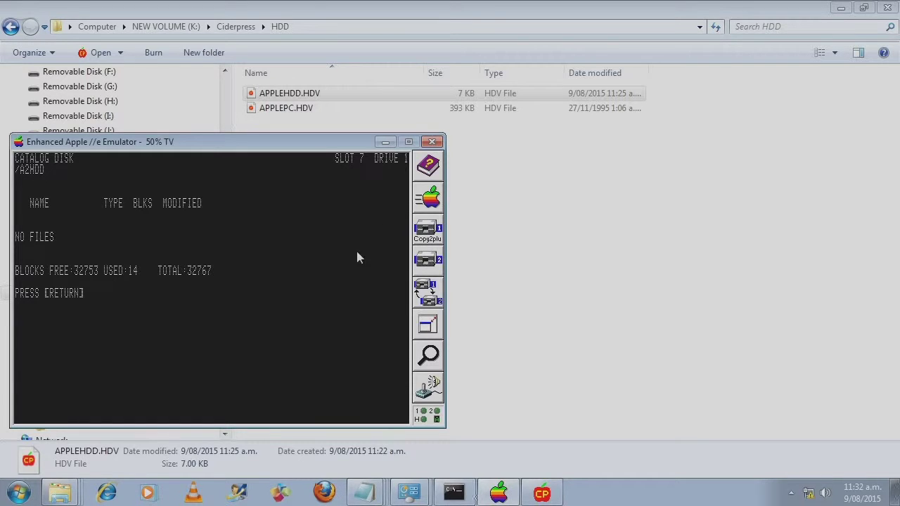
click(467, 100)
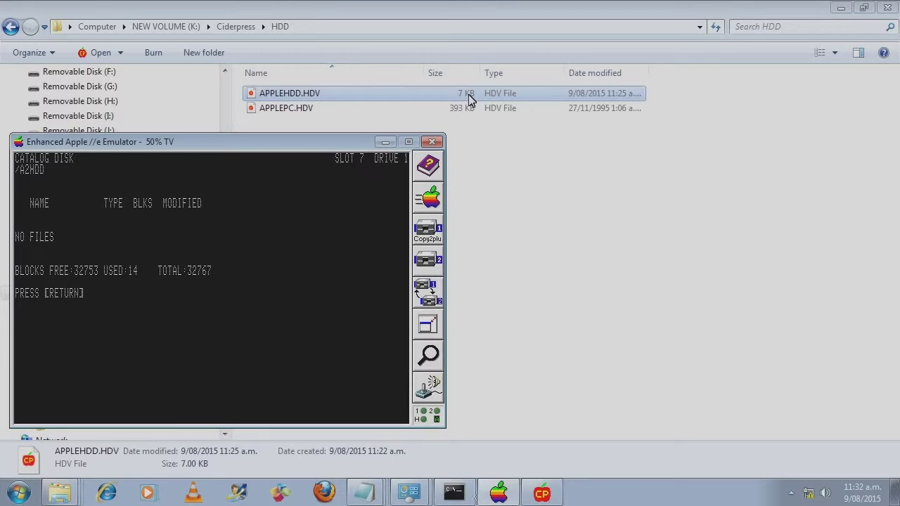
Start a Copy II Plus file copy from slot 6 drive 1 to slot 7 drive 1.
click(275, 274)
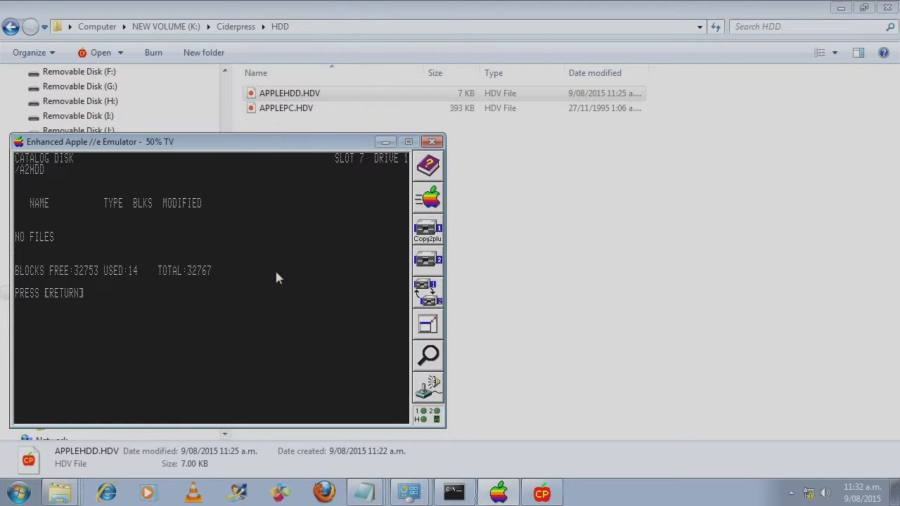
key(Return)
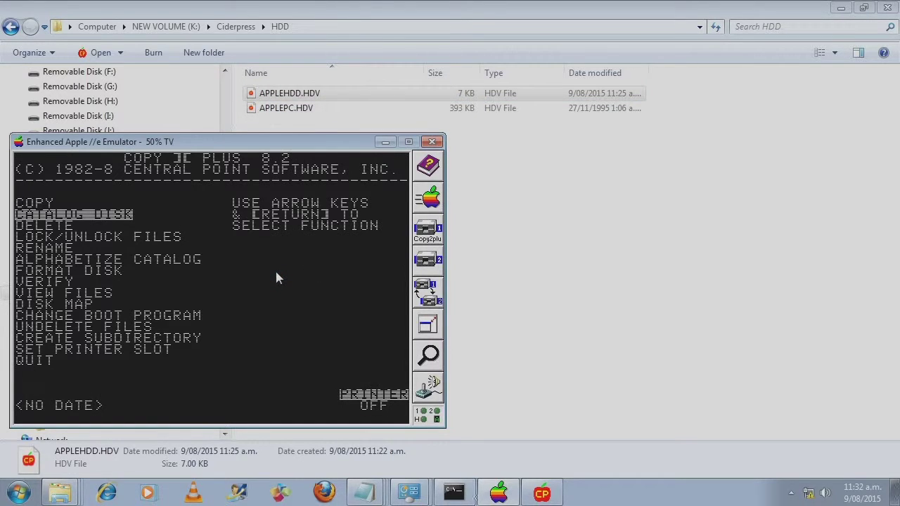
key(Up)
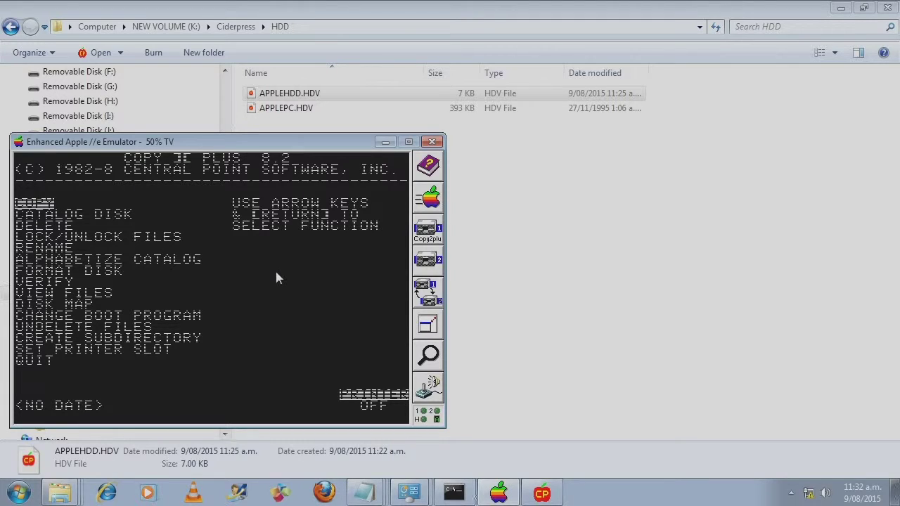
key(Return)
key(Down)
key(Down)
key(Return)
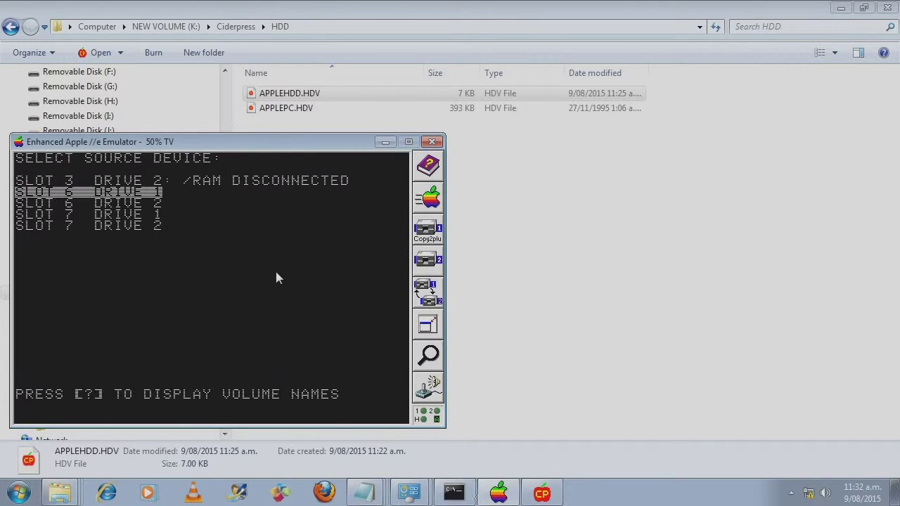
key(Return)
key(Down)
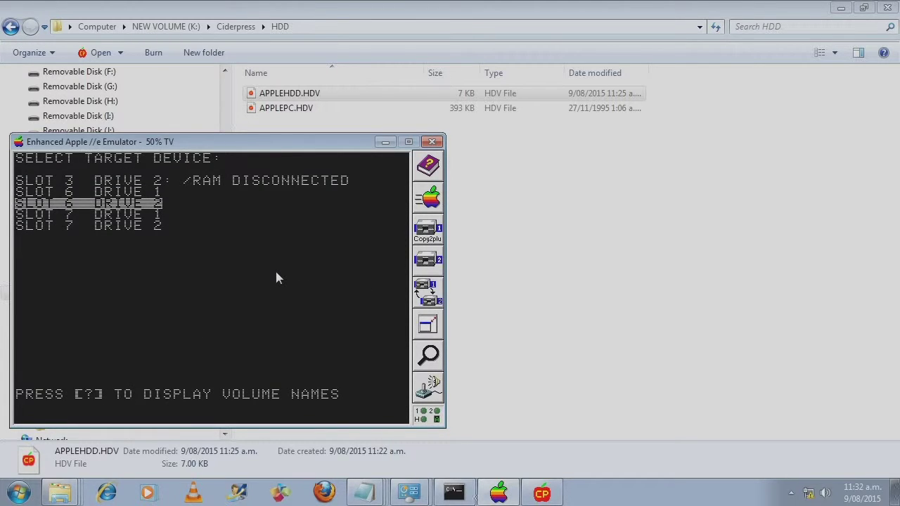
key(Down)
key(Return)
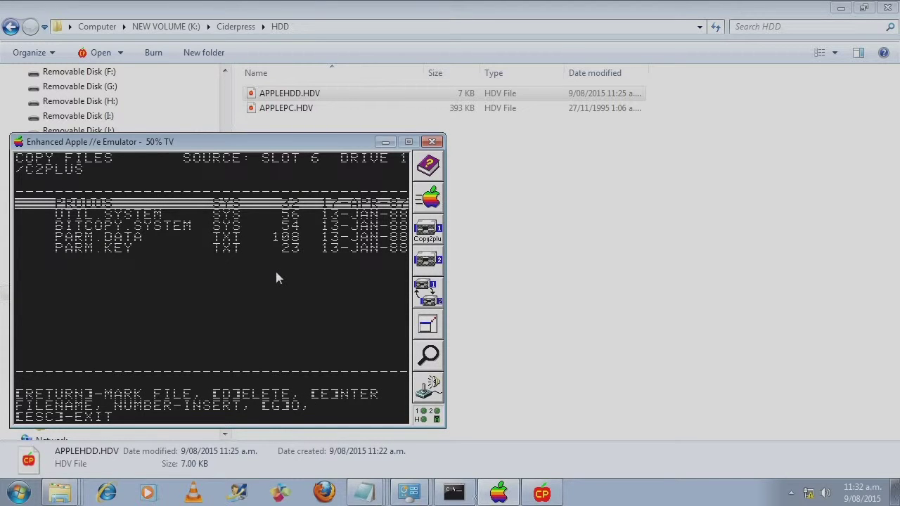
Mark all five files through PARM.KEY and copy them to /A2HDD.
key(Return)
key(Return)
key(Return)
key(Return)
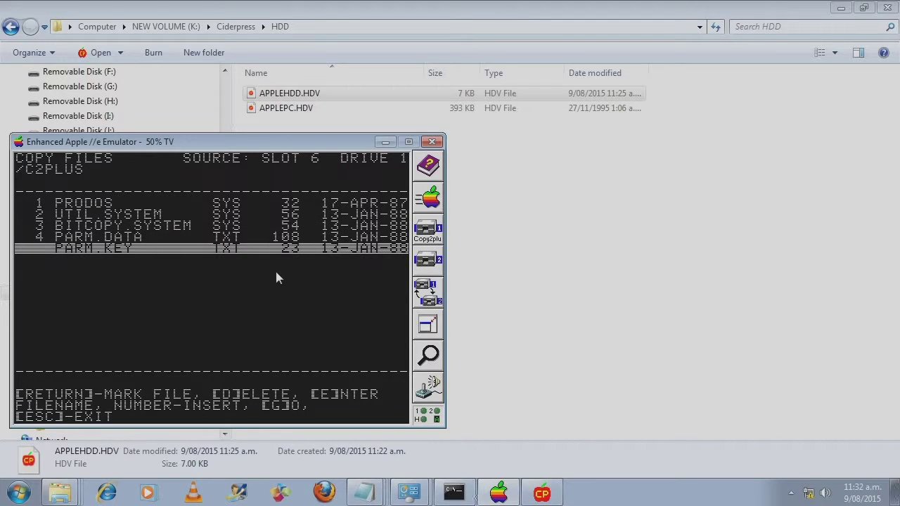
key(Return)
key(g)
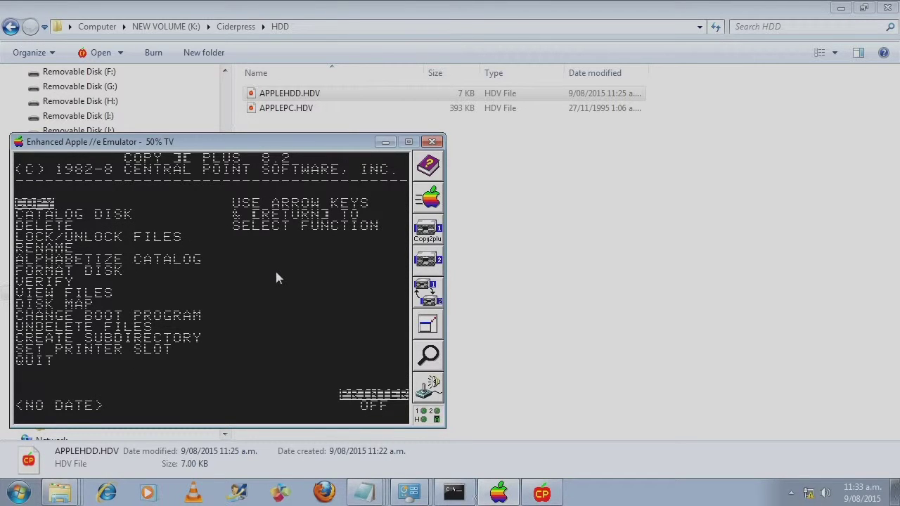
Normal-catalog /A2HDD in slot 7 drive 1 (five files, 287 blocks), then bring up the HDD folder.
key(Down)
key(Return)
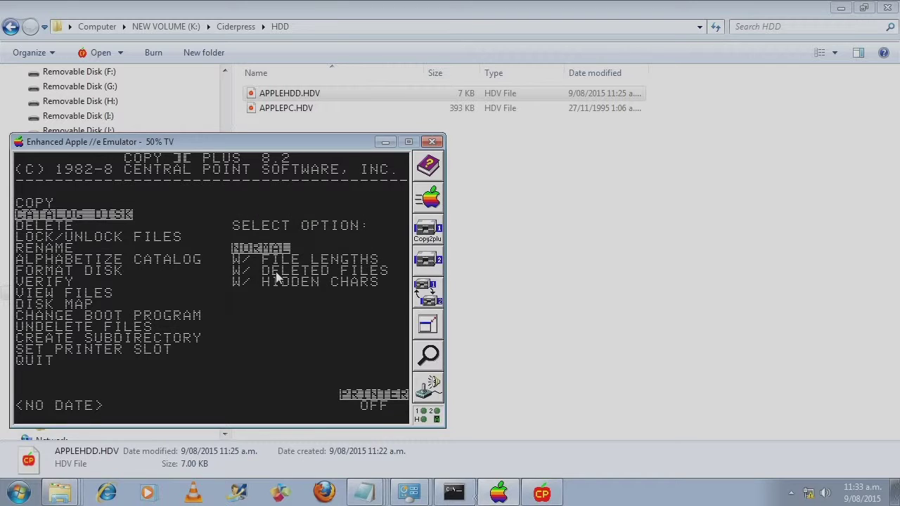
key(Return)
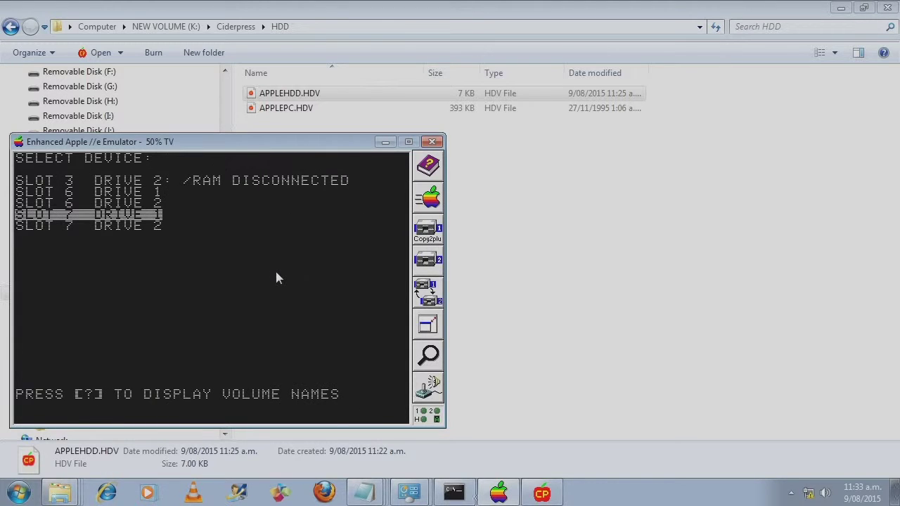
key(Return)
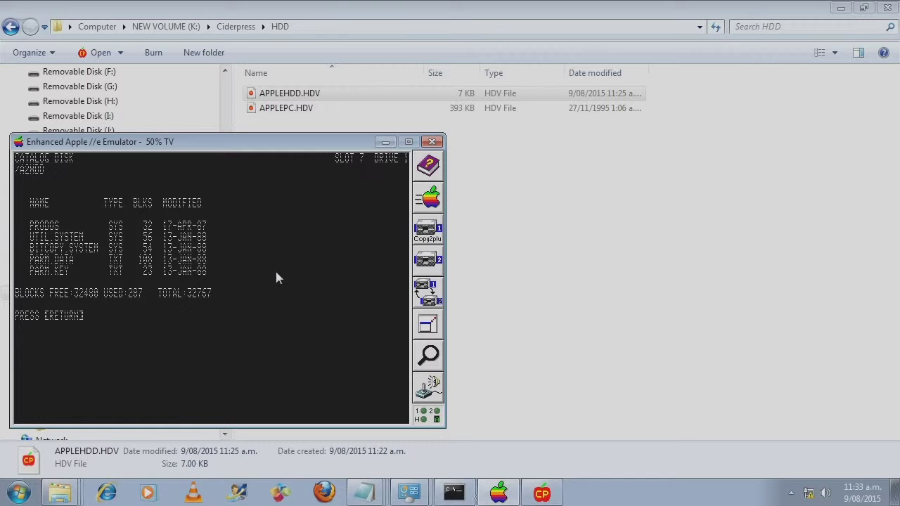
click(534, 240)
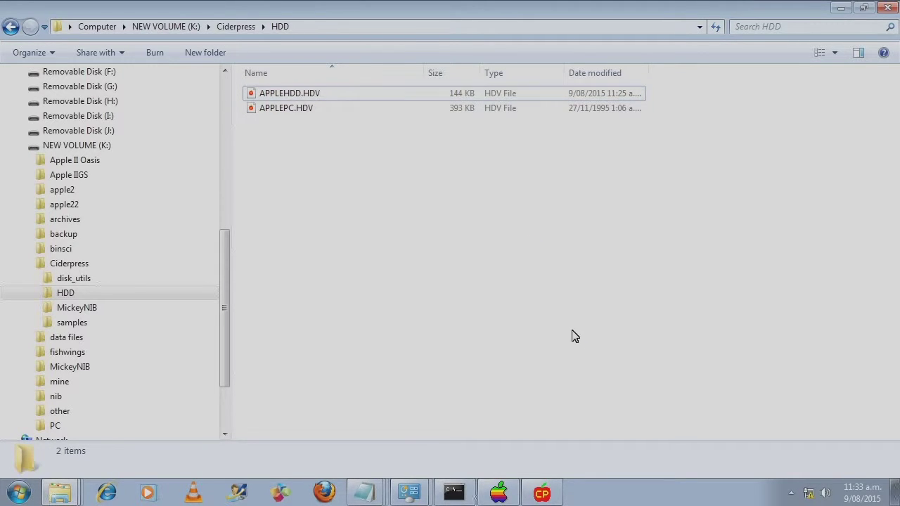
Switch to CiderPress and choose File > New > Disk image to get the Create Disk Image dialog.
click(510, 496)
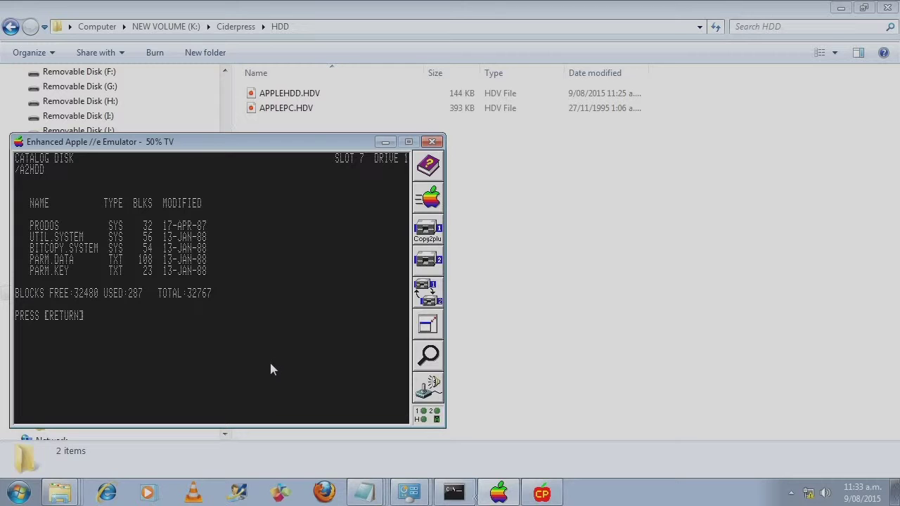
click(541, 494)
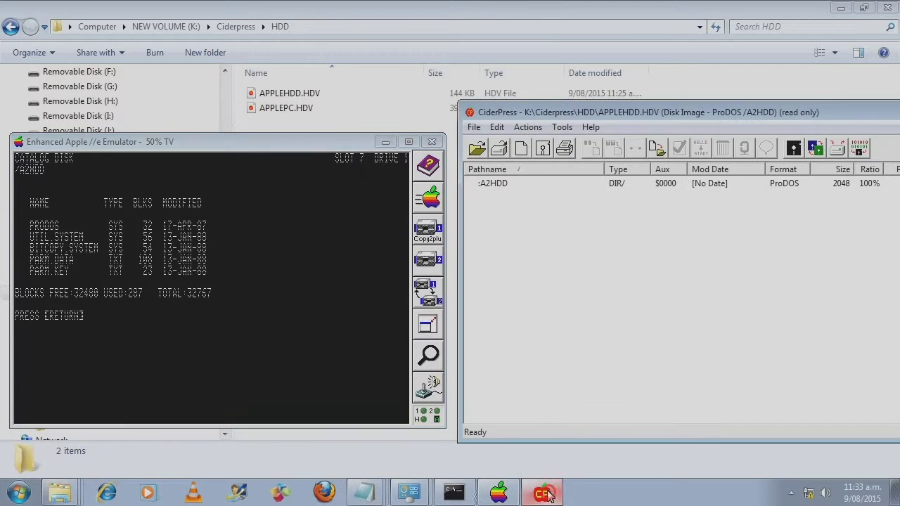
click(475, 127)
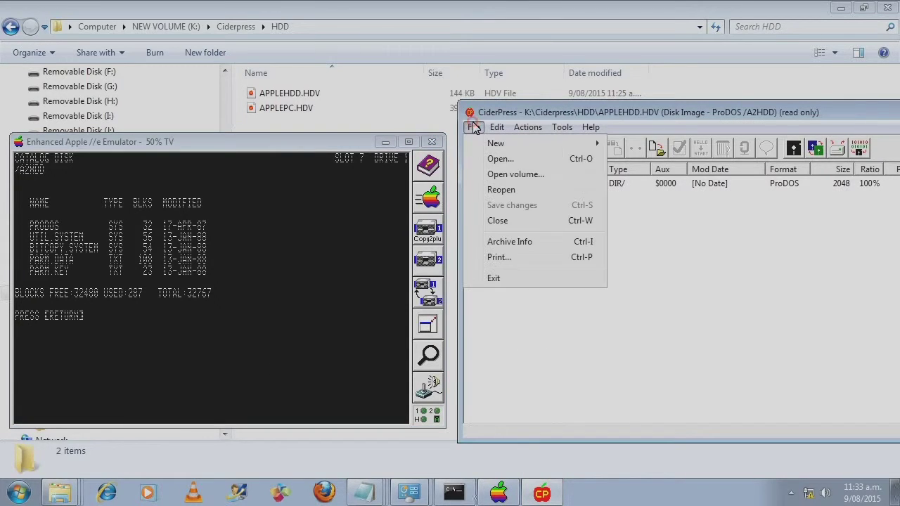
mouse_move(480, 144)
click(648, 143)
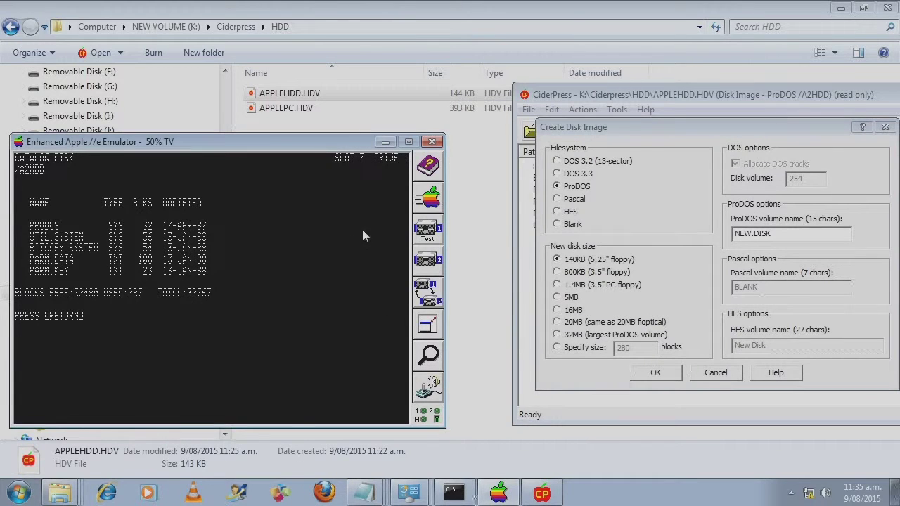
click(428, 197)
click(432, 293)
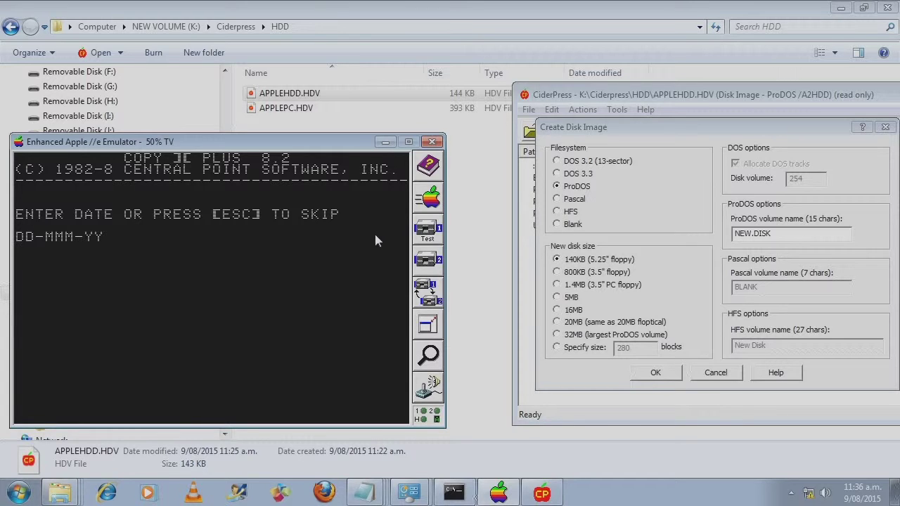
key(Escape)
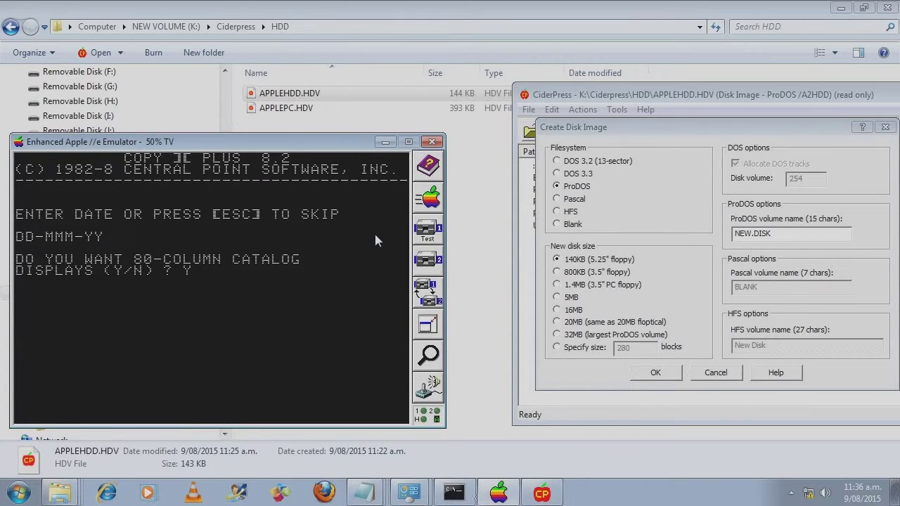
key(Return)
key(Down)
key(Return)
key(Return)
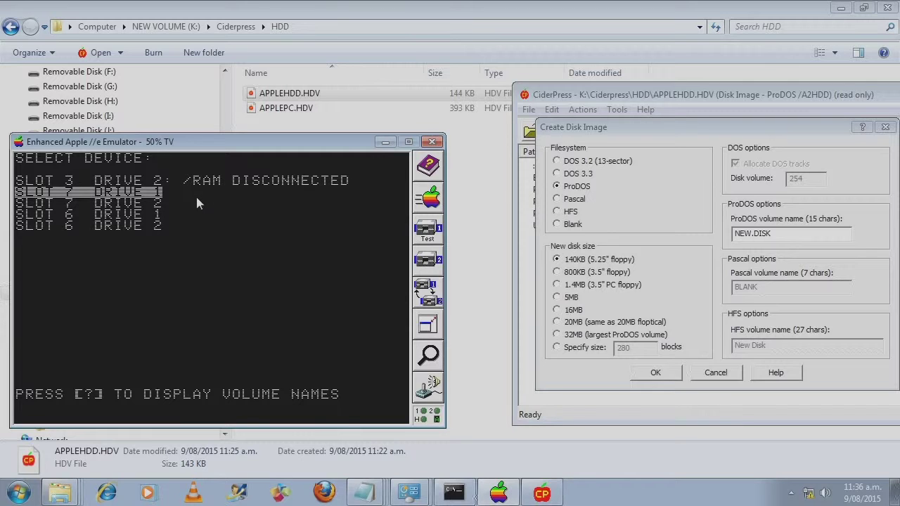
Catalog /A2HDD in slot 7 drive 1, then open the drive 1 disk image chooser.
key(Return)
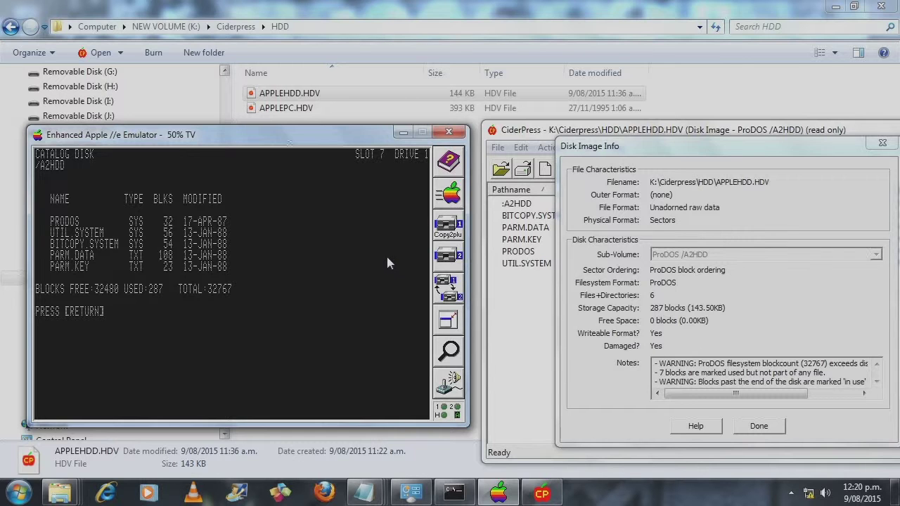
click(446, 232)
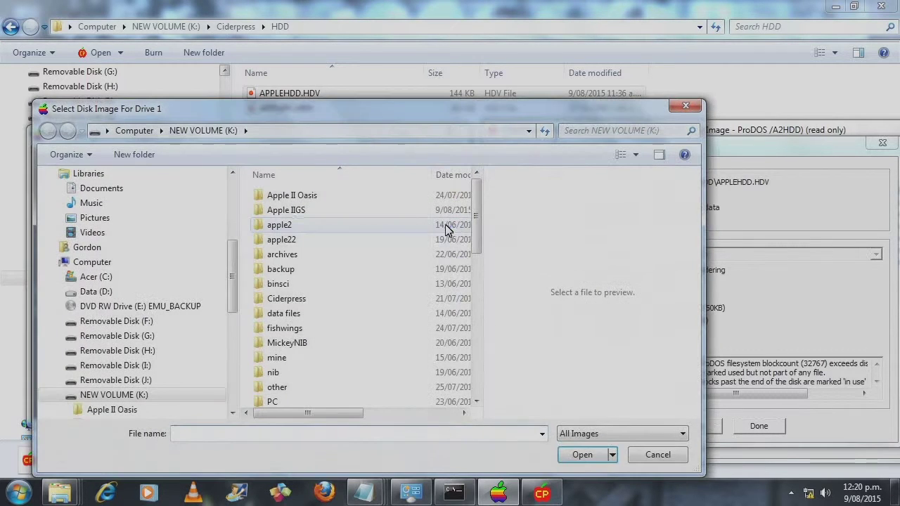
Load DIGDUG+.DSK from the Ciderpress folder into drive 1.
double_click(330, 296)
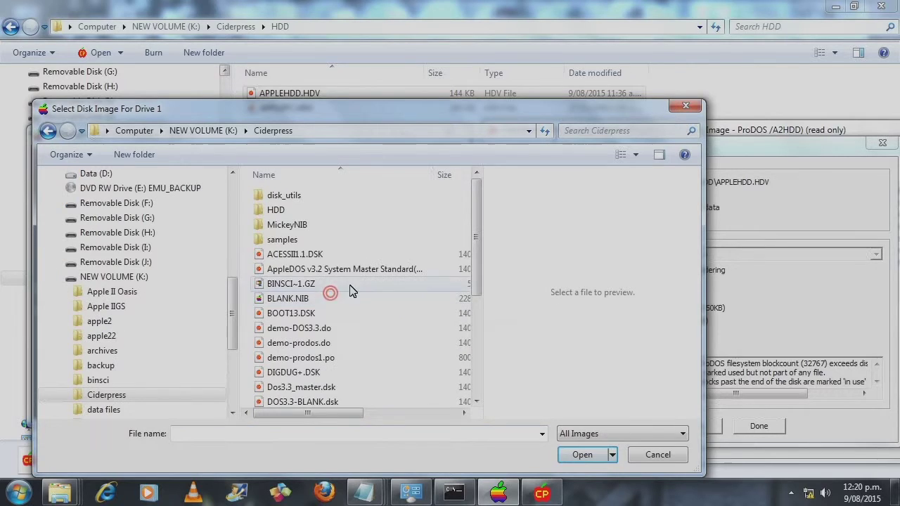
drag(472, 246, 331, 310)
double_click(316, 321)
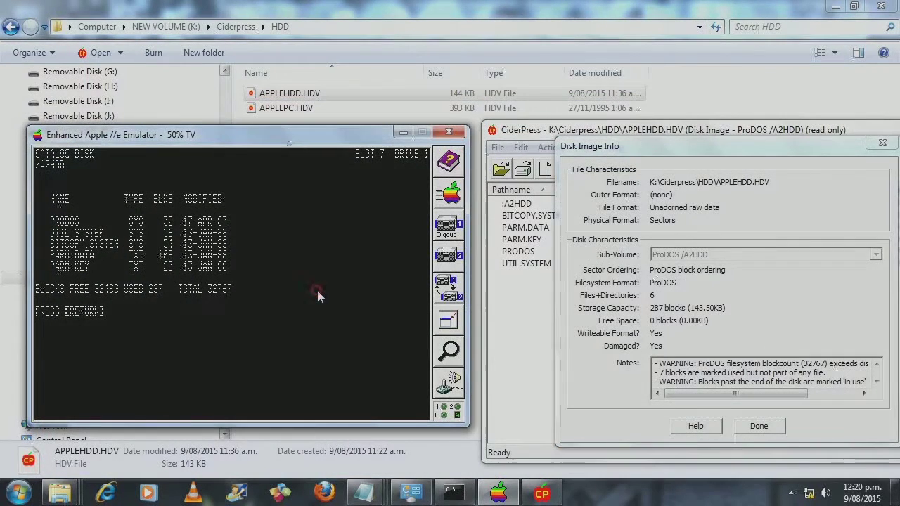
Set up Copy Files with slot 6 drive 1 as source and slot 7 drive 1 as target.
key(Return)
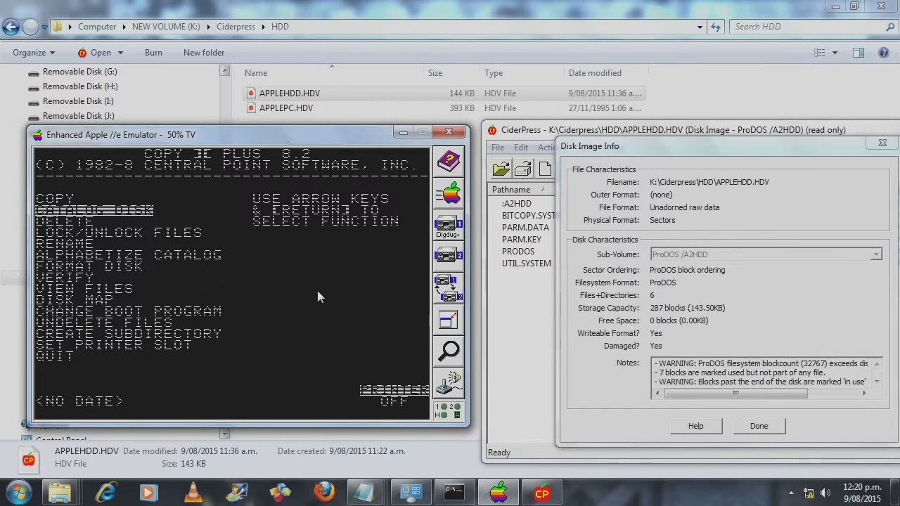
key(Up)
key(Return)
key(Down)
key(Return)
key(Down)
key(Down)
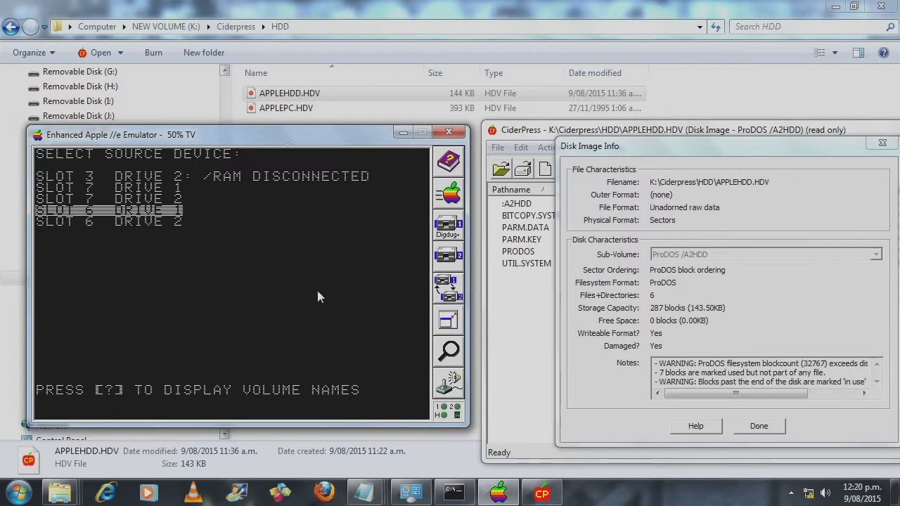
key(Return)
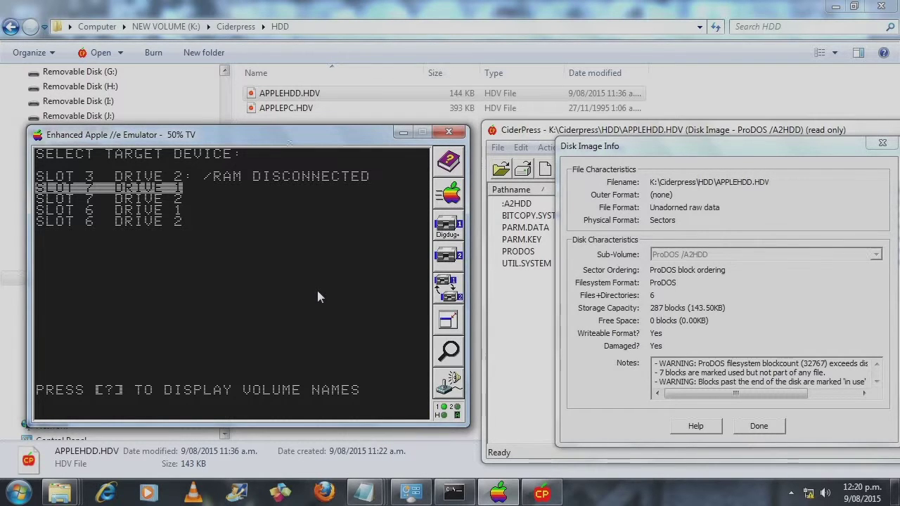
key(Return)
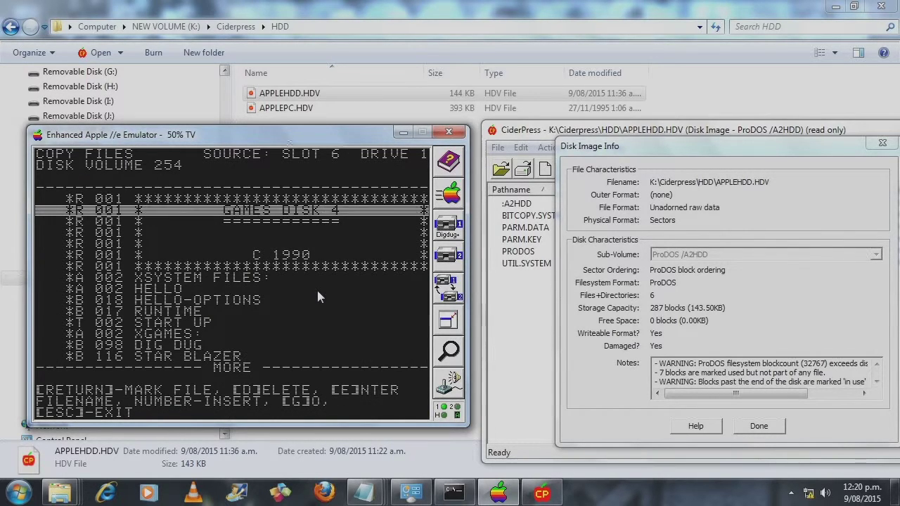
Mark DIG DUG, STAR BLAZER and SEAFOX and copy those three games.
key(Down)
key(Down)
key(Down)
key(Down)
key(Down)
key(Down)
key(Down)
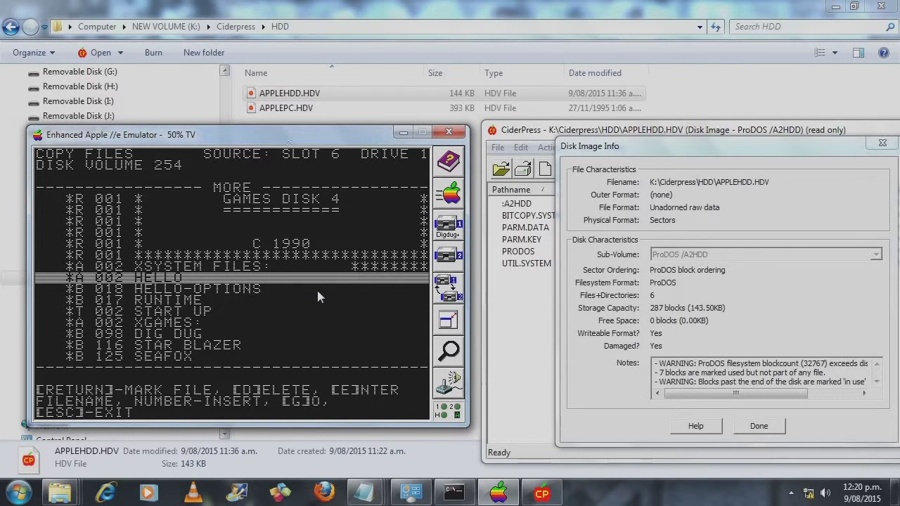
key(Down)
key(Down)
key(Down)
key(Down)
key(Down)
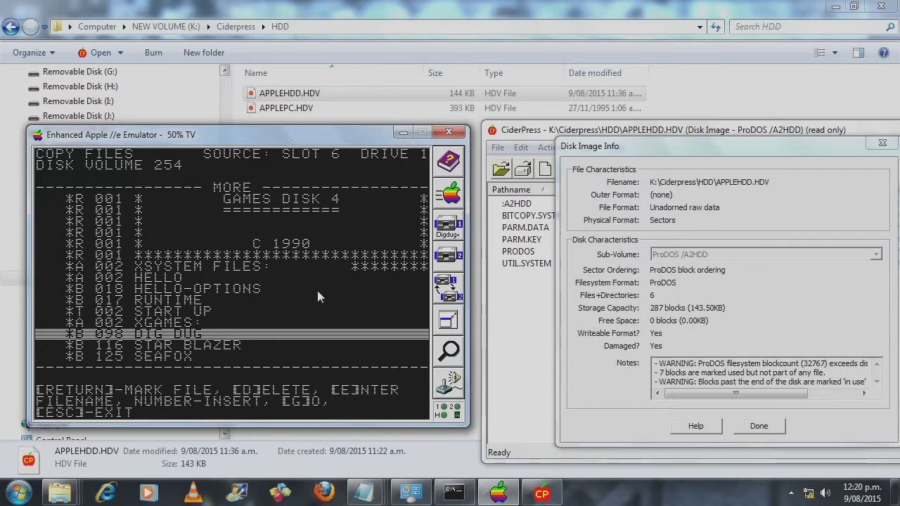
key(Return)
key(Return)
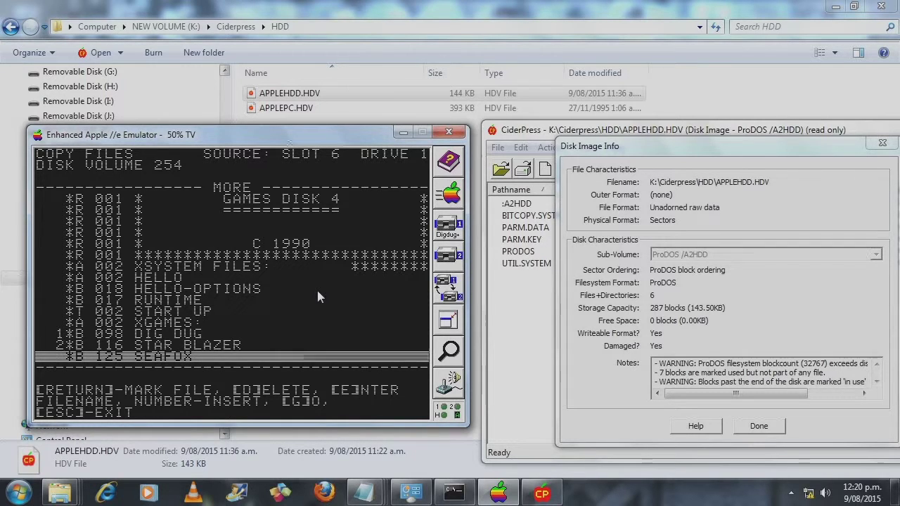
key(Return)
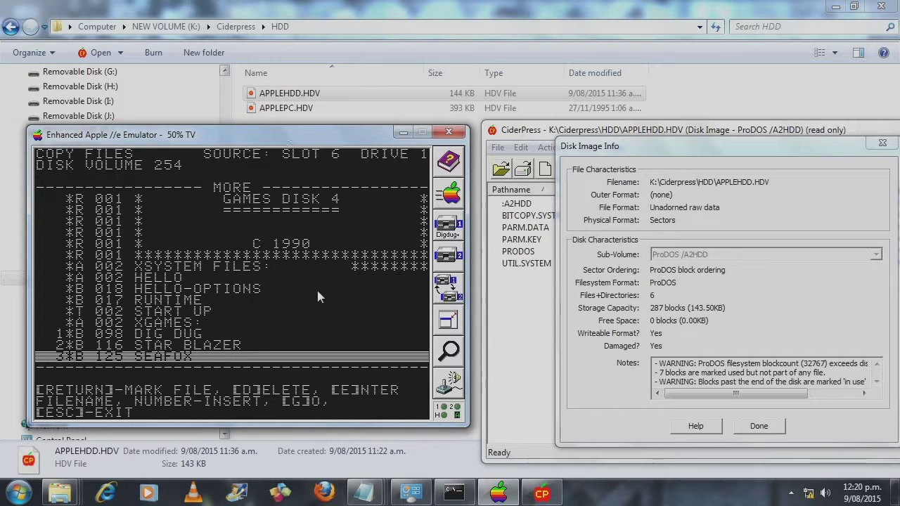
key(g)
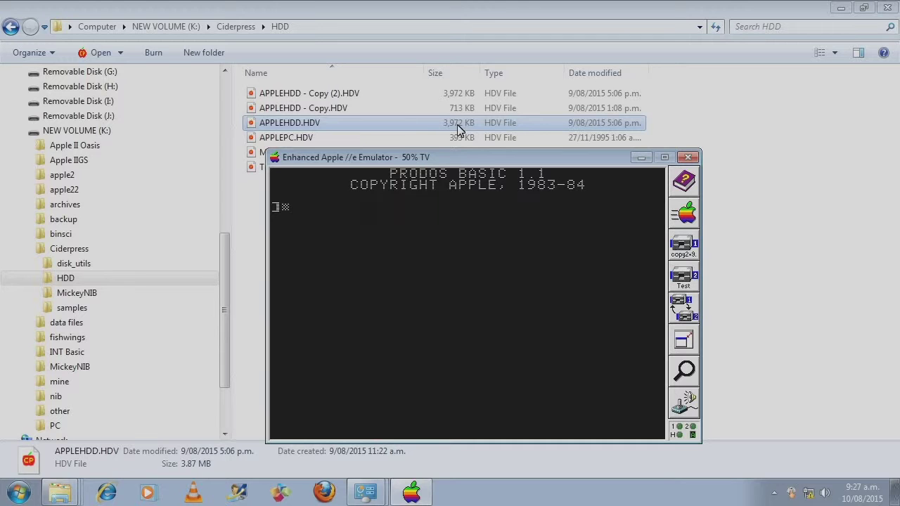
Open APPLEHDD.HDV in CiderPress maximized, scan BASIC.SYSTEM and the GAMES1 files, then close CiderPress.
double_click(412, 124)
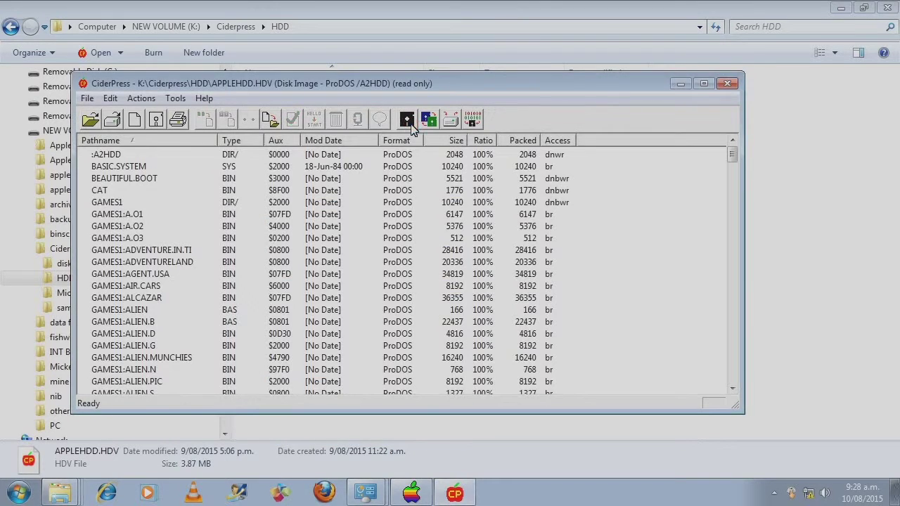
click(703, 84)
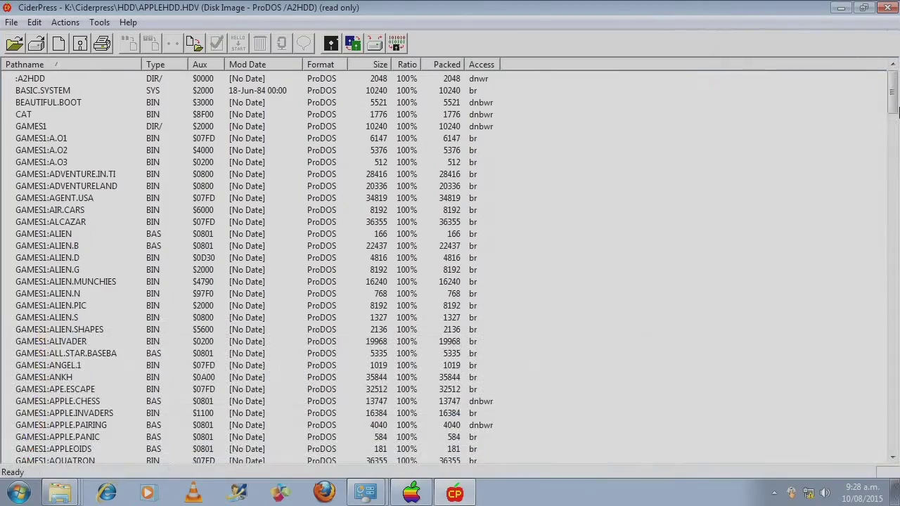
drag(891, 98, 847, 91)
click(887, 7)
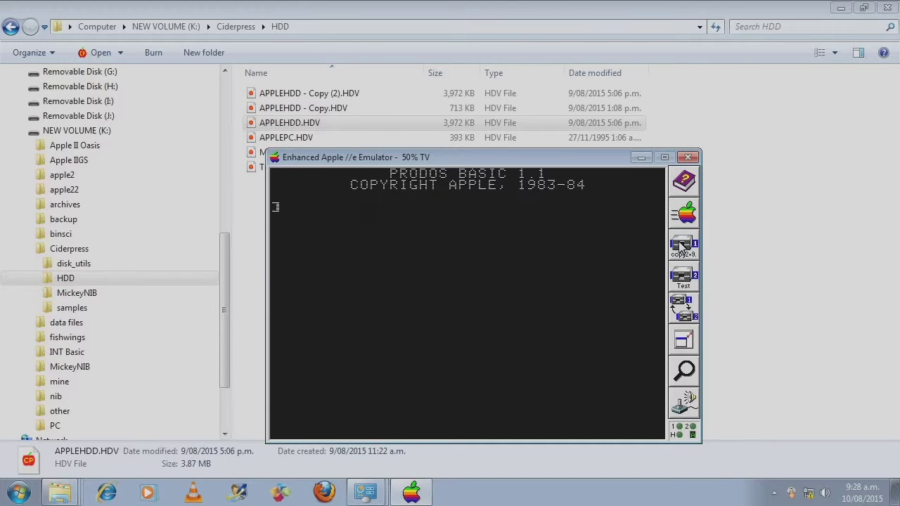
Reboot the emulated Apple and run PR#6 to boot Copy II Plus 9.1 from slot 6.
click(685, 214)
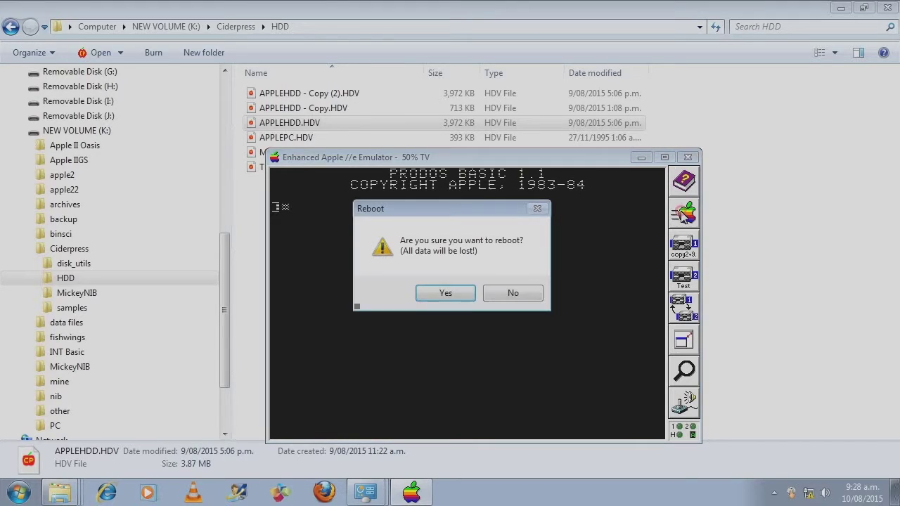
click(462, 301)
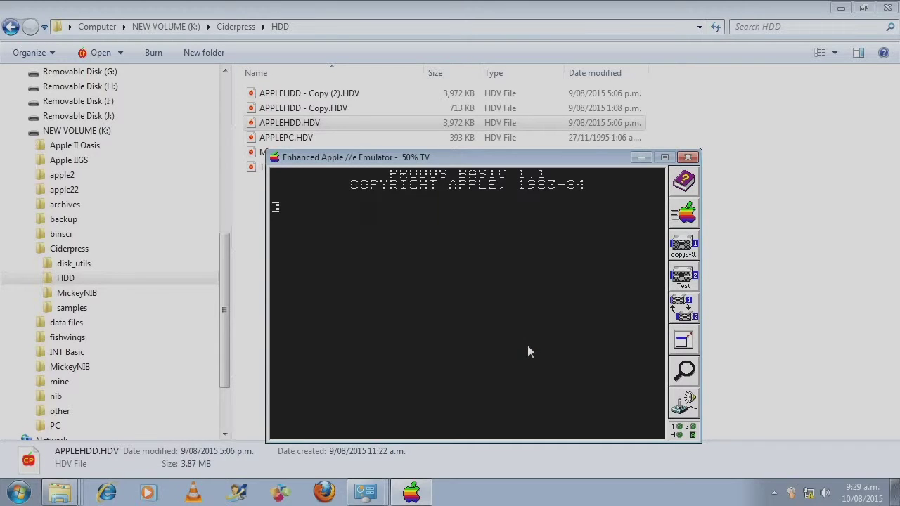
text(PR#6)
key(Return)
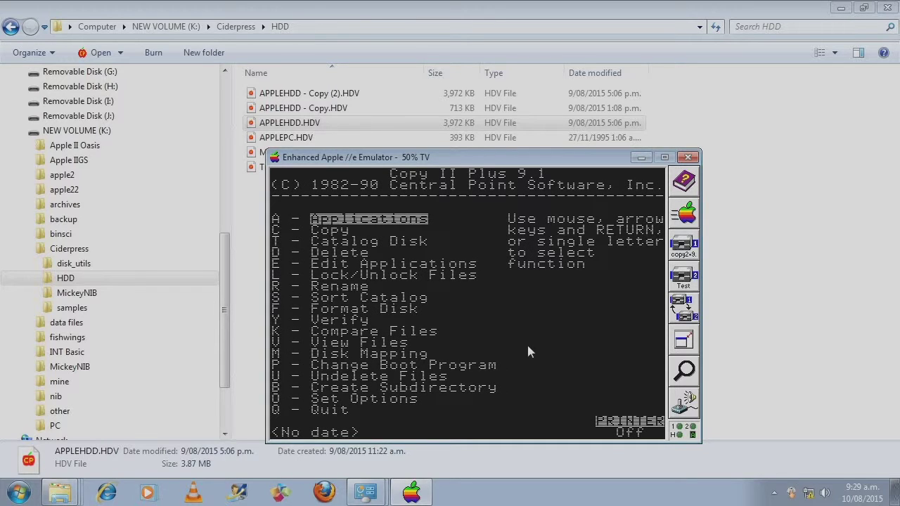
key(Down)
key(Down)
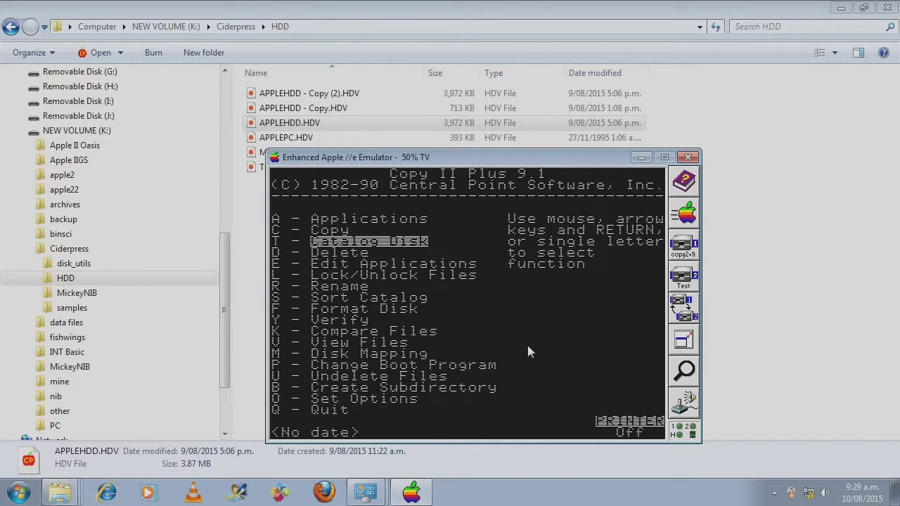
key(Return)
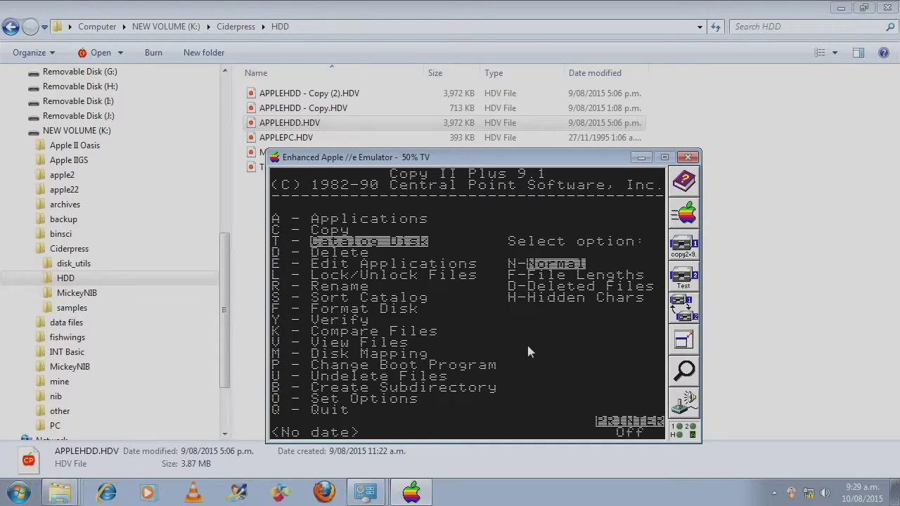
key(Return)
key(Down)
key(Down)
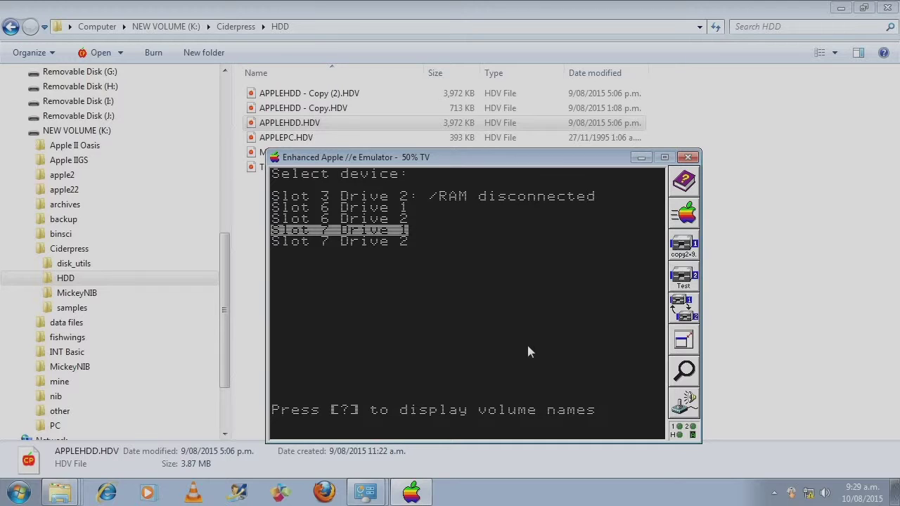
key(Return)
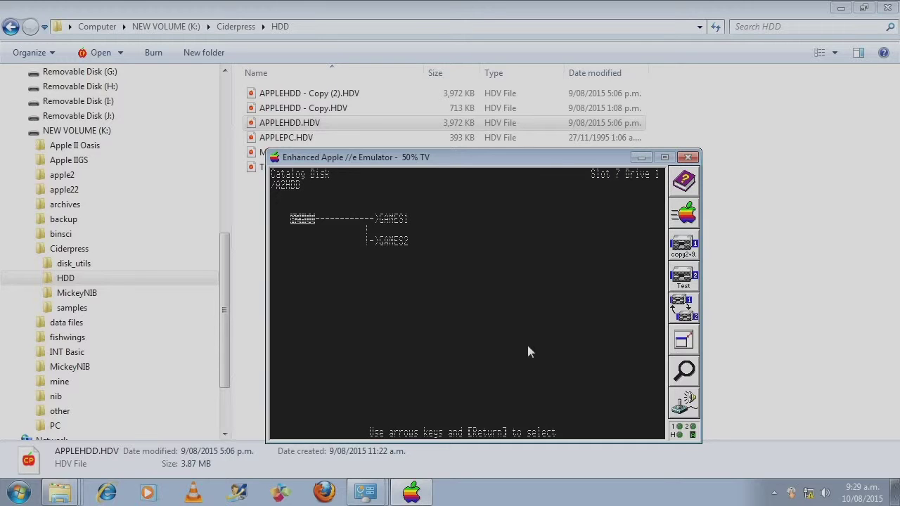
key(Return)
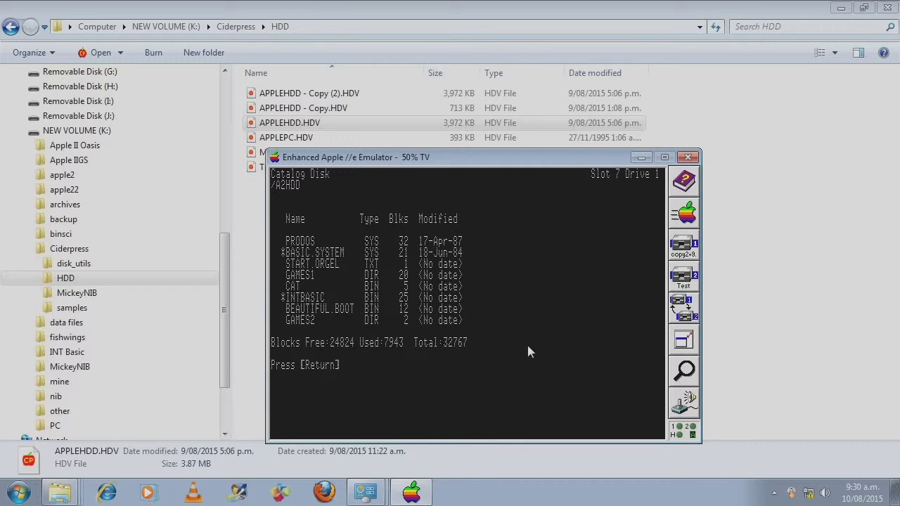
key(Return)
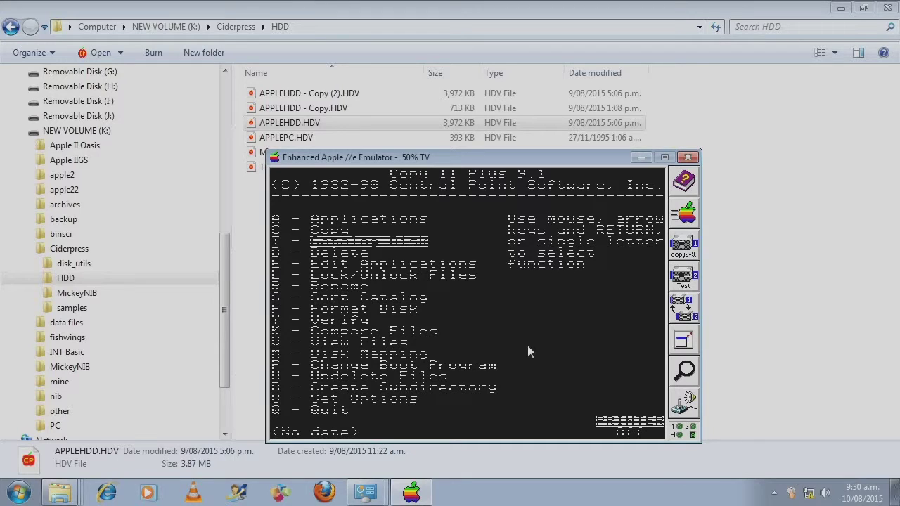
key(Return)
key(Return)
key(Return)
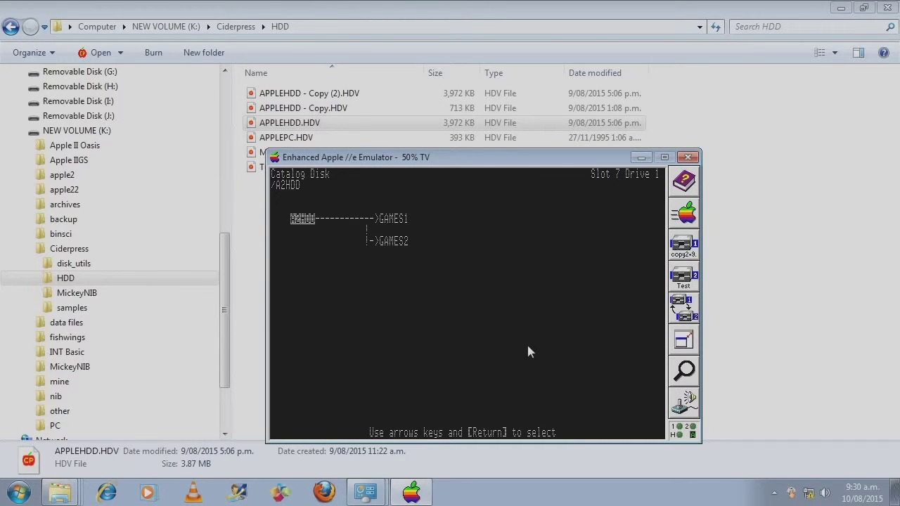
key(Right)
key(Return)
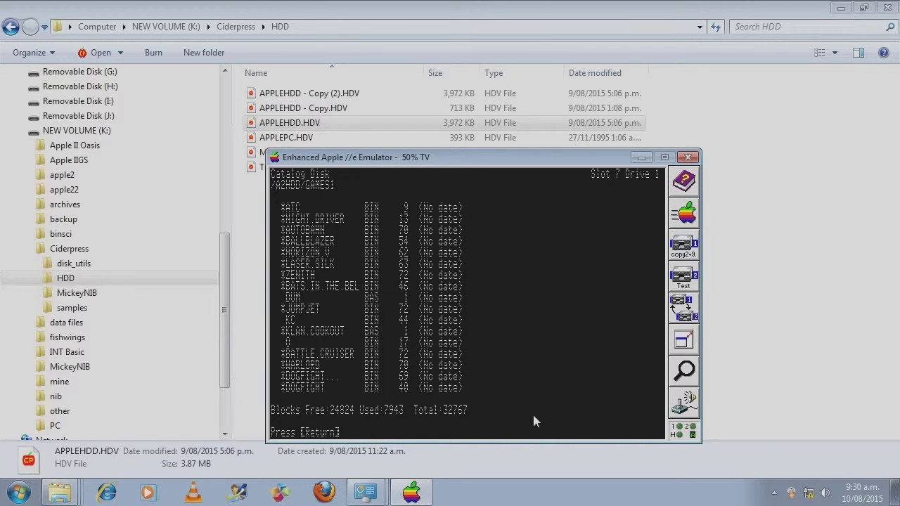
key(Return)
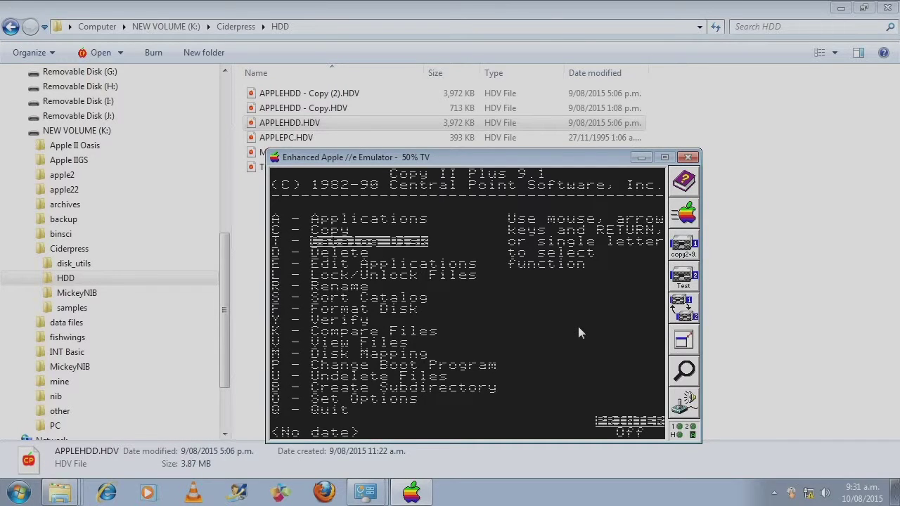
Create a subdirectory named SAMPLE at the A2HDD root on slot 7 drive 1 via Copy II Plus.
key(Down)
key(Down)
key(Down)
key(Down)
key(Down)
key(Down)
key(Down)
key(Down)
key(Down)
key(Down)
key(Down)
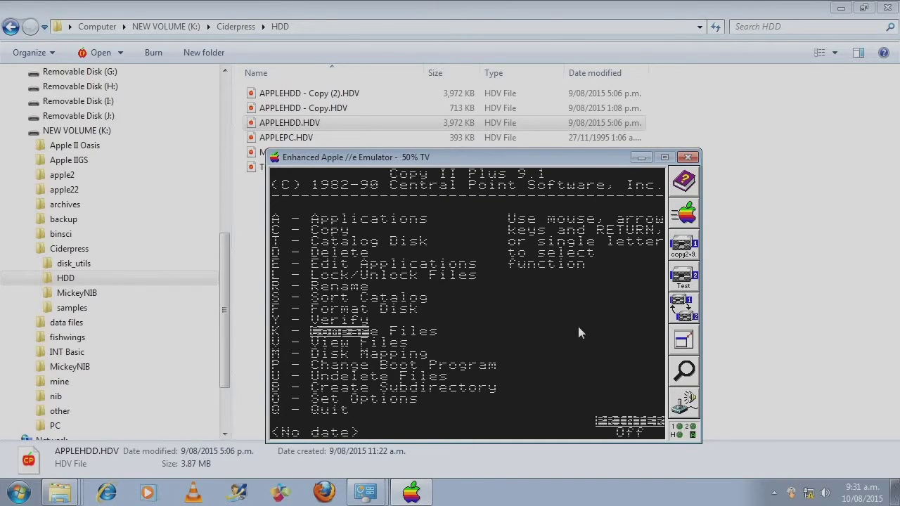
key(Down)
key(Down)
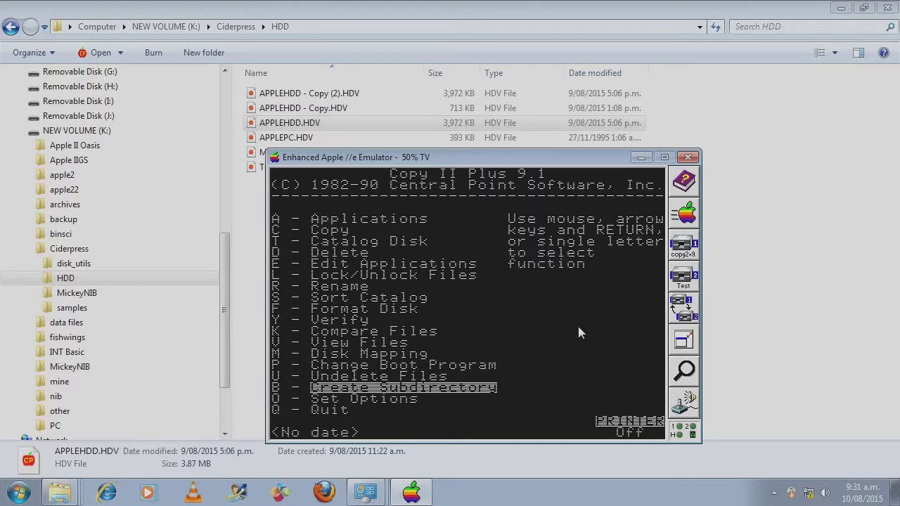
key(Return)
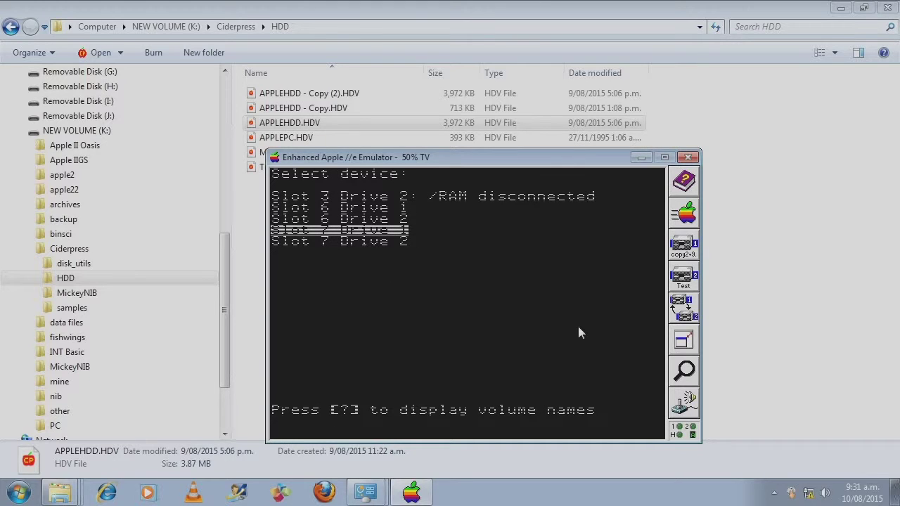
key(Return)
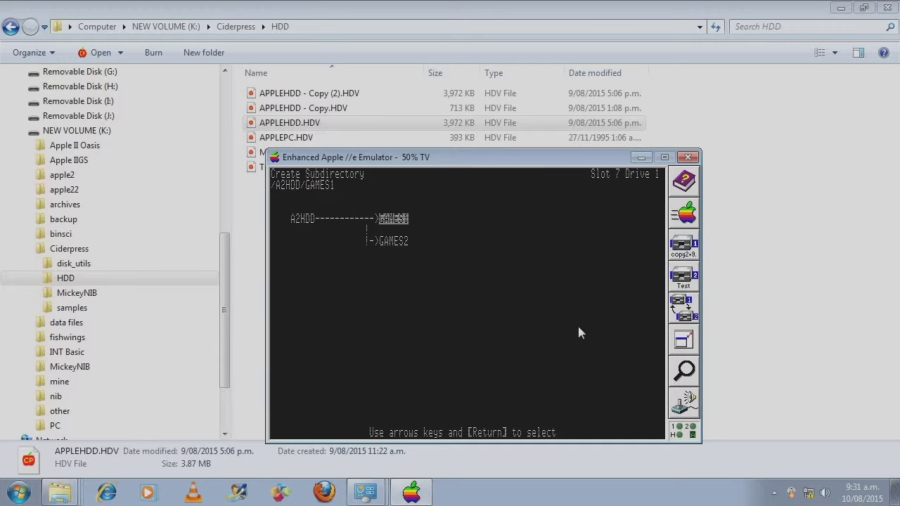
key(Left)
key(Return)
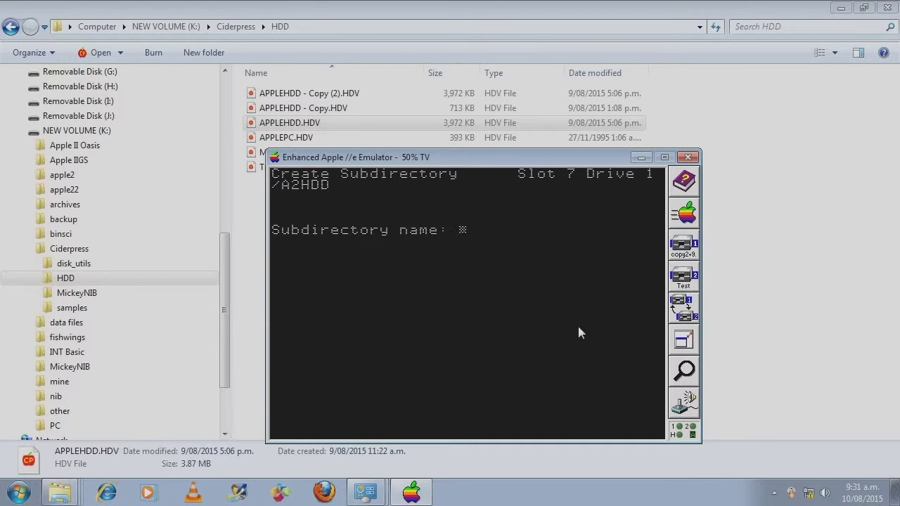
text(SAMPLE)
key(Return)
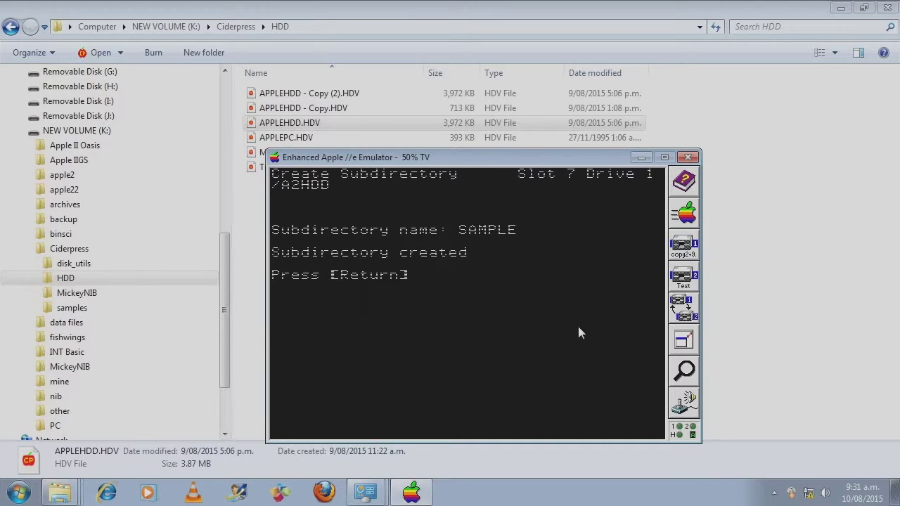
key(Return)
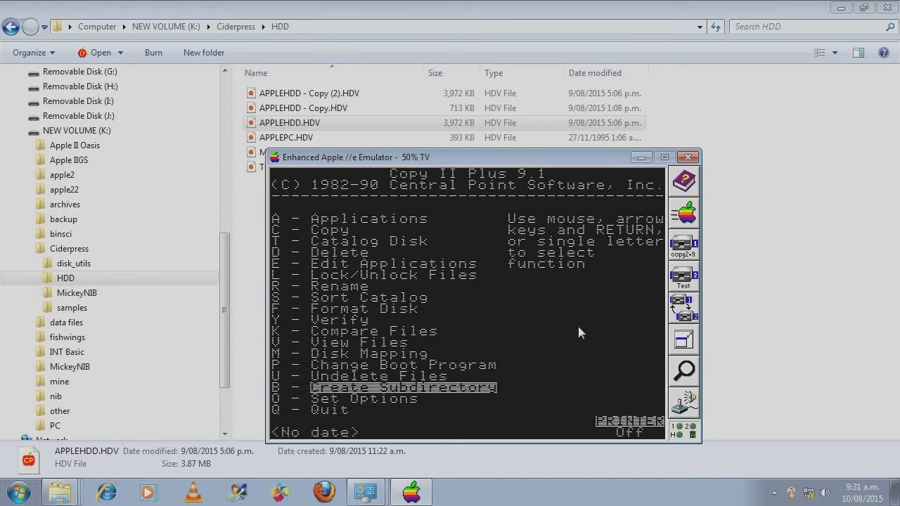
Catalog the /A2HDD SAMPLE directory in normal format with Copy II Plus's Catalog Disk.
key(Down)
key(Down)
key(Down)
key(Down)
key(Down)
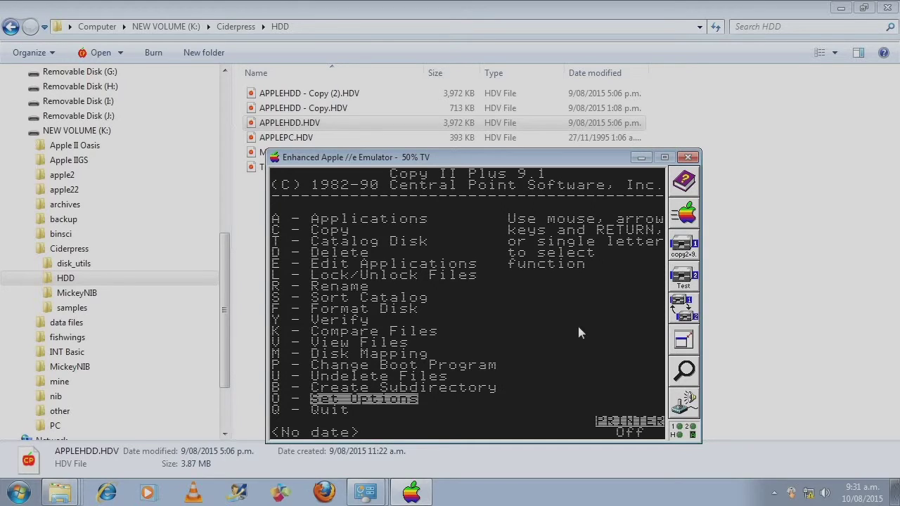
key(Return)
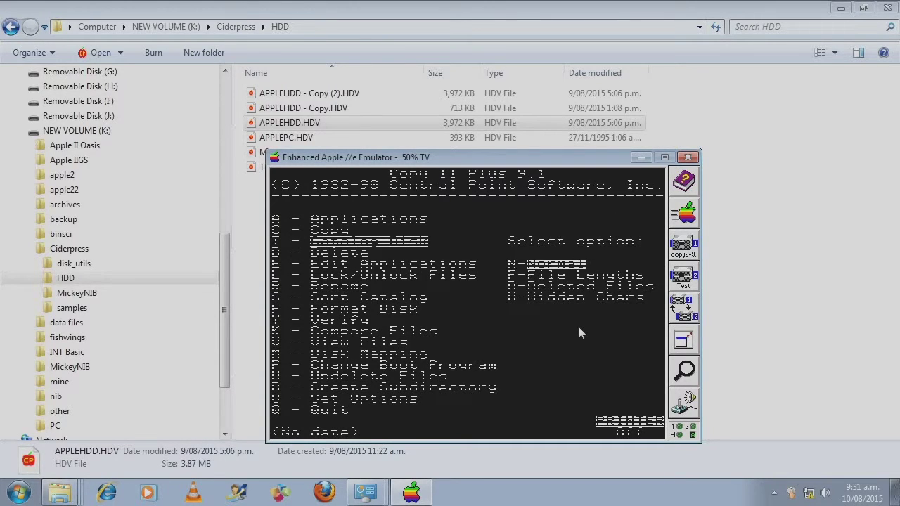
key(Return)
key(Return)
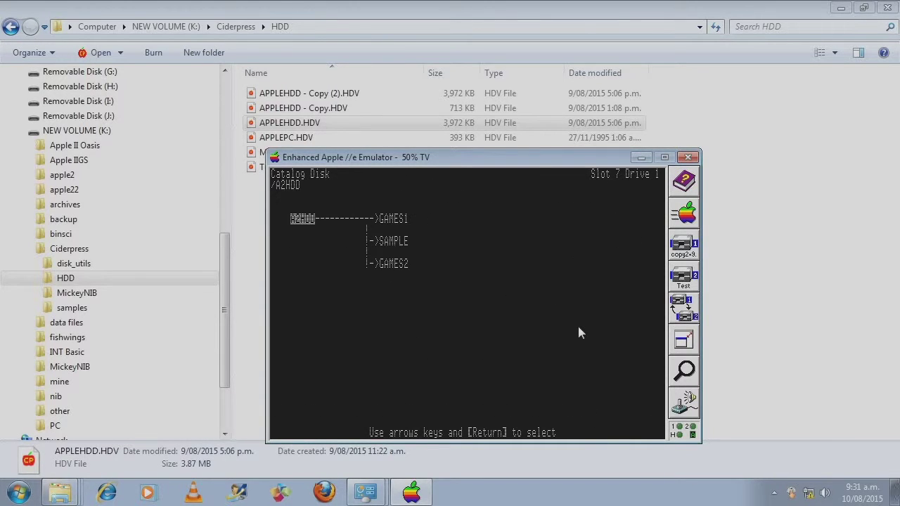
key(Right)
key(Down)
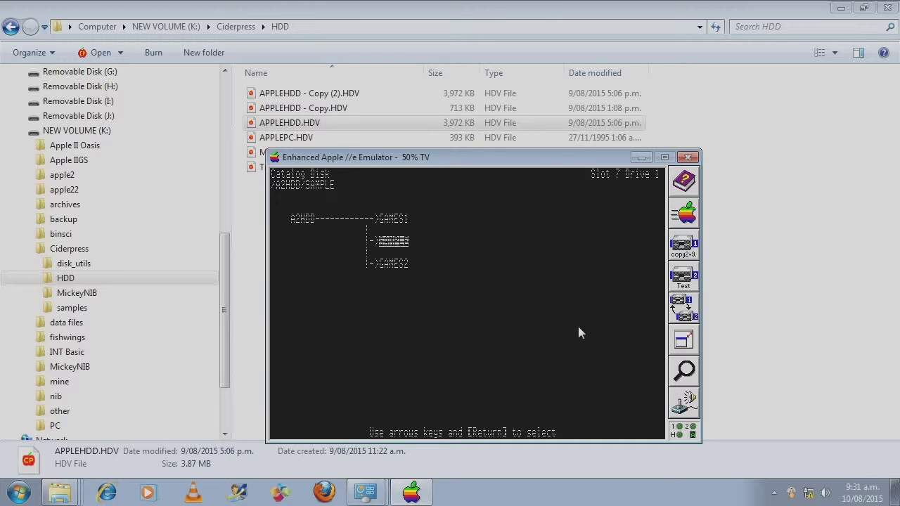
key(Return)
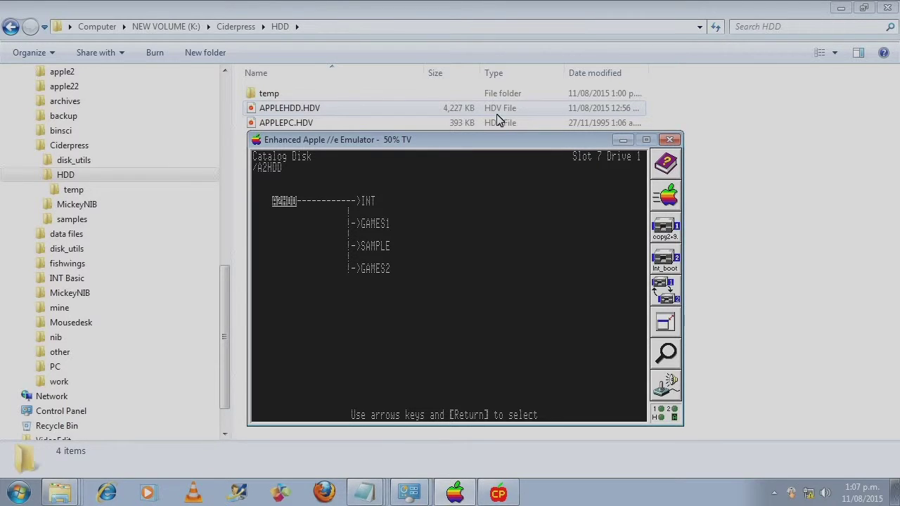
List the /A2HDD root catalog in Copy II Plus and return to the main menu.
click(471, 225)
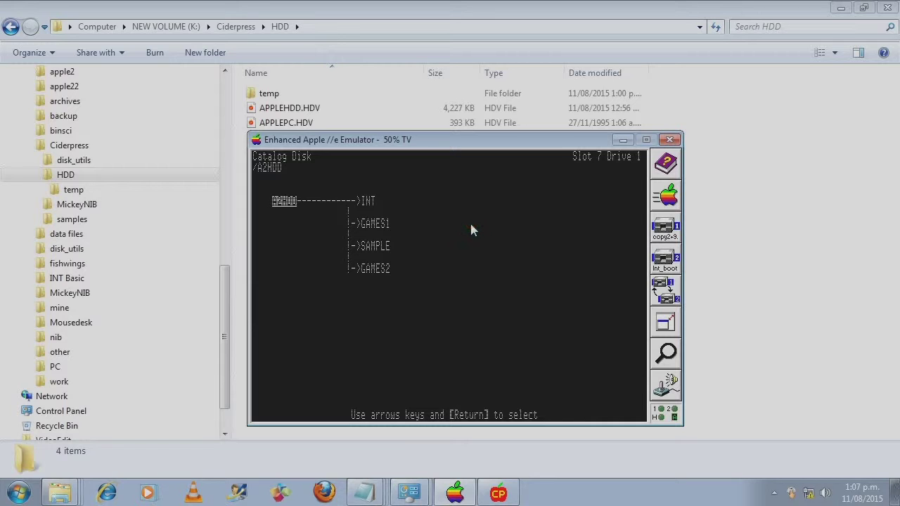
key(Return)
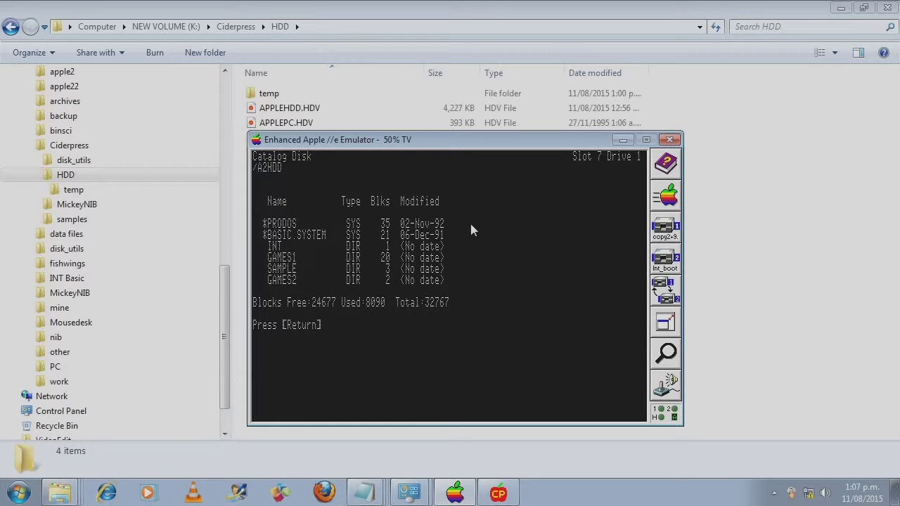
key(Return)
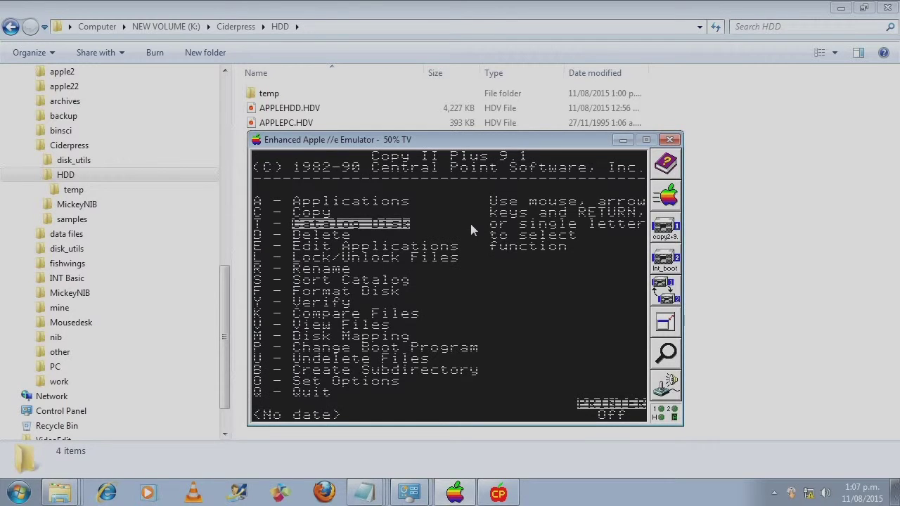
Catalog the INT directory in normal format, showing INTBASIC, OTHELLO and STARTUP.
key(Return)
key(Return)
key(Return)
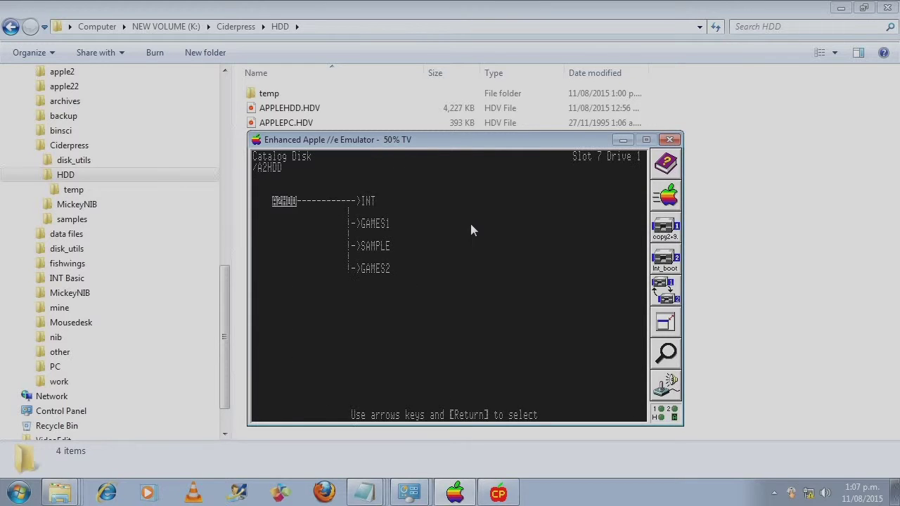
key(Right)
key(Return)
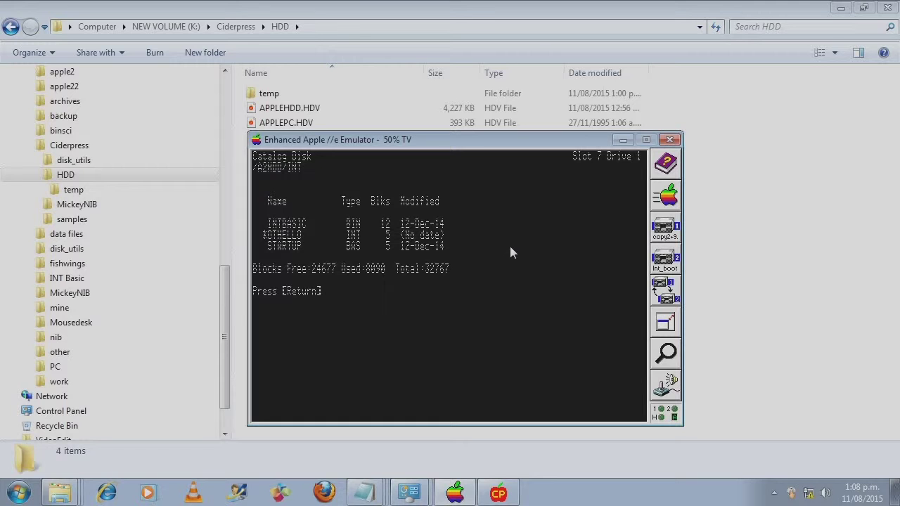
Catalog /A2HDD/GAMES1 in normal format from slot 7 drive 1.
key(Return)
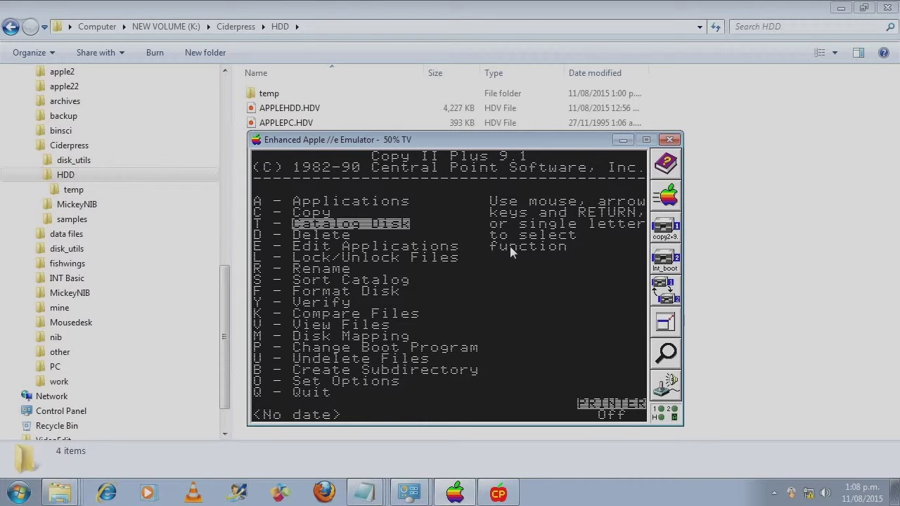
key(Return)
key(Return)
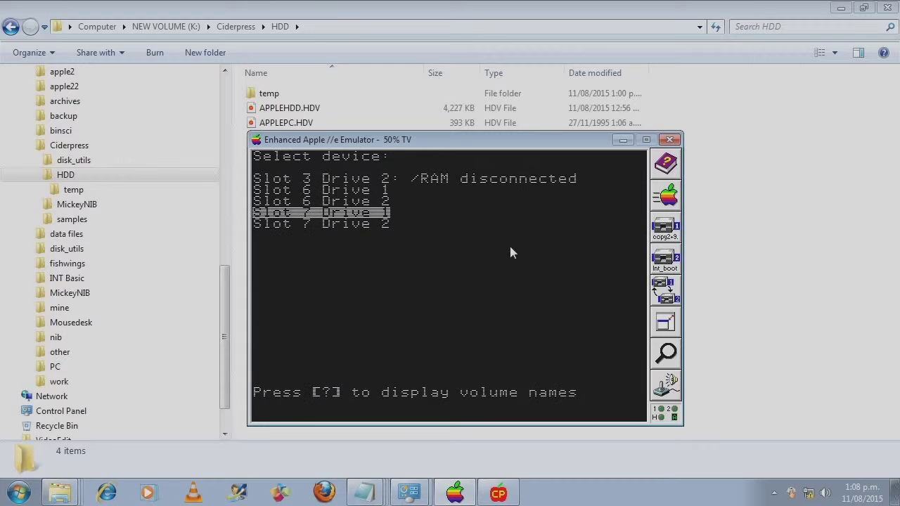
key(Return)
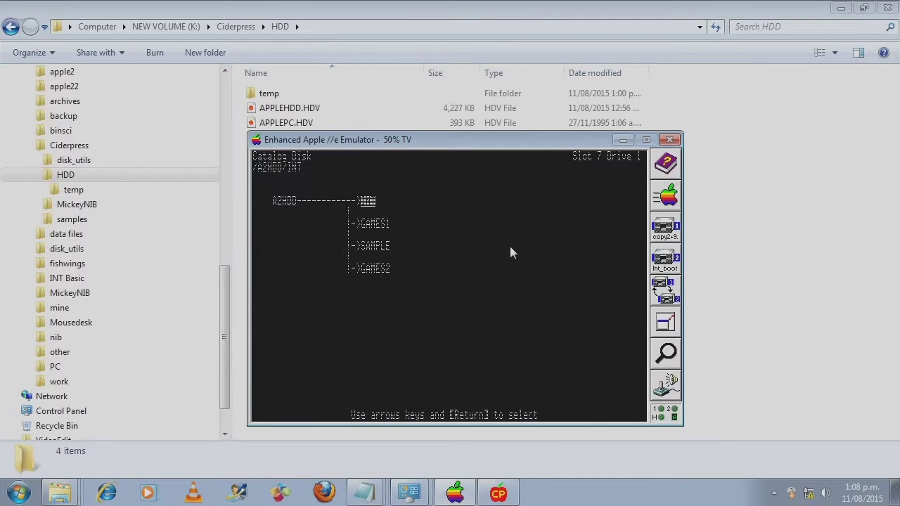
key(Down)
key(Return)
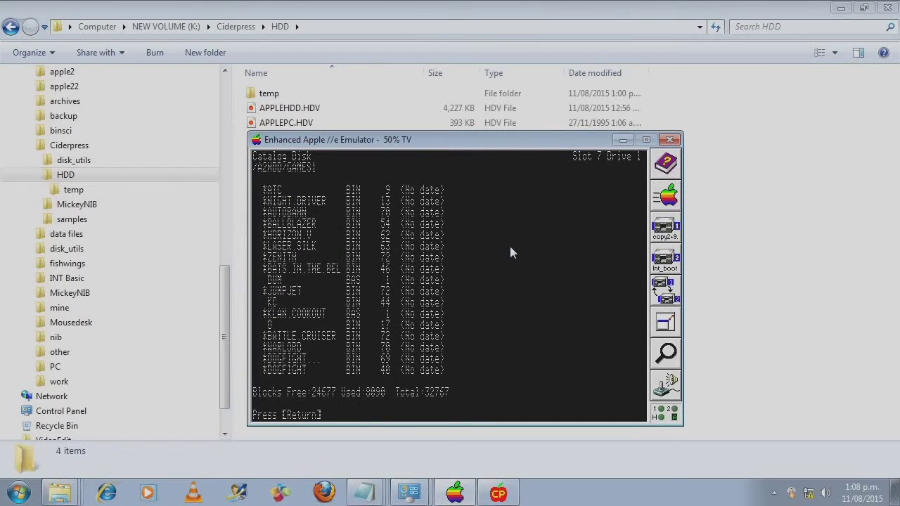
Catalog /A2HDD/SAMPLE in normal format, listing ORGEL, FROGGA, PIG.PEN, MONOPOLY and ALIVADER.X.
key(Return)
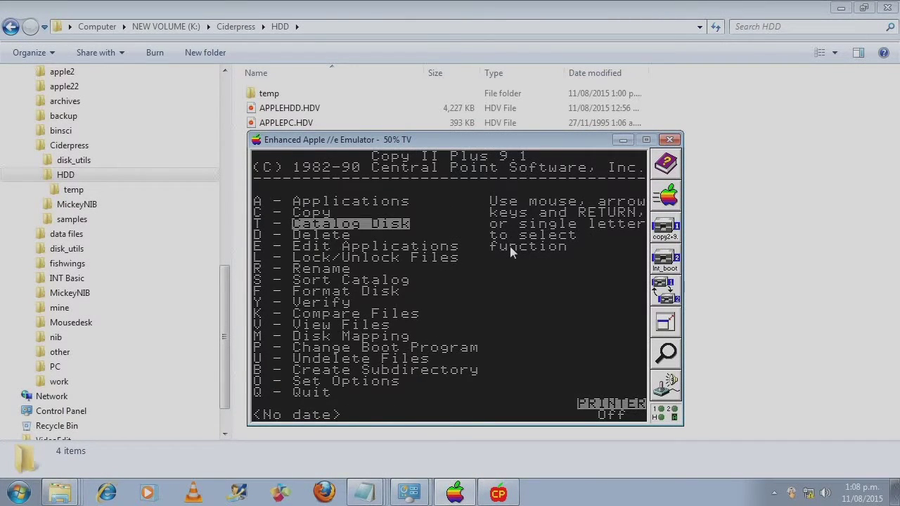
key(Return)
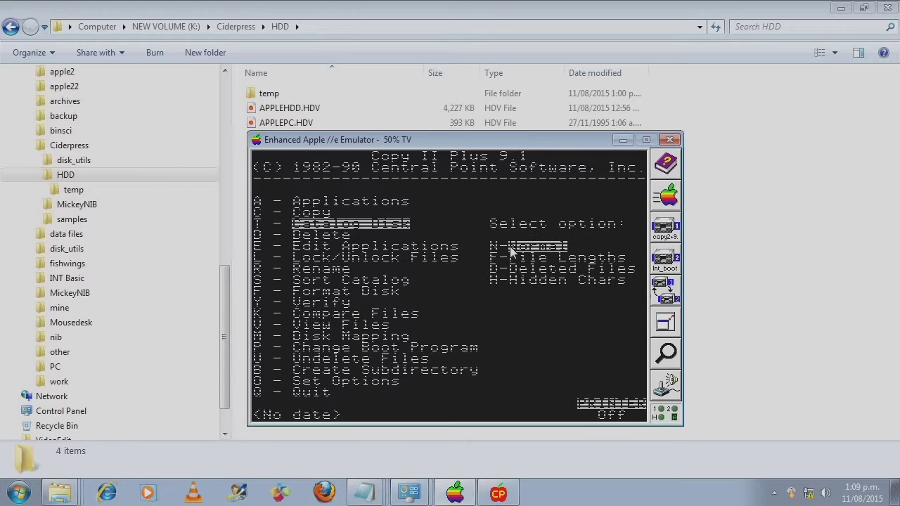
key(Return)
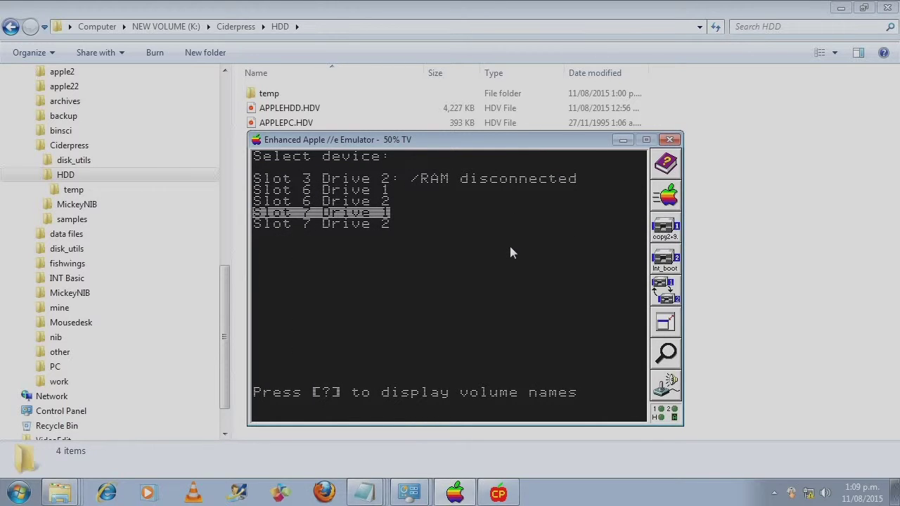
key(Return)
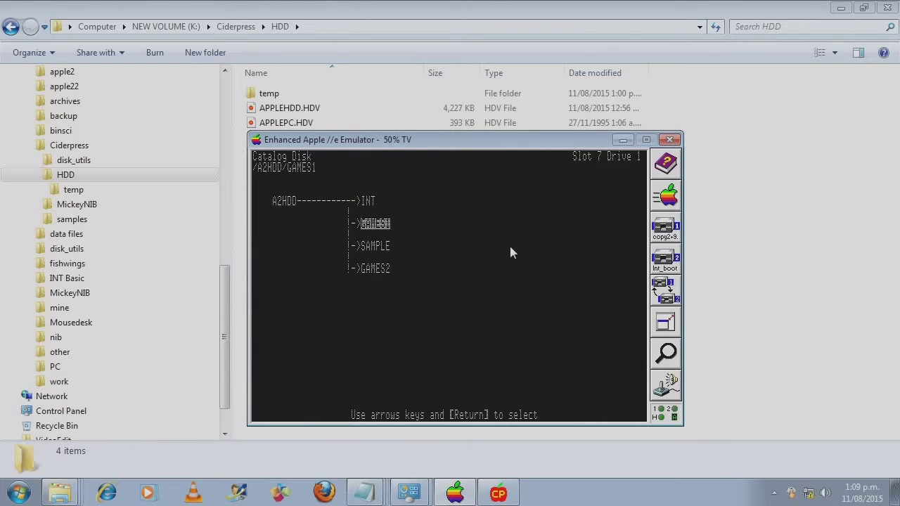
key(Down)
key(Return)
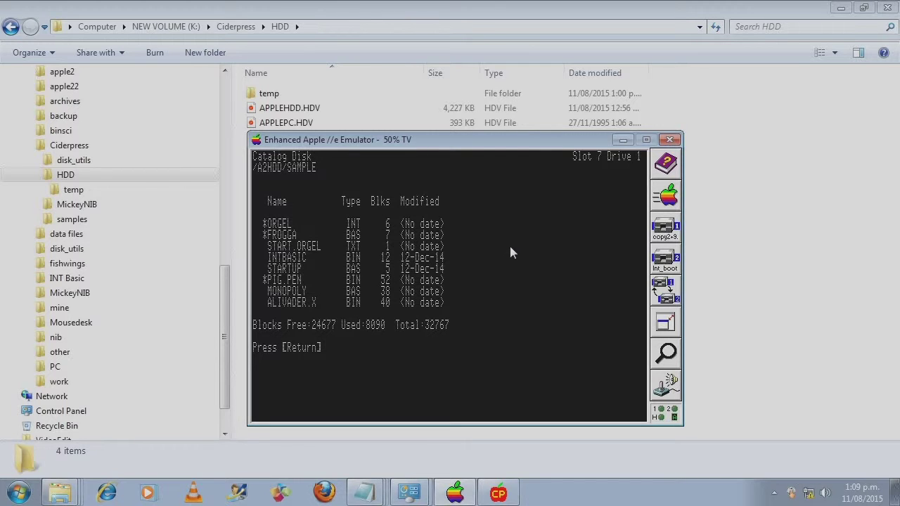
Catalog /A2HDD/GAMES2 (HELLO through FIREBIRD) in normal format, then return to the menu.
key(Return)
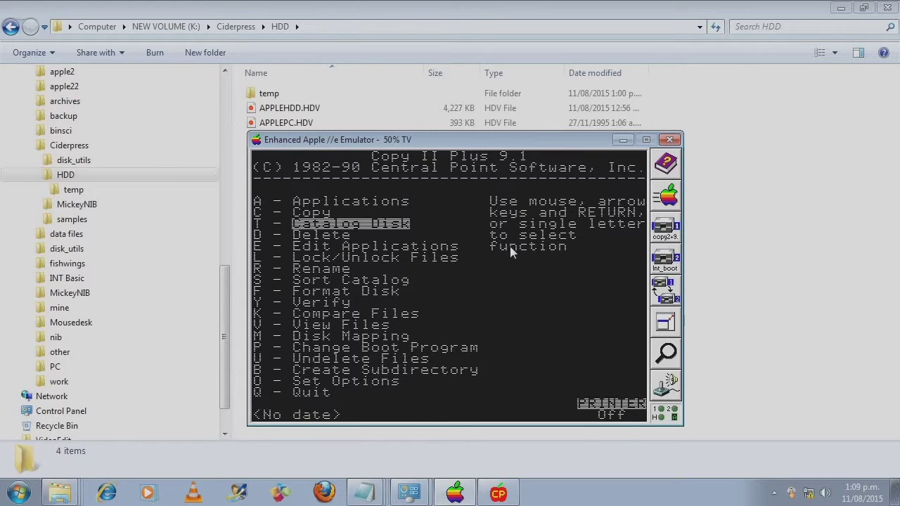
key(Return)
key(Return)
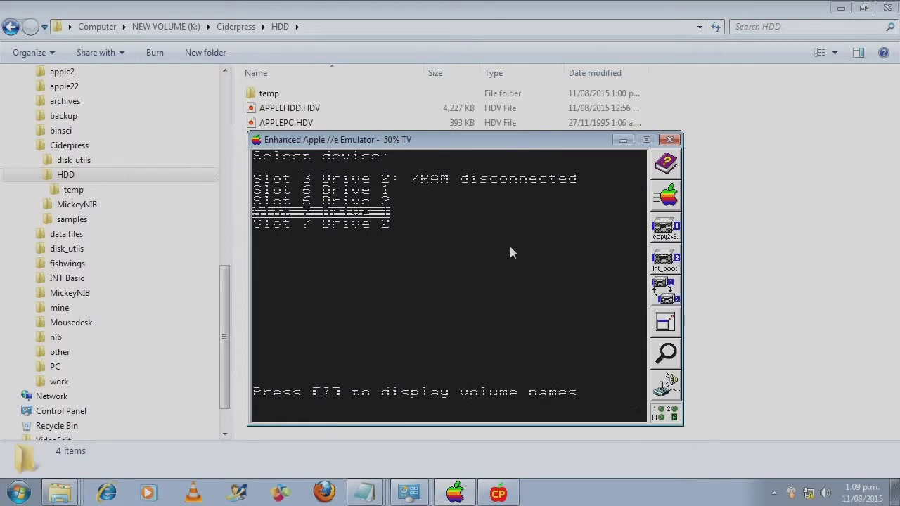
key(Return)
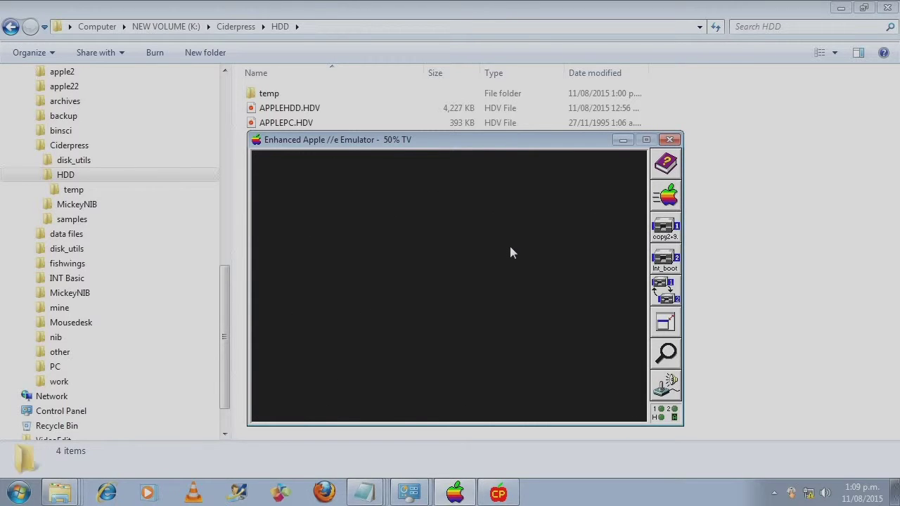
key(Down)
key(Return)
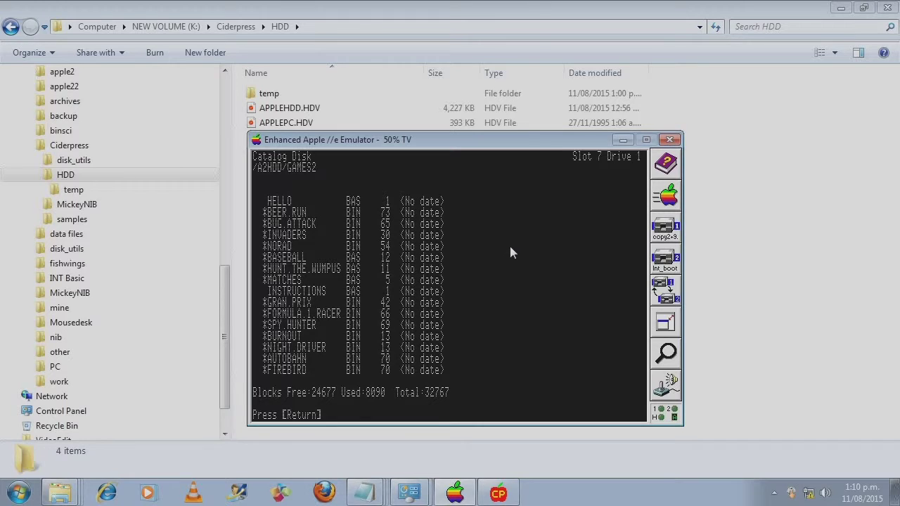
key(Return)
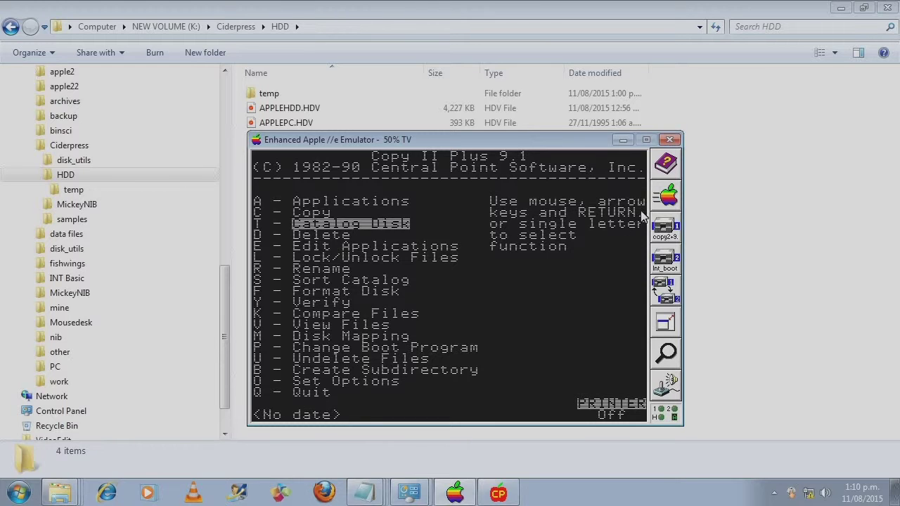
Reboot the emulated Apple //e from the toolbar and confirm with Yes.
click(666, 197)
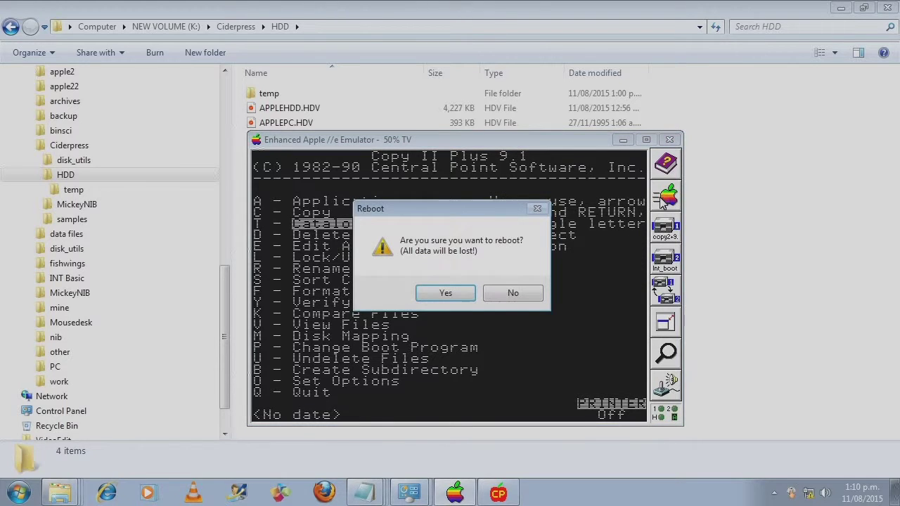
click(457, 295)
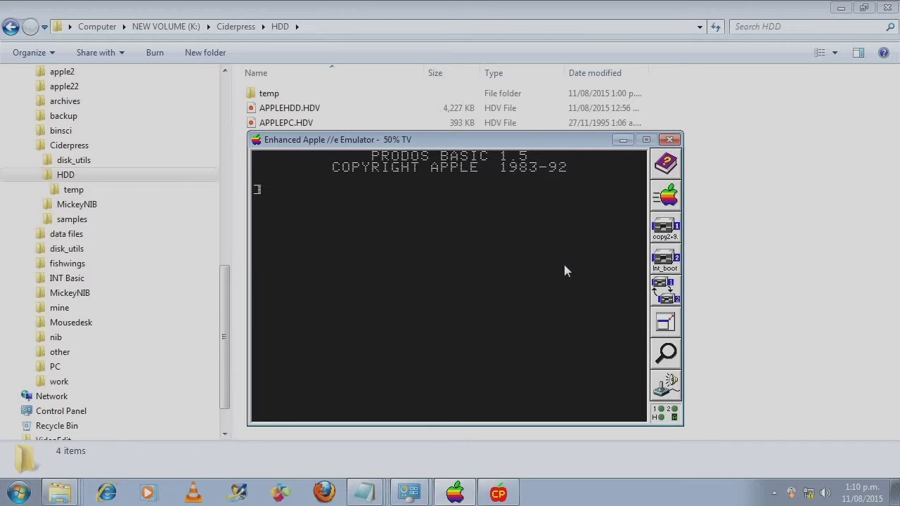
List /A2HDD with CAT, CATALOG and CAT, then set the prefix with PREFIX SAMPLE.
text(CAT)
key(Return)
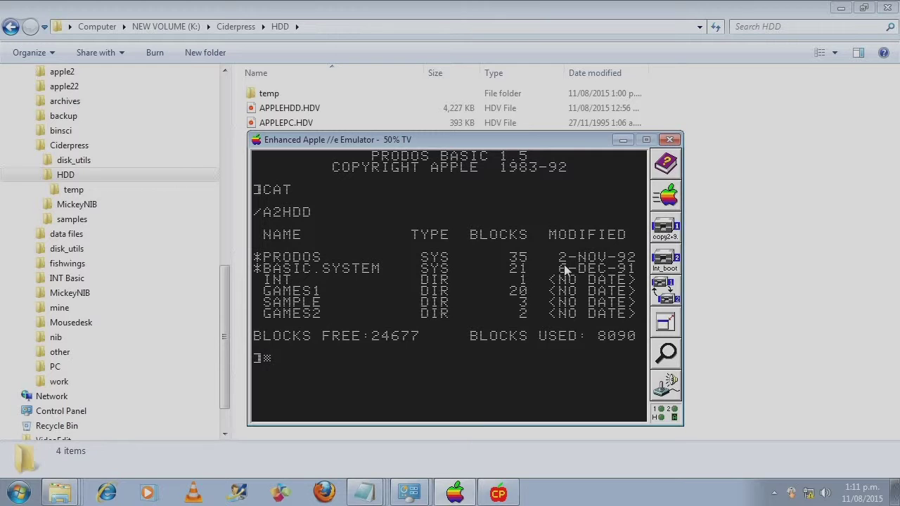
text(CATALOG)
key(Return)
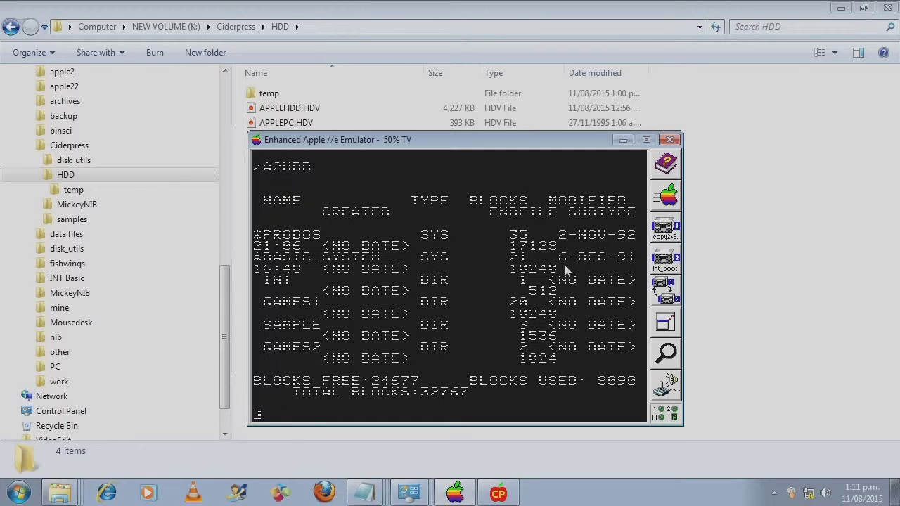
text(CAT)
key(Return)
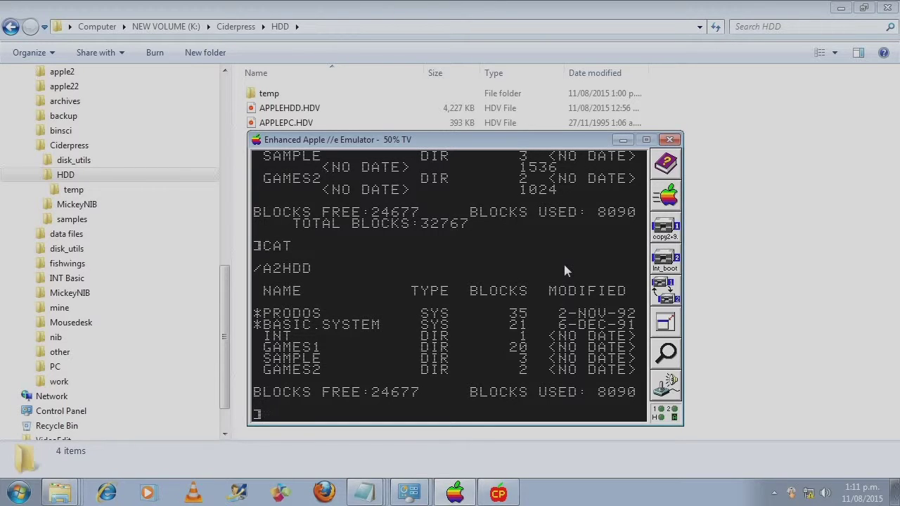
text(PREFIX SAMPLE)
key(Return)
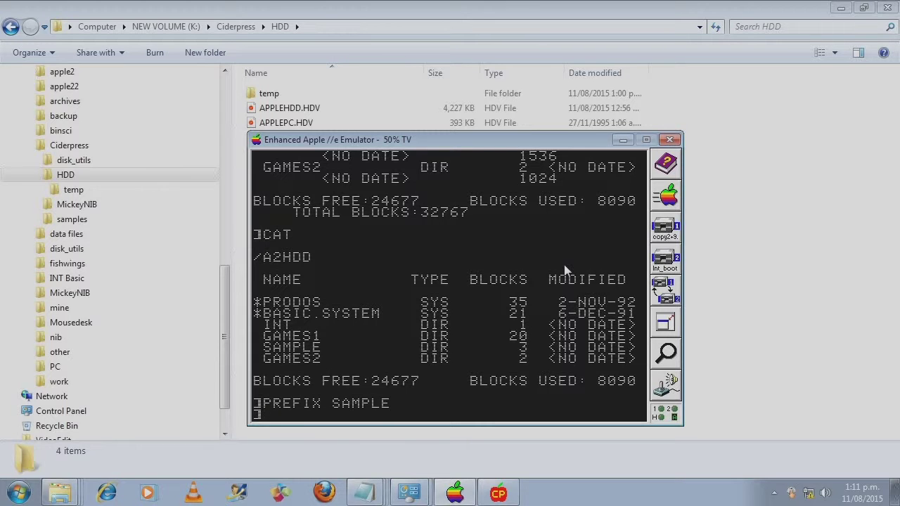
List SAMPLE's eight files with CAT and enter BRUN ALIVADER.X at the prompt.
text(AT)
key(Return)
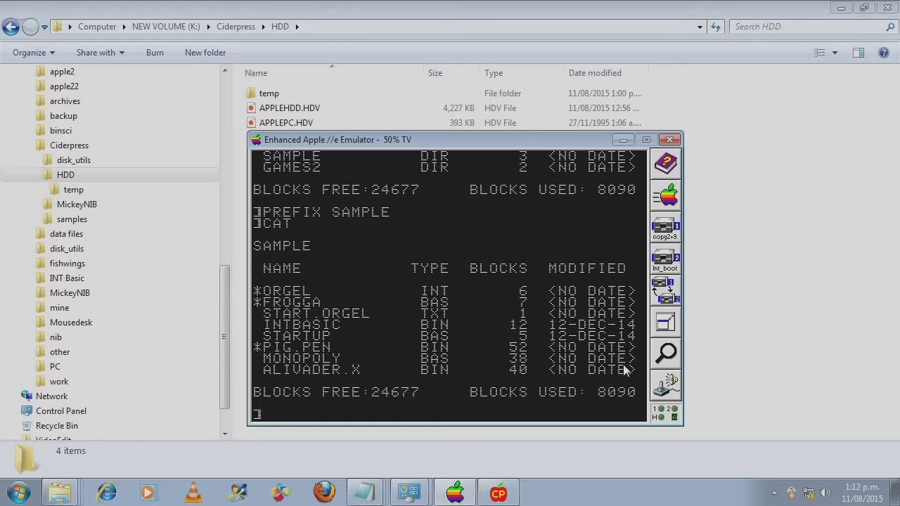
text(RUN ALIVADER)
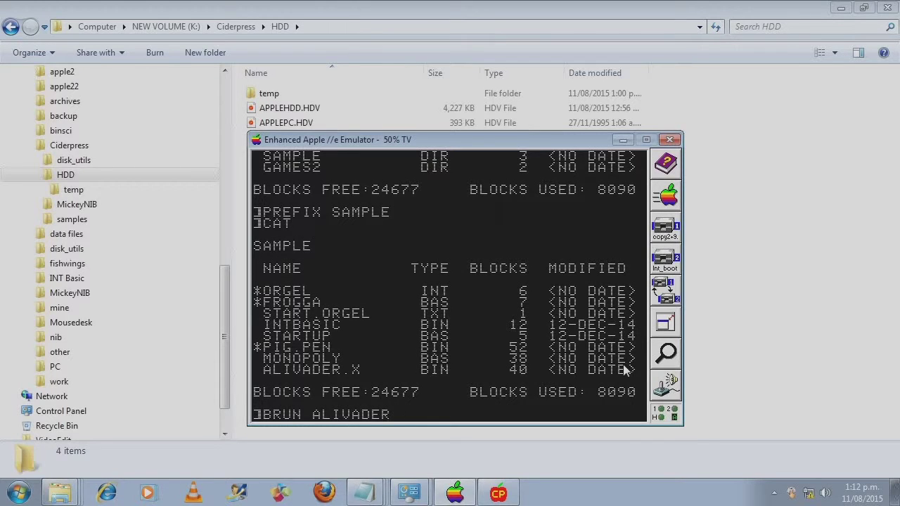
text(.X)
Run ALIVADER.X, which fails with NO BUFFERS AVAILABLE, then enter BRUN PIG.PEN.
key(Return)
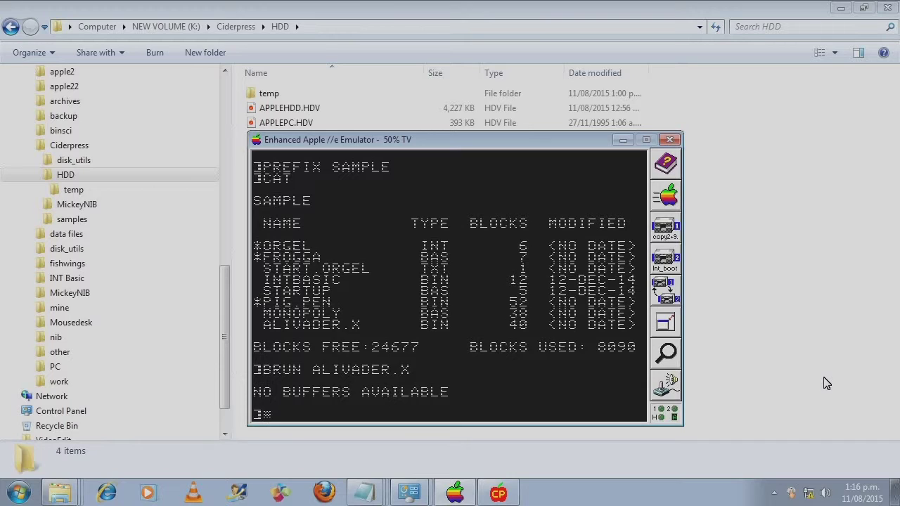
text(BRUN PIG.PEN)
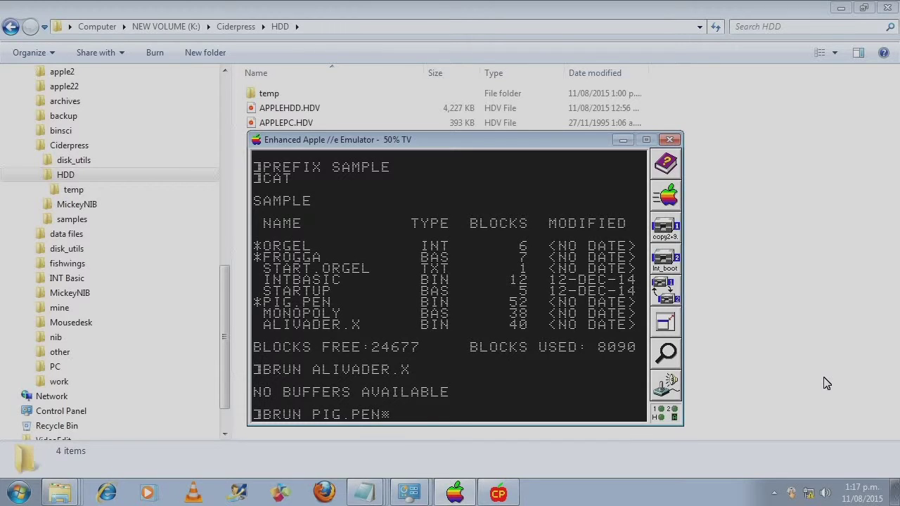
Run PIG.PEN with keyboard control, mapping Up, Down, Left and Right arrows as movement keys.
key(Return)
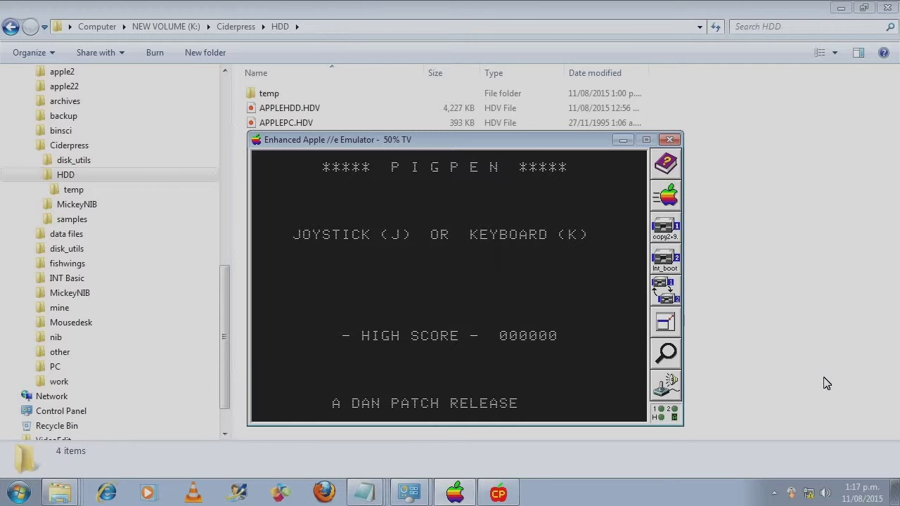
key(k)
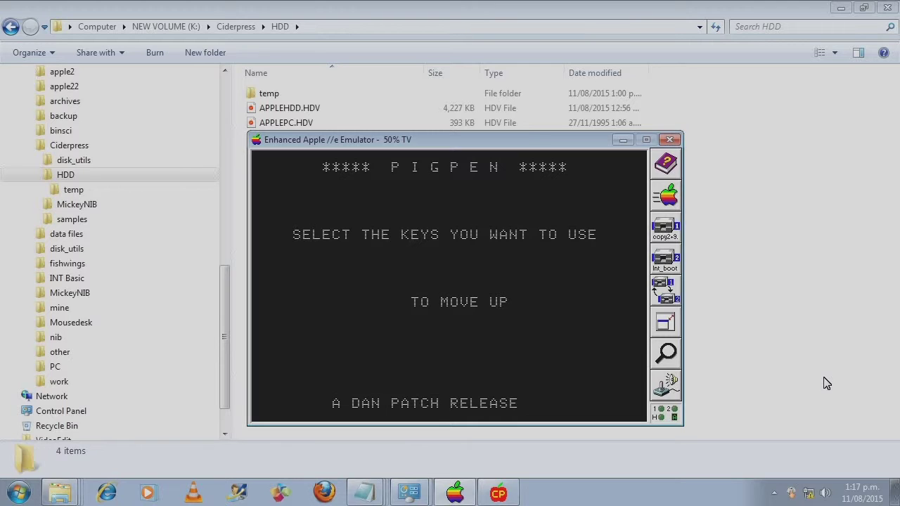
key(Up)
key(Down)
key(Left)
key(Right)
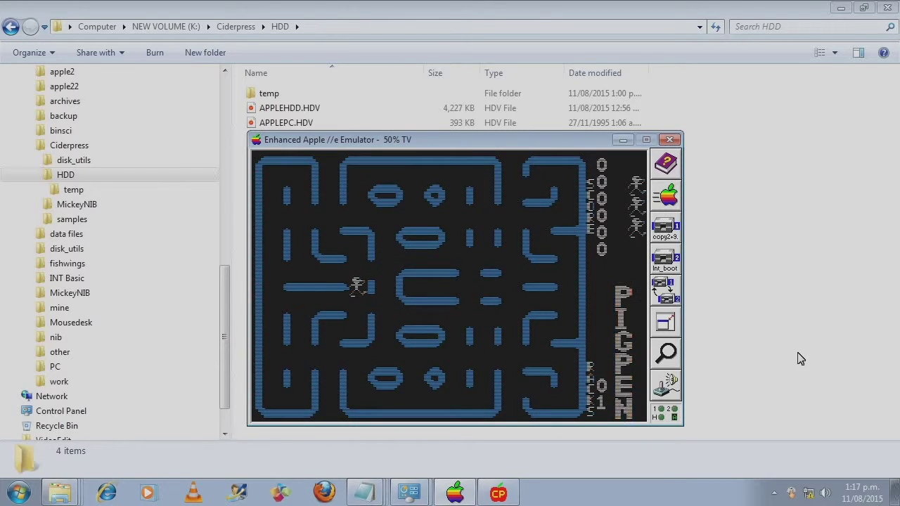
Reboot the emulated Apple and catalog the /A2HDD volume with CAT.
click(665, 196)
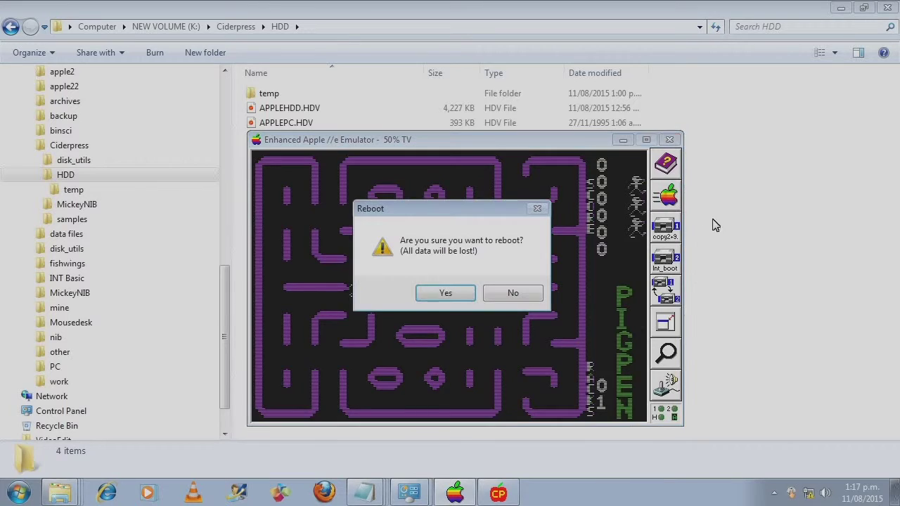
click(431, 291)
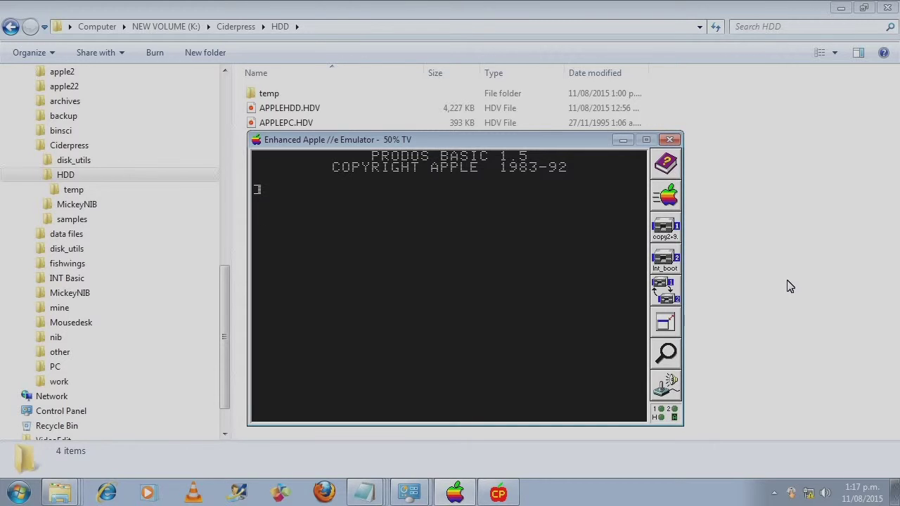
text(CAT)
key(Return)
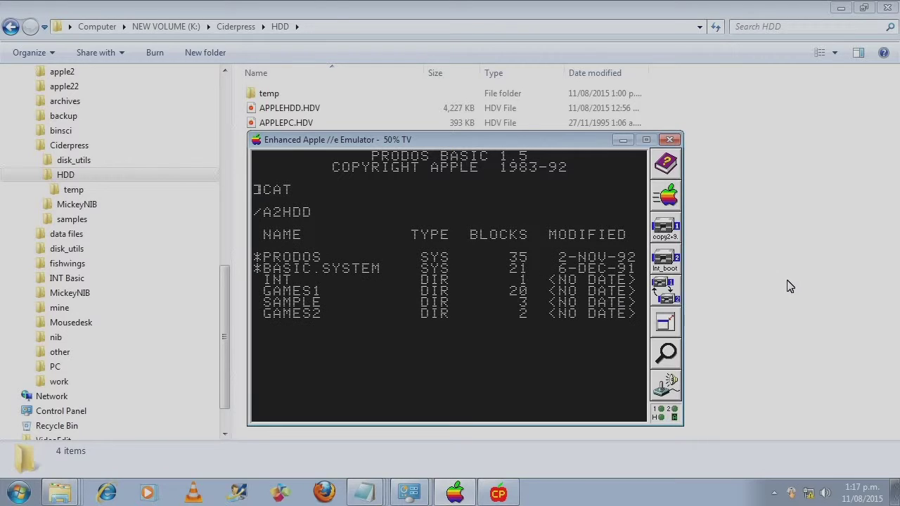
Set the prefix to SAMPLE and CAT its eight files.
text(PREFIX SAMPLE)
key(Return)
text(CAT)
key(Return)
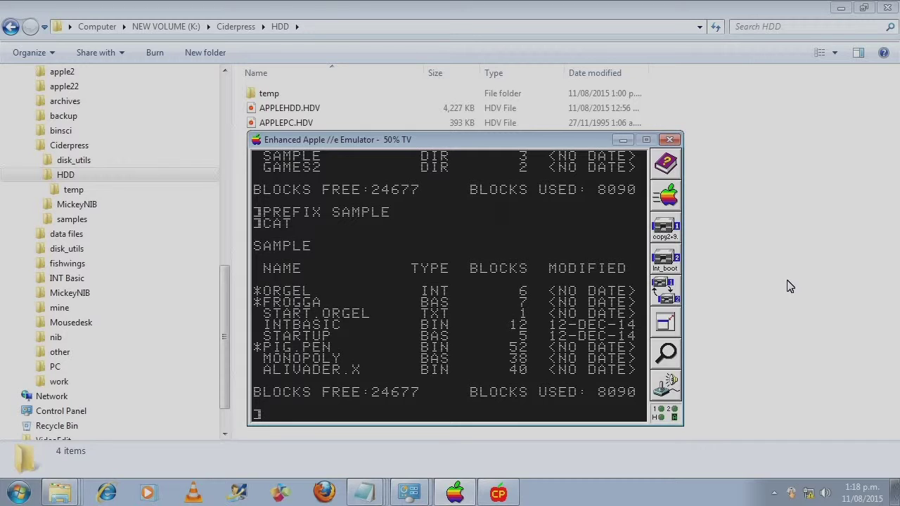
Enter RUN FROGGA, then press space at the title screen to start a game.
text(RUN FROGGA)
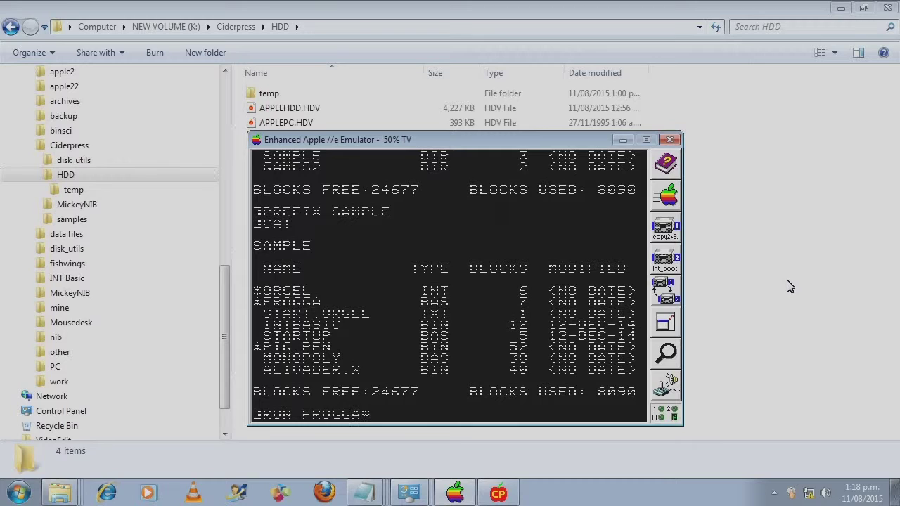
key(Return)
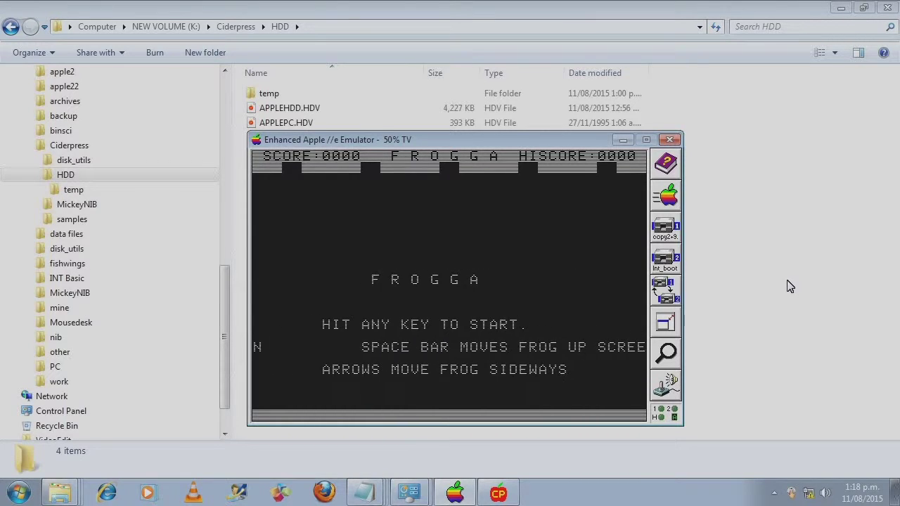
key(space)
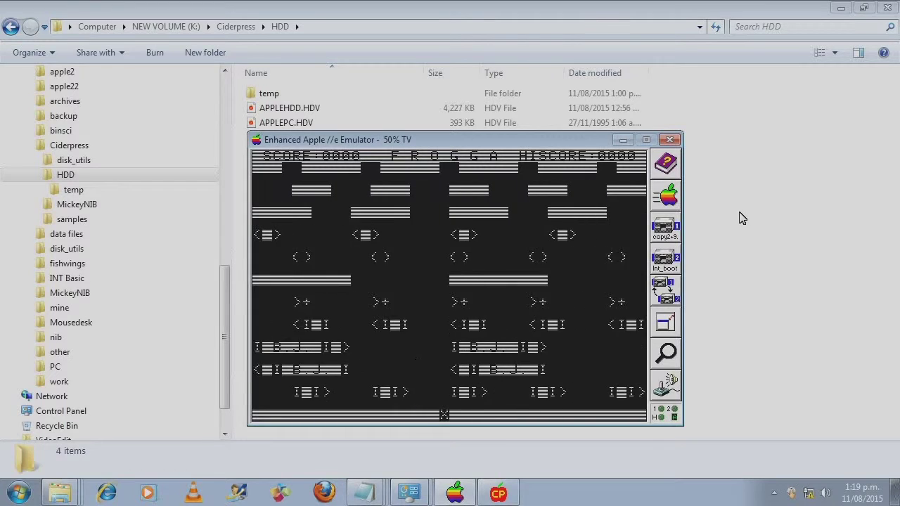
Reboot the Apple, enter PREFIX SAMPLE, and CAT to list SAMPLE's eight files again.
click(666, 195)
click(465, 293)
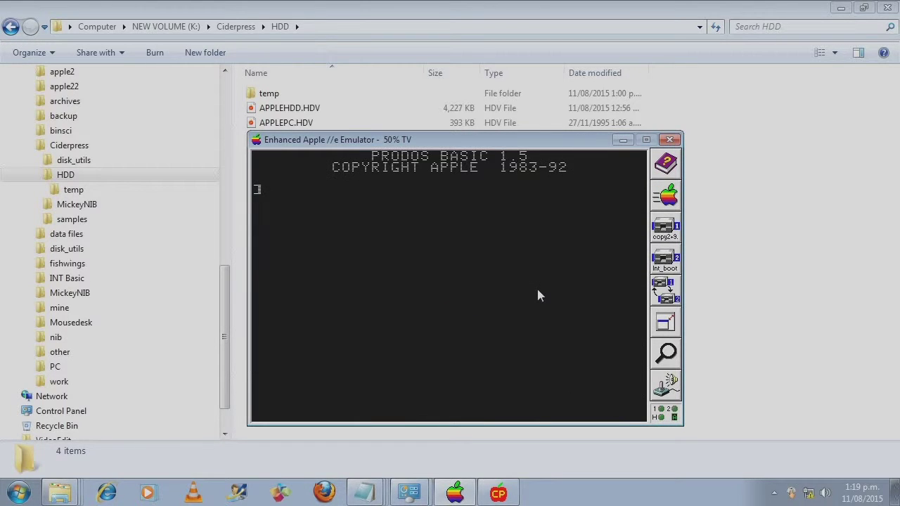
text(CAT)
text(PREFIX SAMPL)
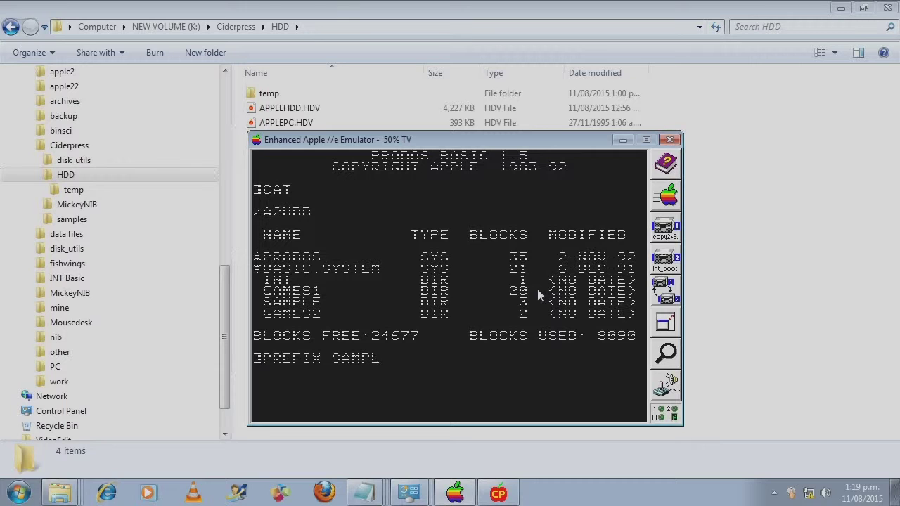
text(E)
key(Return)
text(CAT)
key(Return)
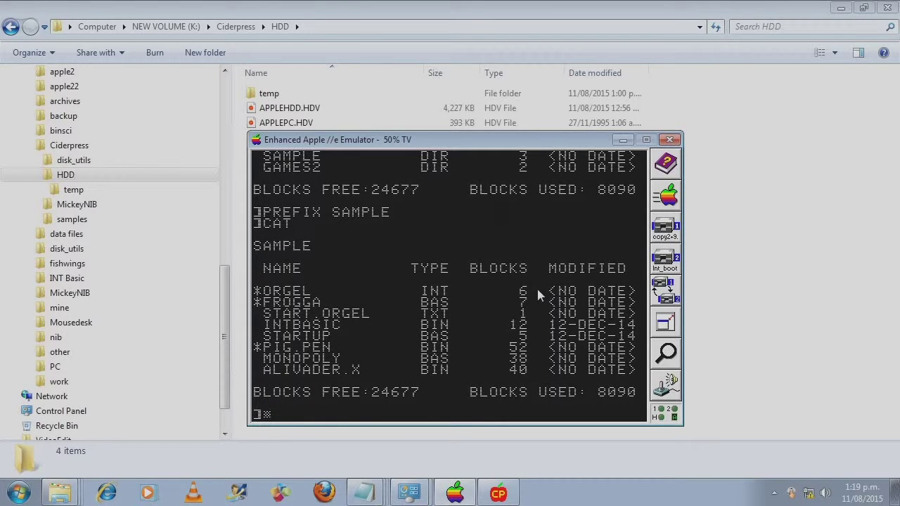
LOAD FROGGA, LIST its code, and break the listing with Ctrl-C at line 1140.
text(LOAD FROGGA)
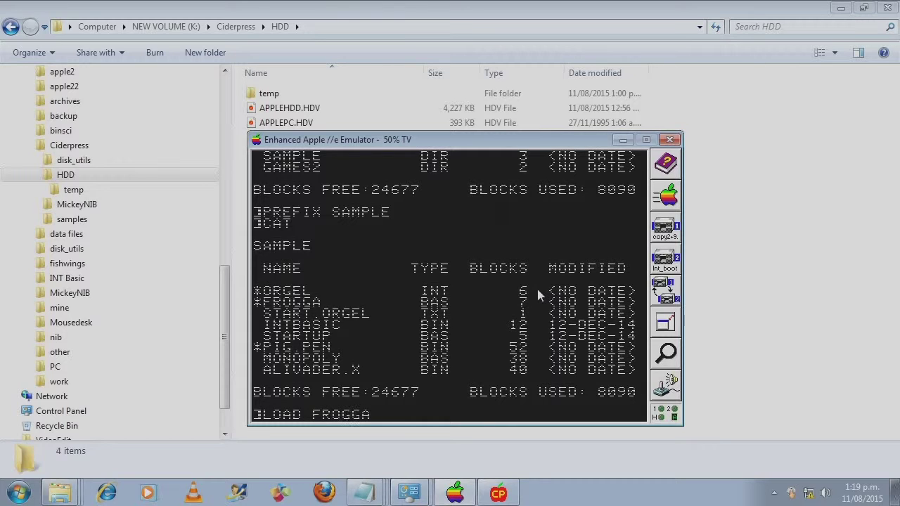
key(Return)
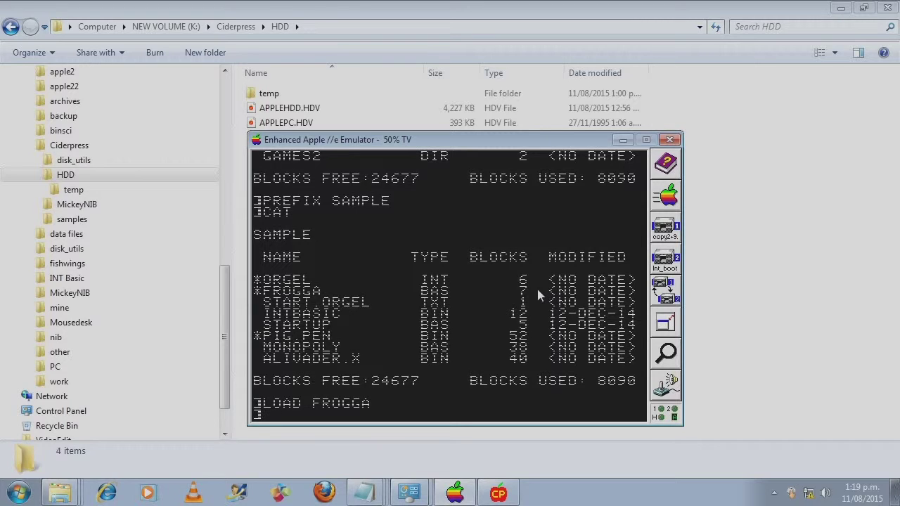
text(LIST)
key(Return)
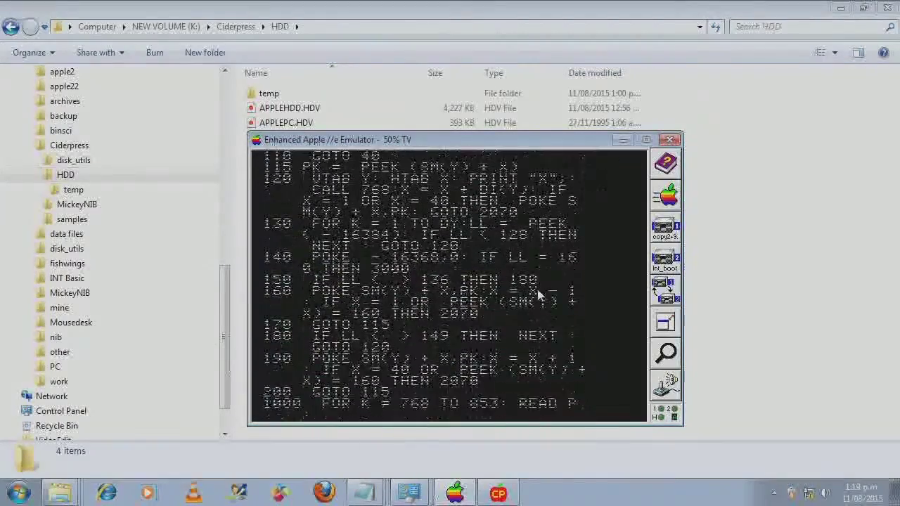
key(ctrl+c)
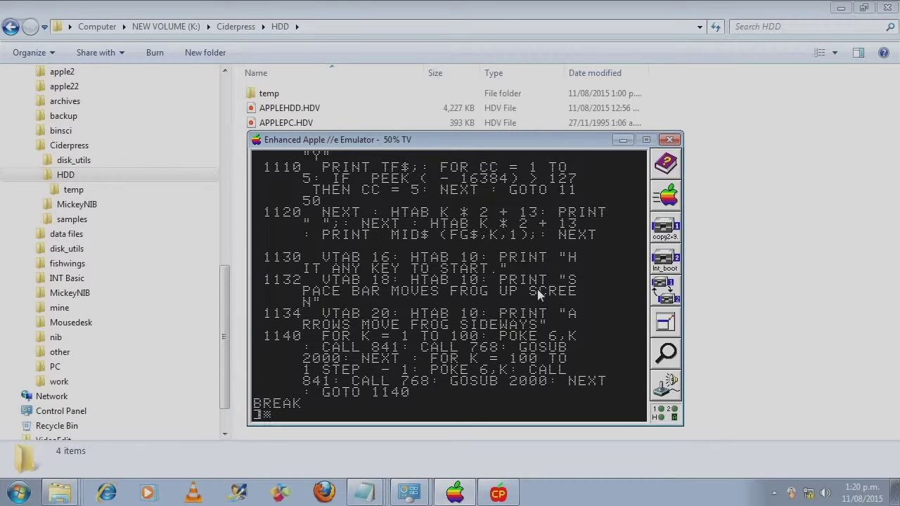
RUN the loaded FROGGA to its title screen, then exit with Escape to the ] prompt.
text(RUN)
key(Return)
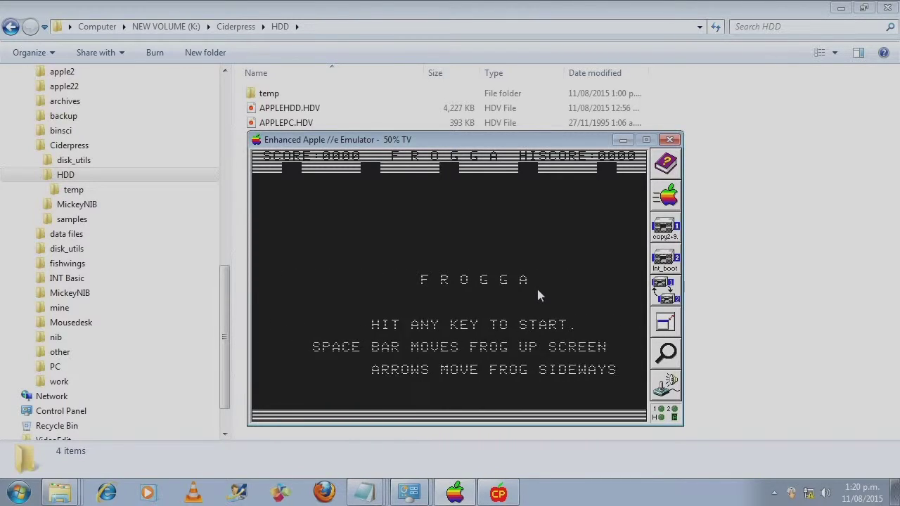
key(Escape)
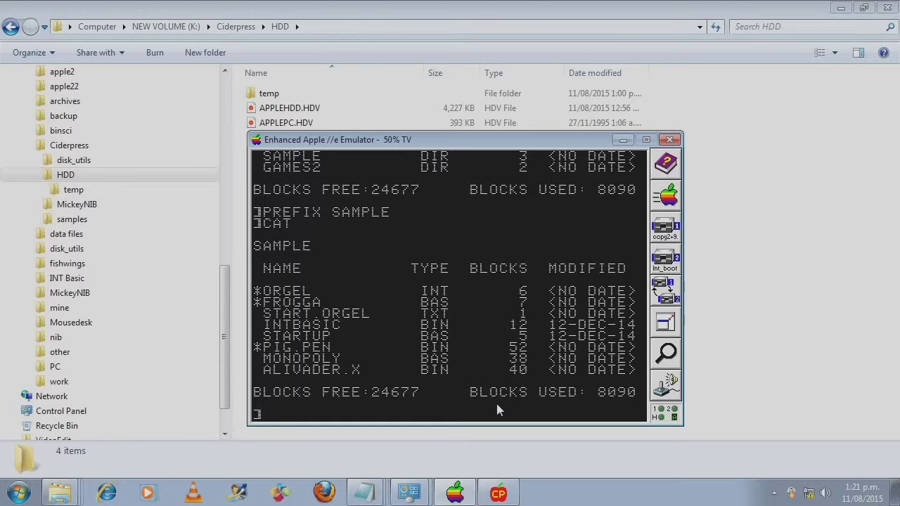
Enter RUN ORGEL at the ] prompt, which fails with FILE TYPE MISMATCH.
text(RUN ORGEL)
key(Return)
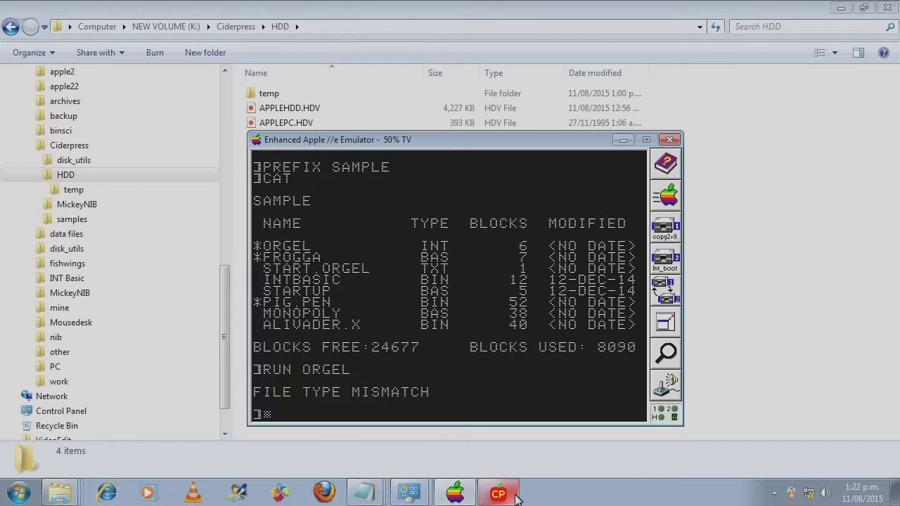
View the NOTES file in CiderPress, scroll through the altered Integer Basic notes, and close it.
click(515, 496)
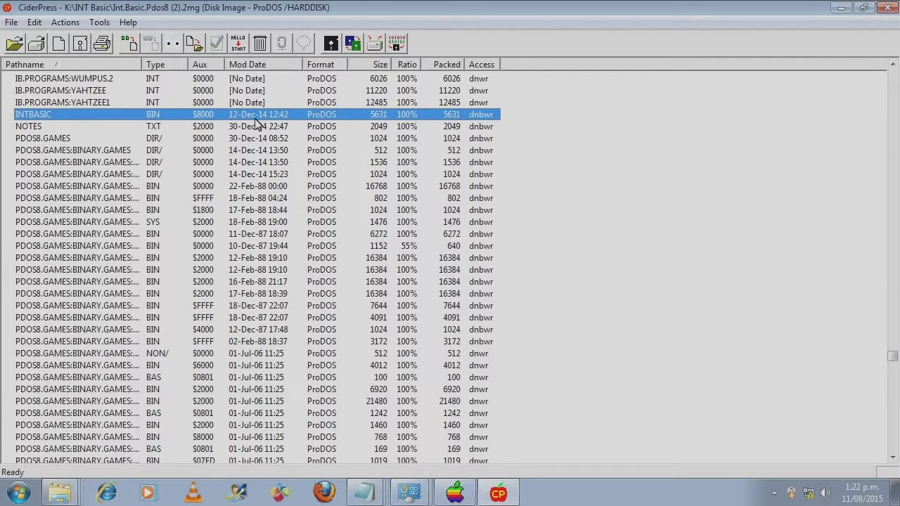
click(179, 127)
click(59, 22)
click(71, 39)
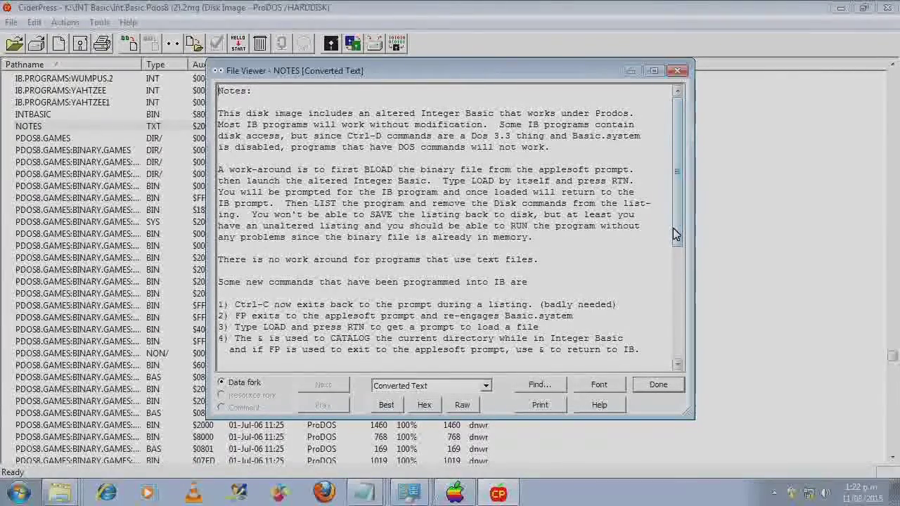
drag(673, 234, 677, 355)
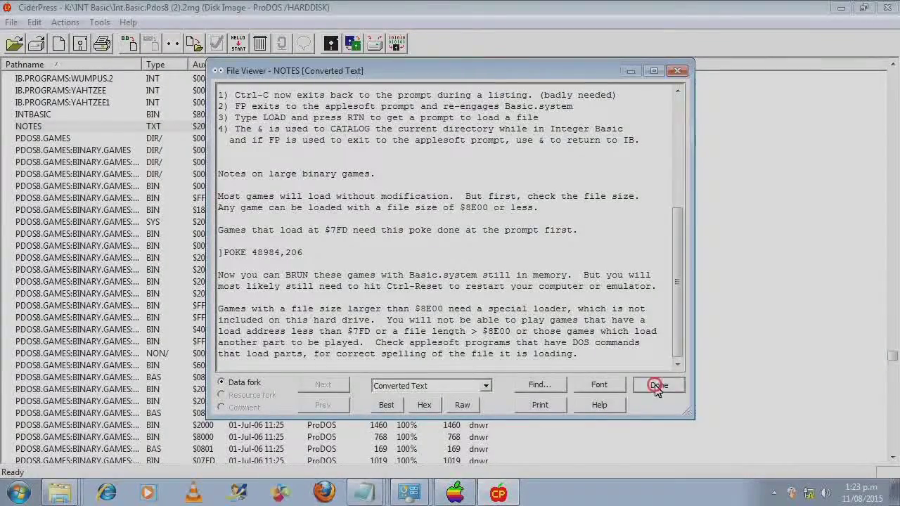
click(657, 385)
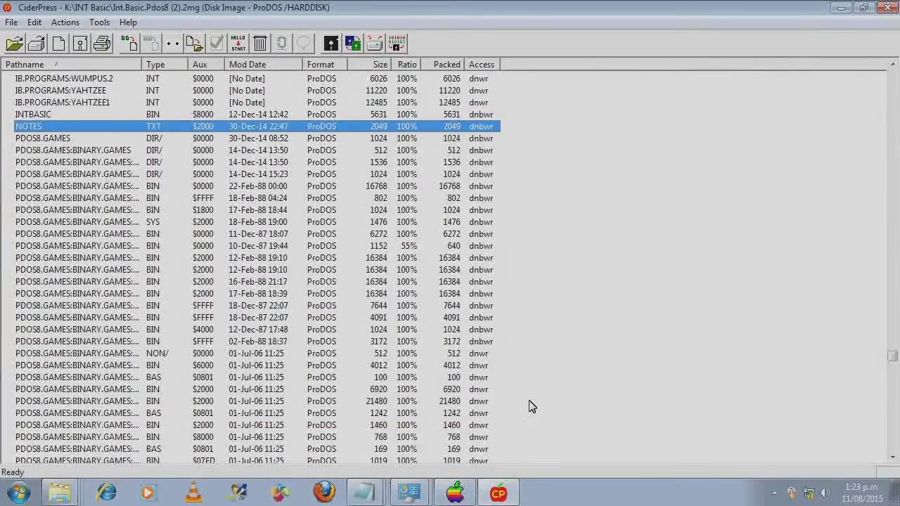
Select INTBASIC and NOTES, cancel the Actions menu, then pick INT_BOOT_ALT.DSK in Explorer's HDD folder.
click(455, 494)
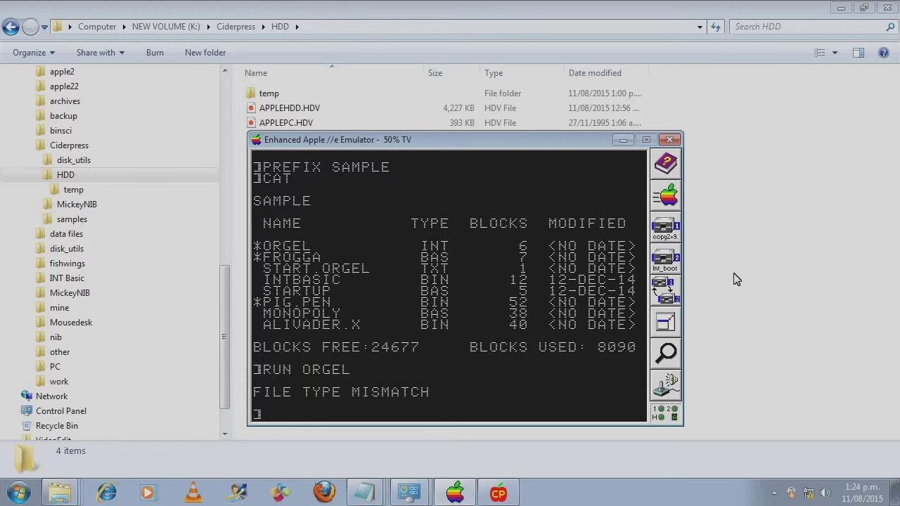
click(501, 493)
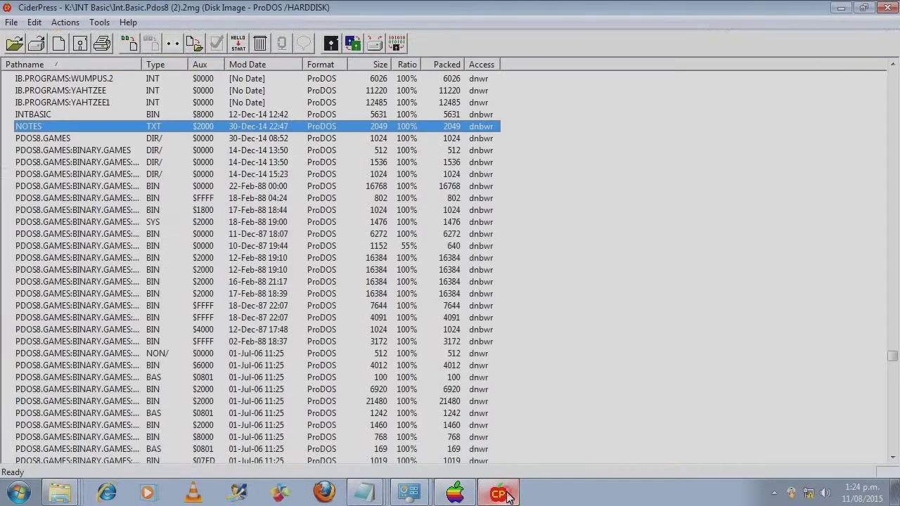
click(105, 114)
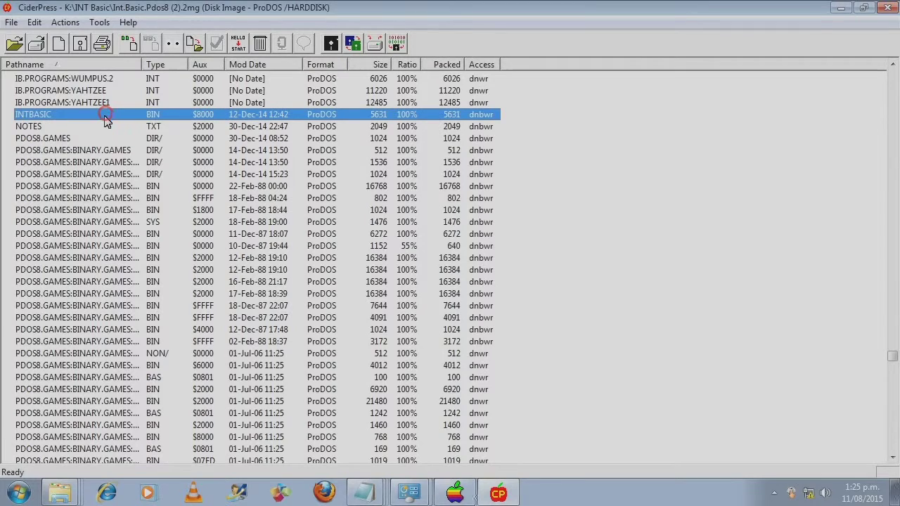
ctrl+click(58, 123)
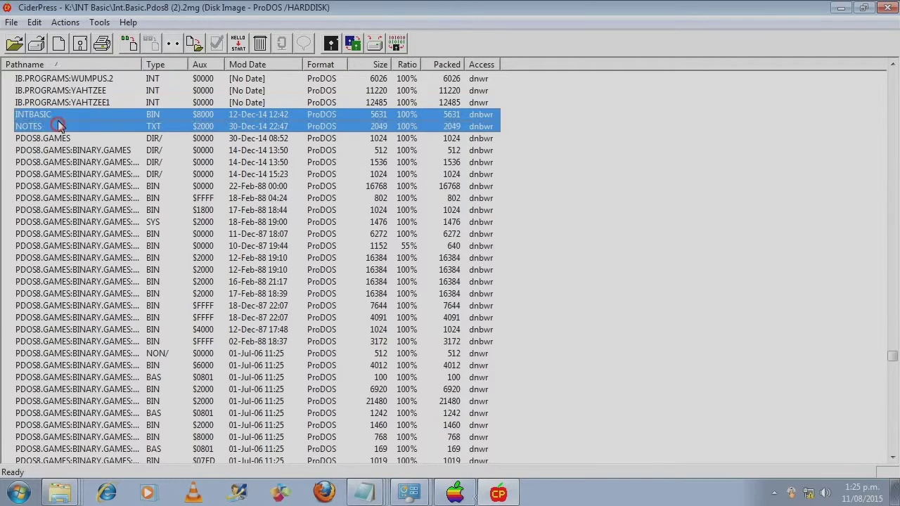
click(65, 22)
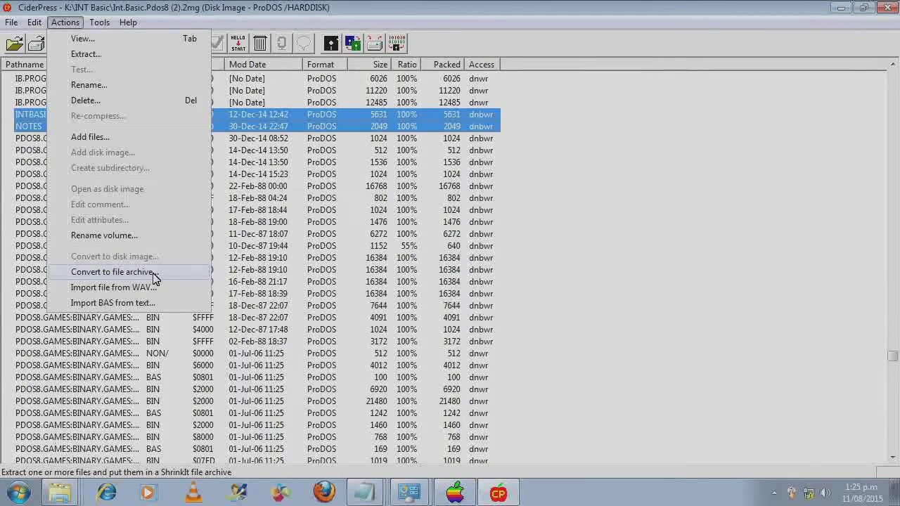
click(822, 373)
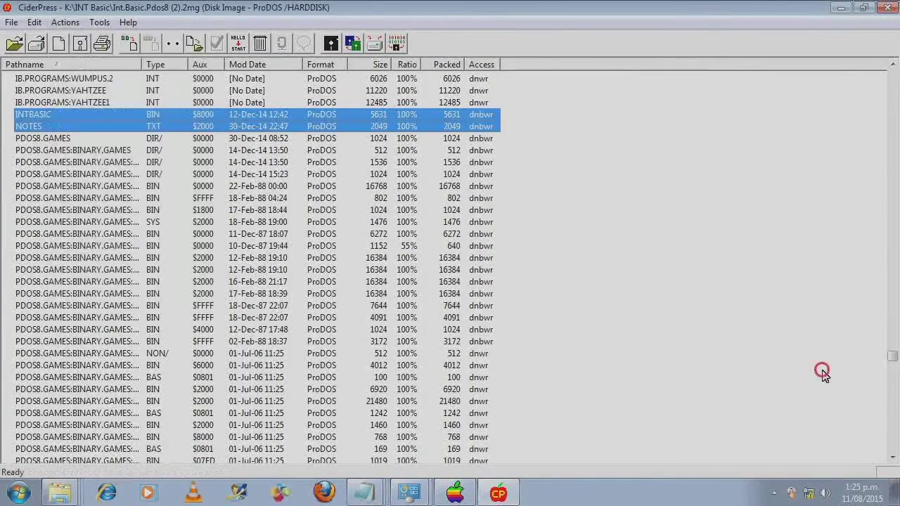
click(822, 373)
click(61, 492)
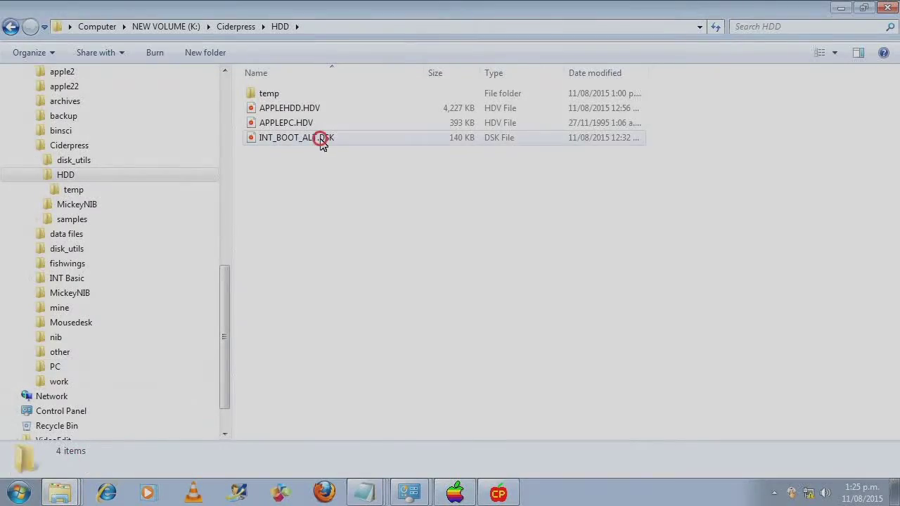
click(317, 138)
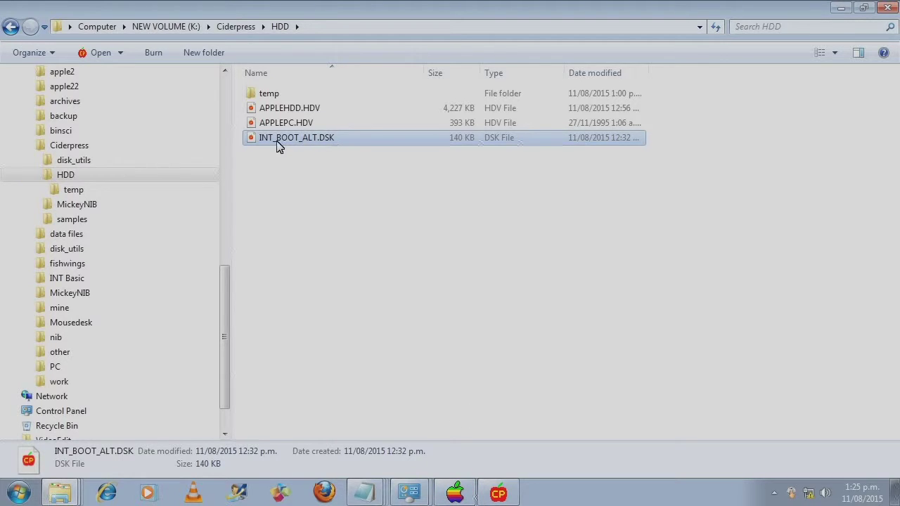
Bring AppleWin forward and enter PR#6 to boot Copy II Plus from slot 6.
click(456, 493)
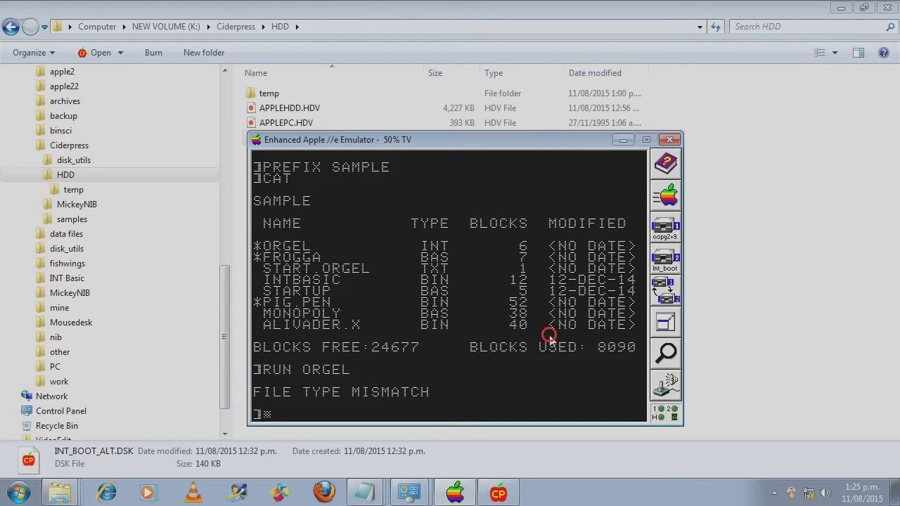
text(PR#6)
key(Return)
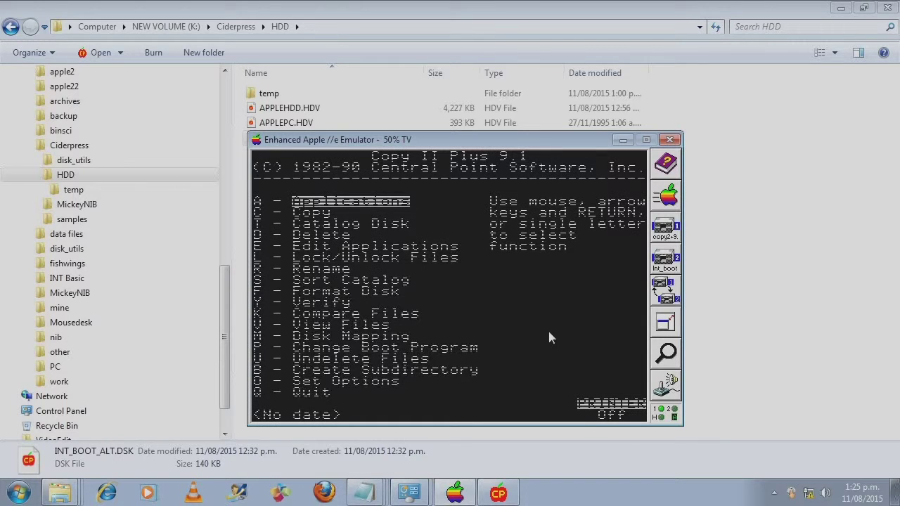
In Copy II Plus, set up a file copy from Slot 6 Drive 2 to Slot 7 Drive 1.
key(Down)
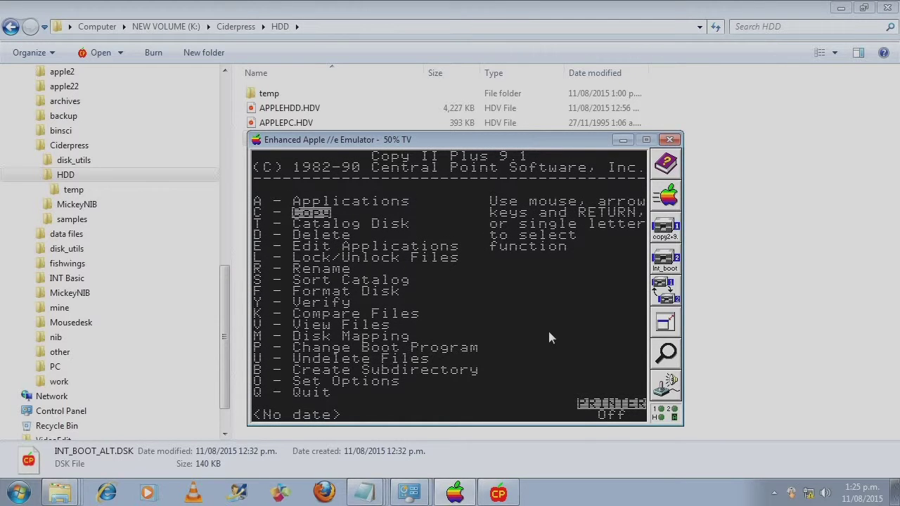
key(Return)
key(Return)
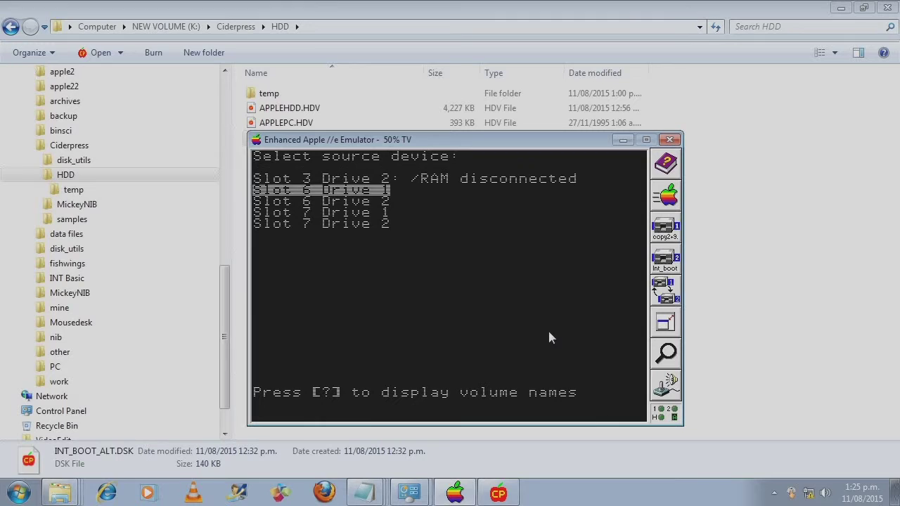
key(Down)
key(Return)
key(Down)
key(Down)
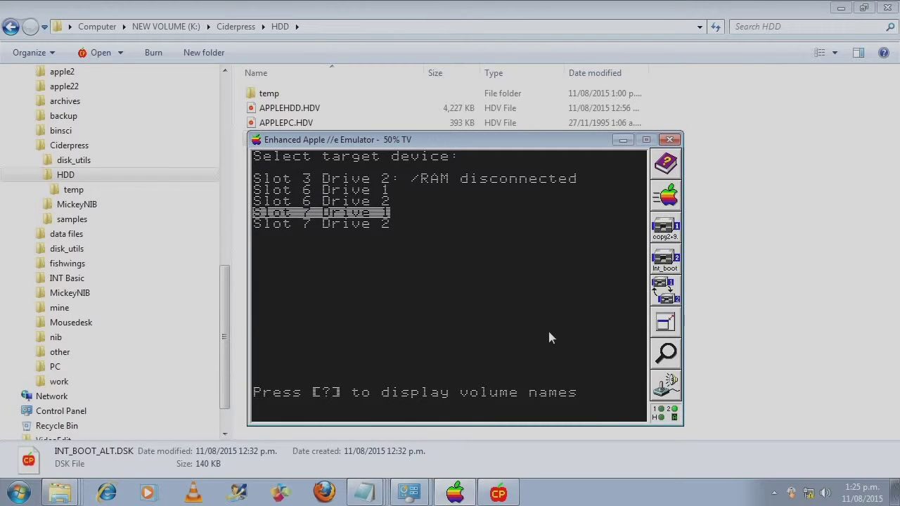
key(Return)
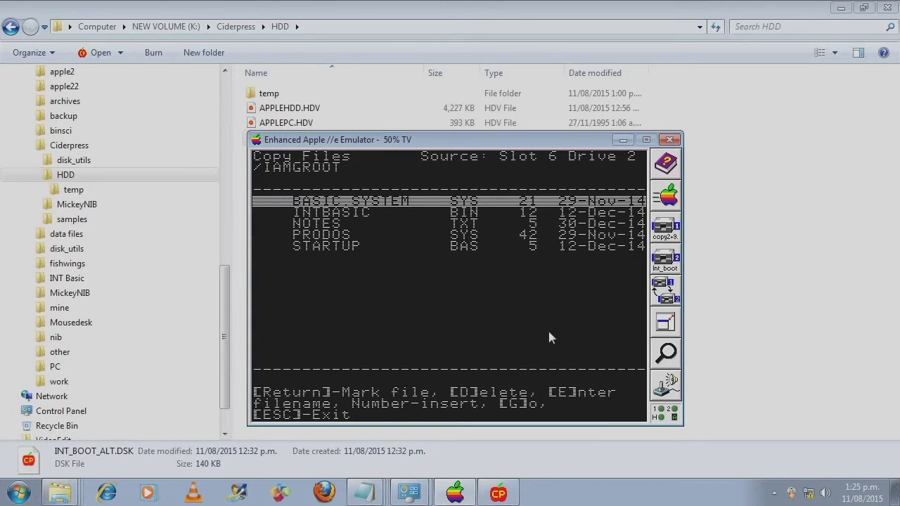
Mark INTBASIC, NOTES and STARTUP for copying.
key(Down)
key(Return)
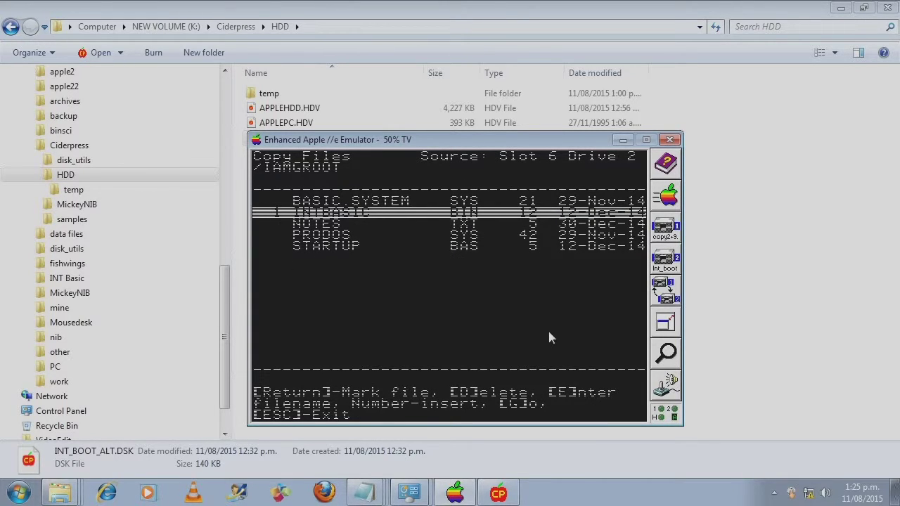
key(Down)
key(Return)
key(Down)
key(Down)
key(Return)
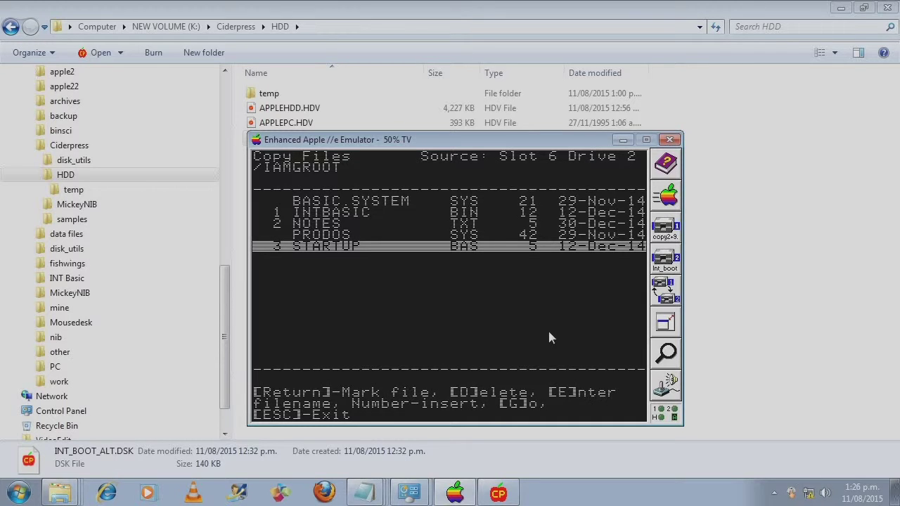
Copy the marked files into SAMPLE, overwriting the existing INTBASIC and STARTUP.
key(g)
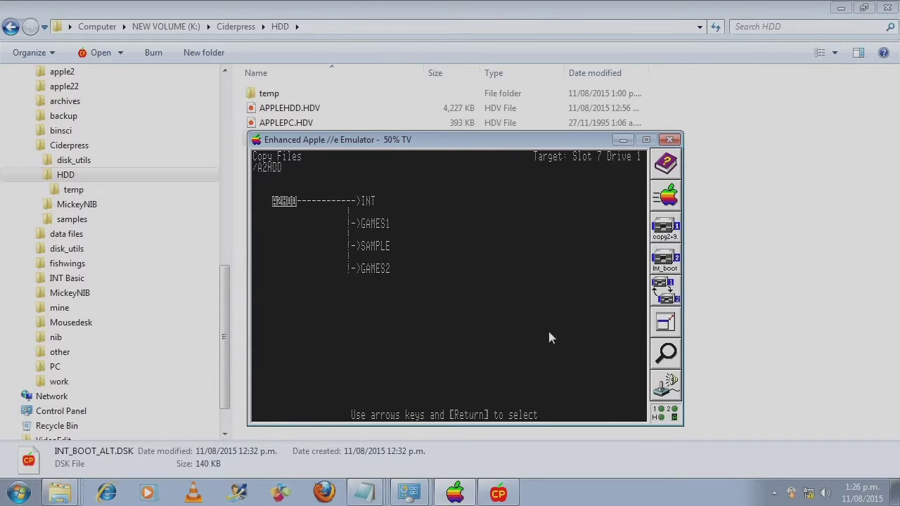
key(Right)
key(Down)
key(Down)
key(Return)
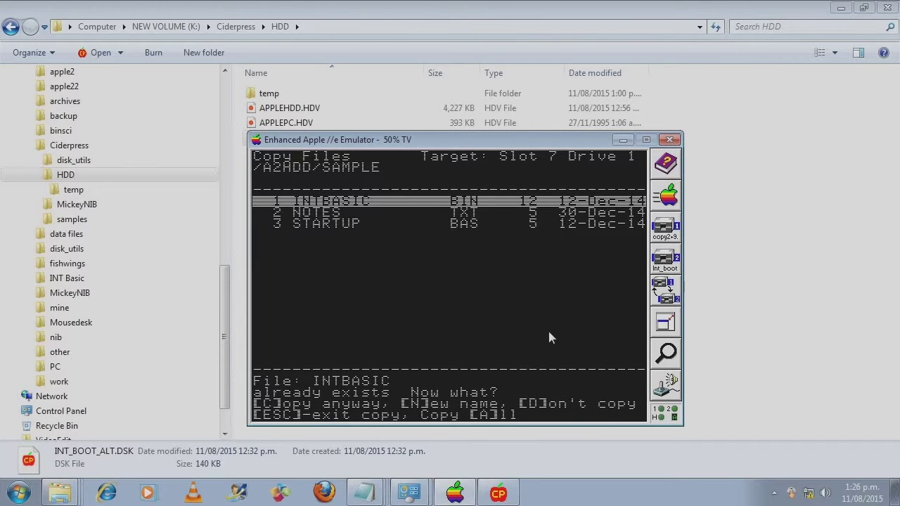
key(c)
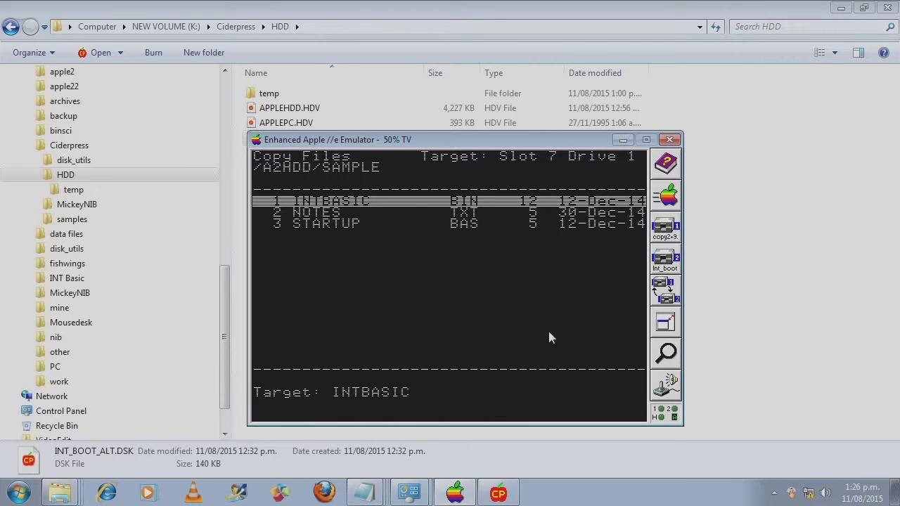
key(Return)
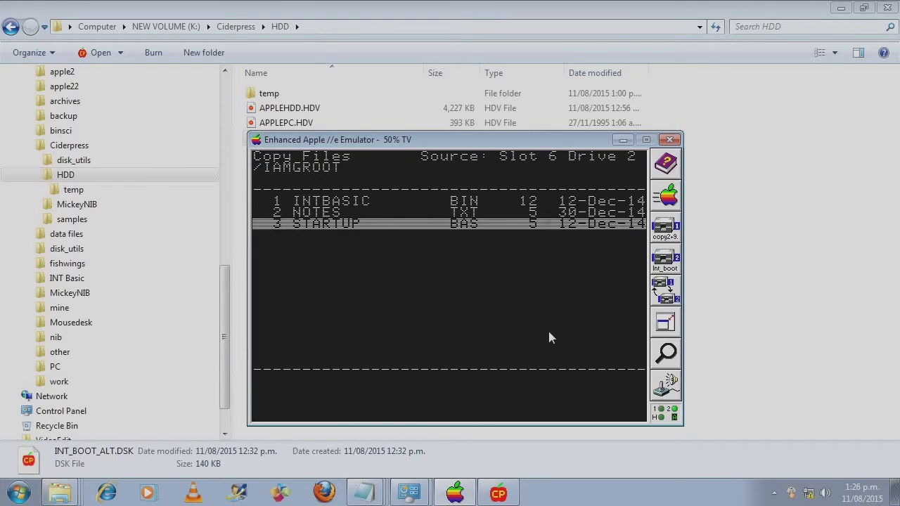
key(c)
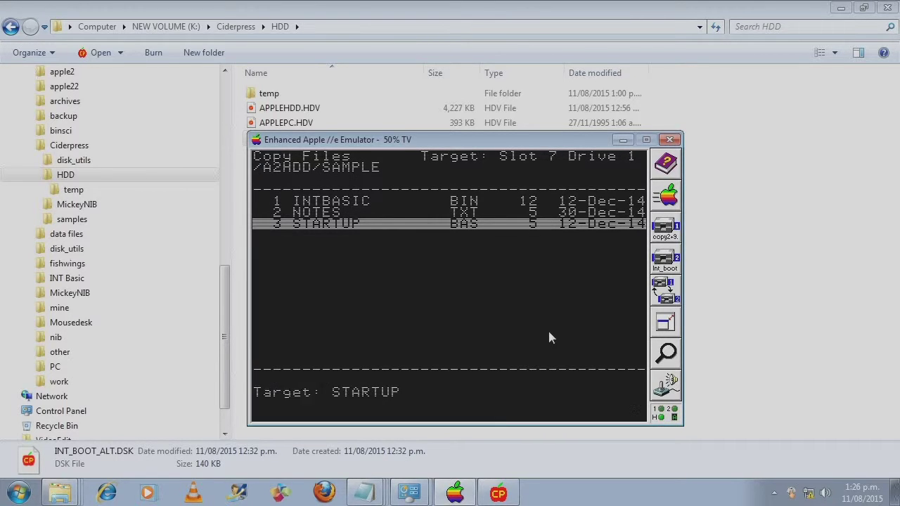
key(Return)
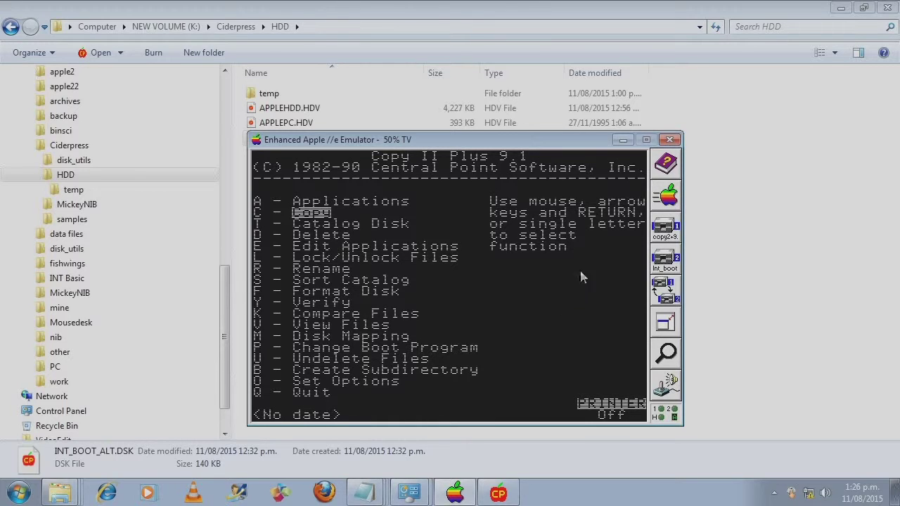
Reboot the emulated Apple //e into ProDOS BASIC and catalog the /A2HDD volume.
click(665, 196)
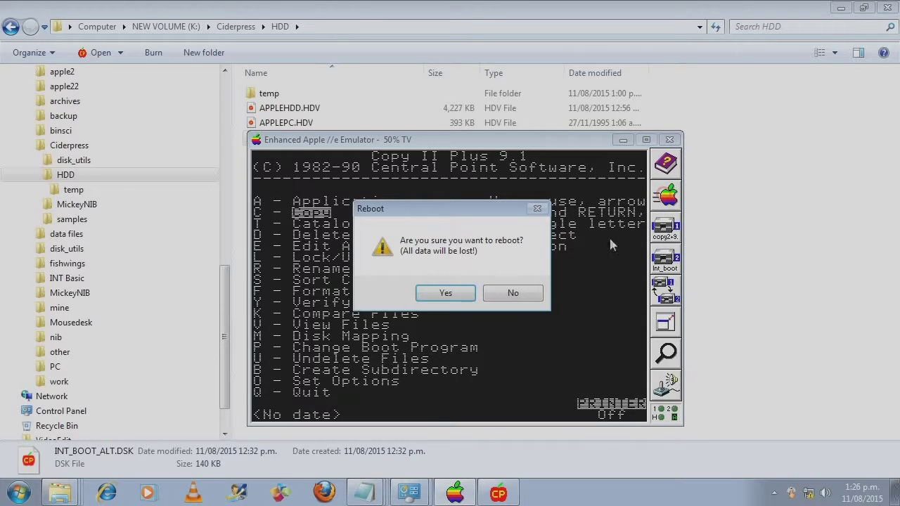
click(437, 295)
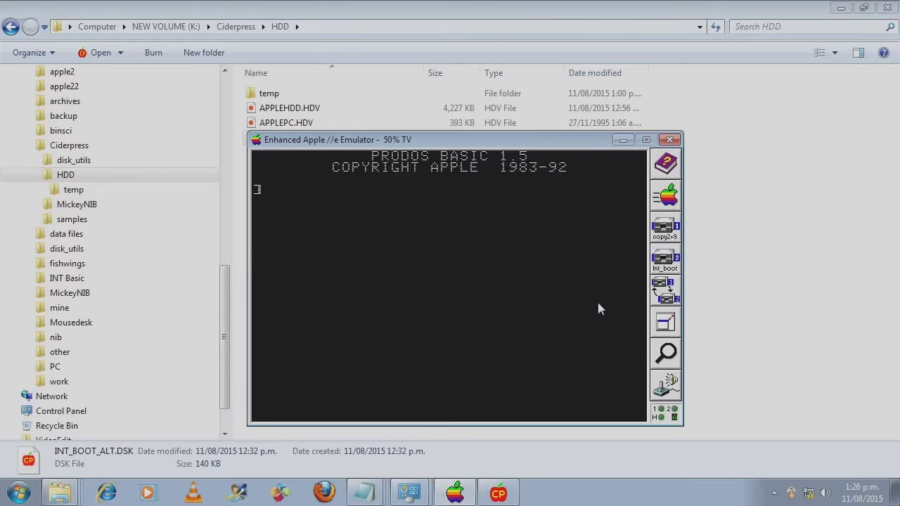
text(CAT)
key(Return)
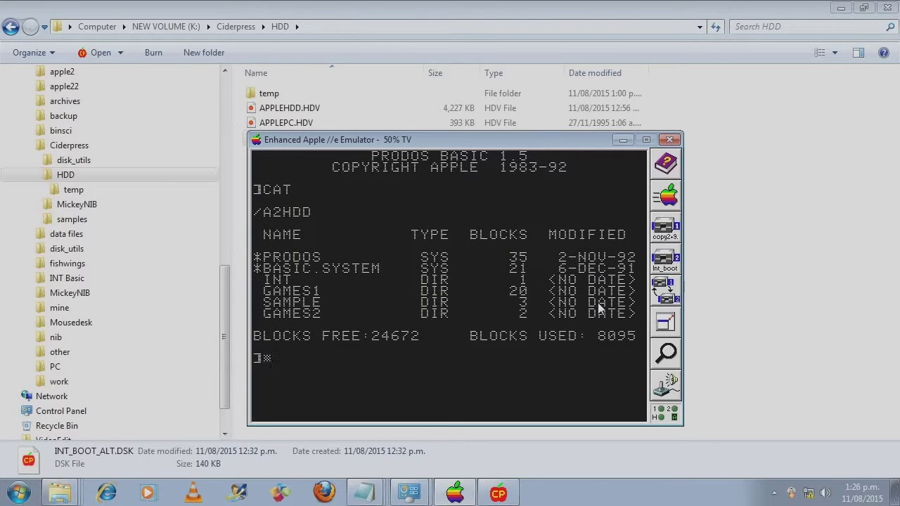
Set the prefix to SAMPLE, catalog it, and attempt to start STARTUP.
text(PREFIX SAMPLE)
key(Return)
text(CAT)
key(Return)
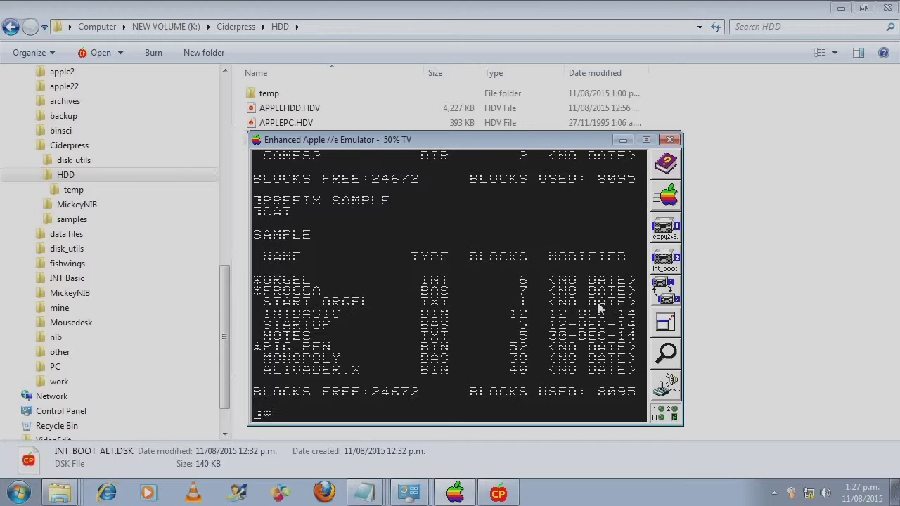
text(STARTUP)
key(Return)
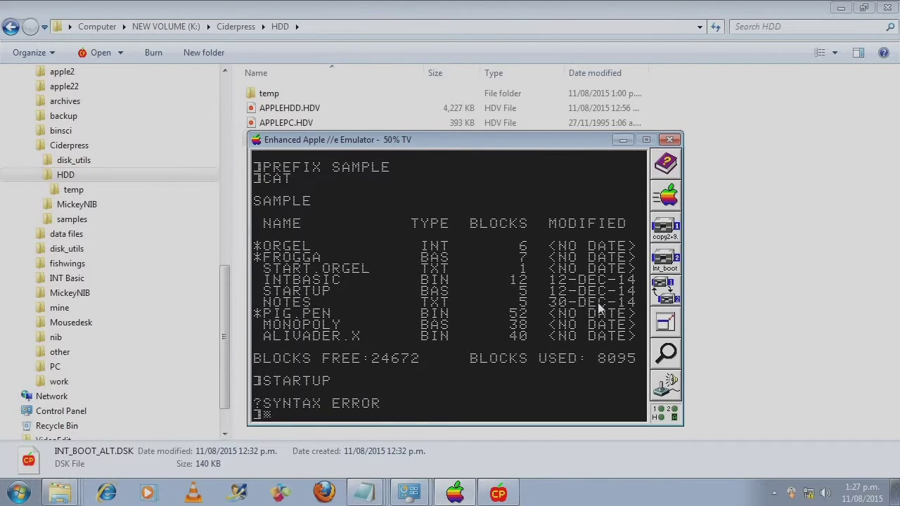
text(RUN STARTUP)
Run STARTUP, advance past its help page, and pick I for Integer BASIC.
key(Return)
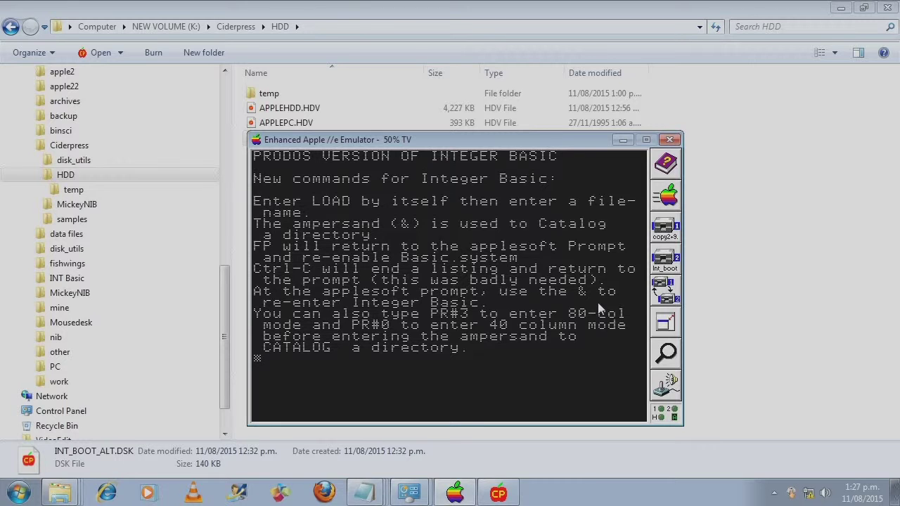
key(Return)
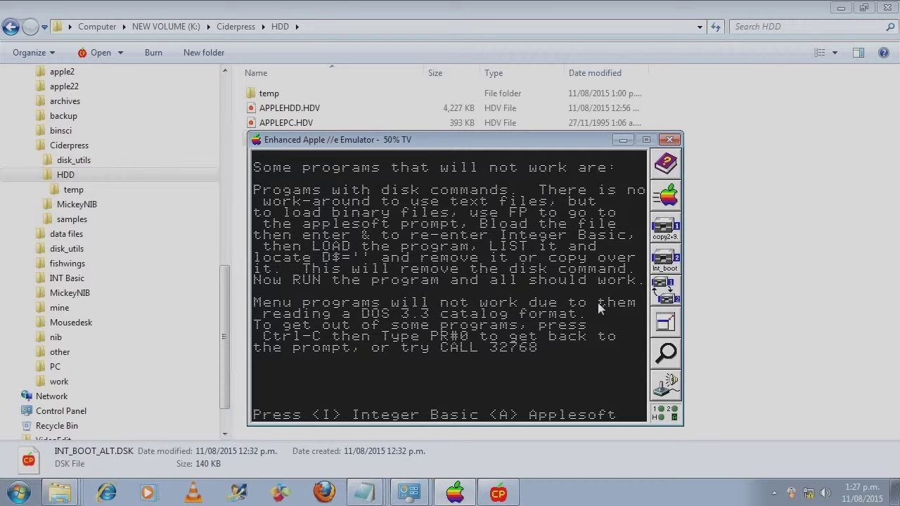
key(i)
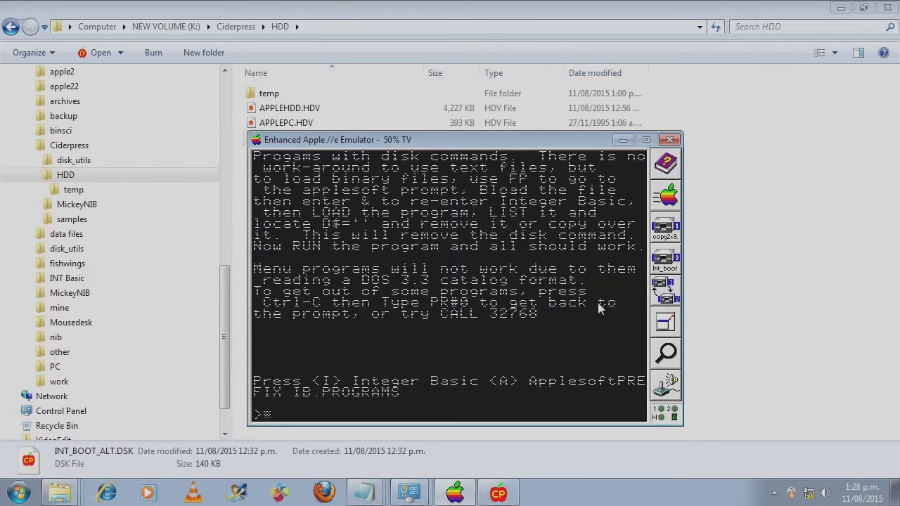
Catalog SAMPLE with &, then LOAD the ORGEL program and RUN it.
text(&)
key(Return)
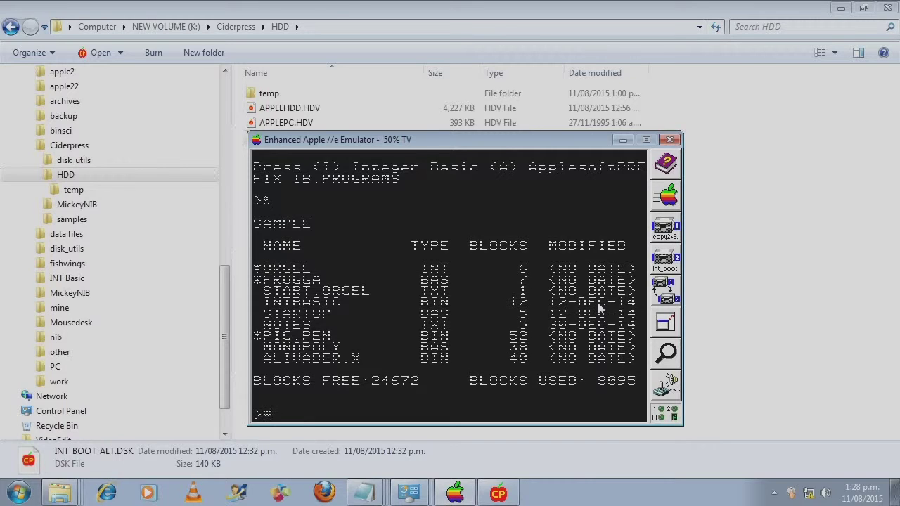
text(LOAD)
key(Return)
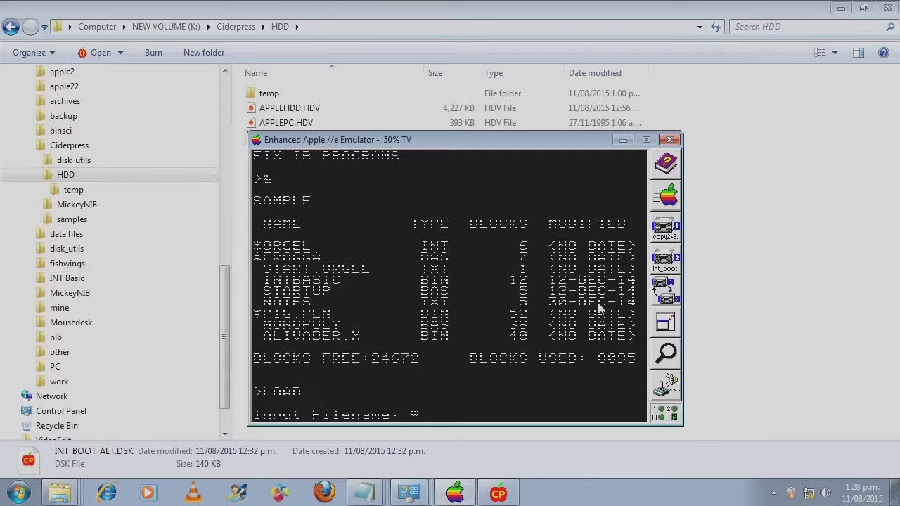
text(ORGEL)
key(Return)
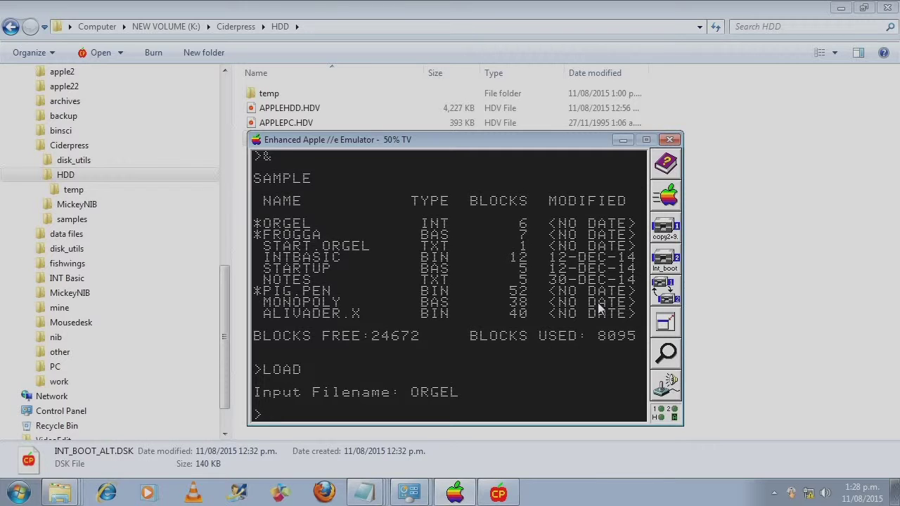
text(RUN)
key(Return)
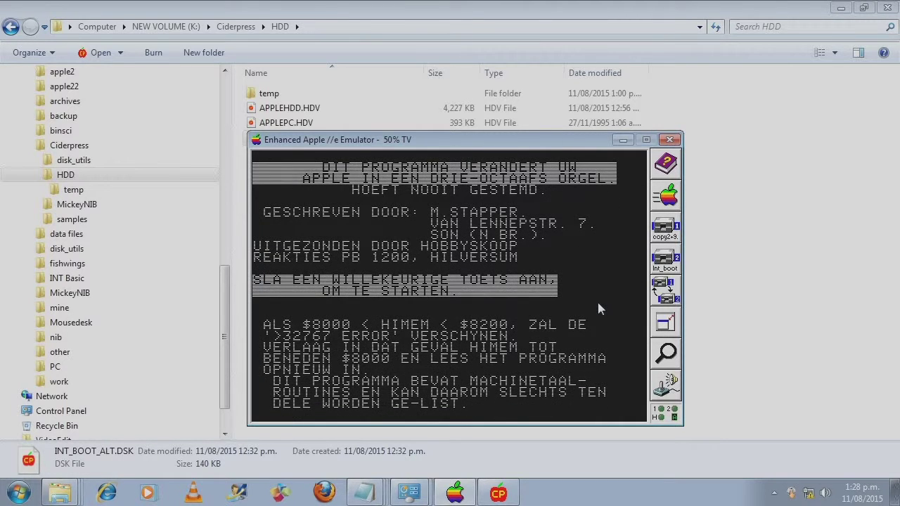